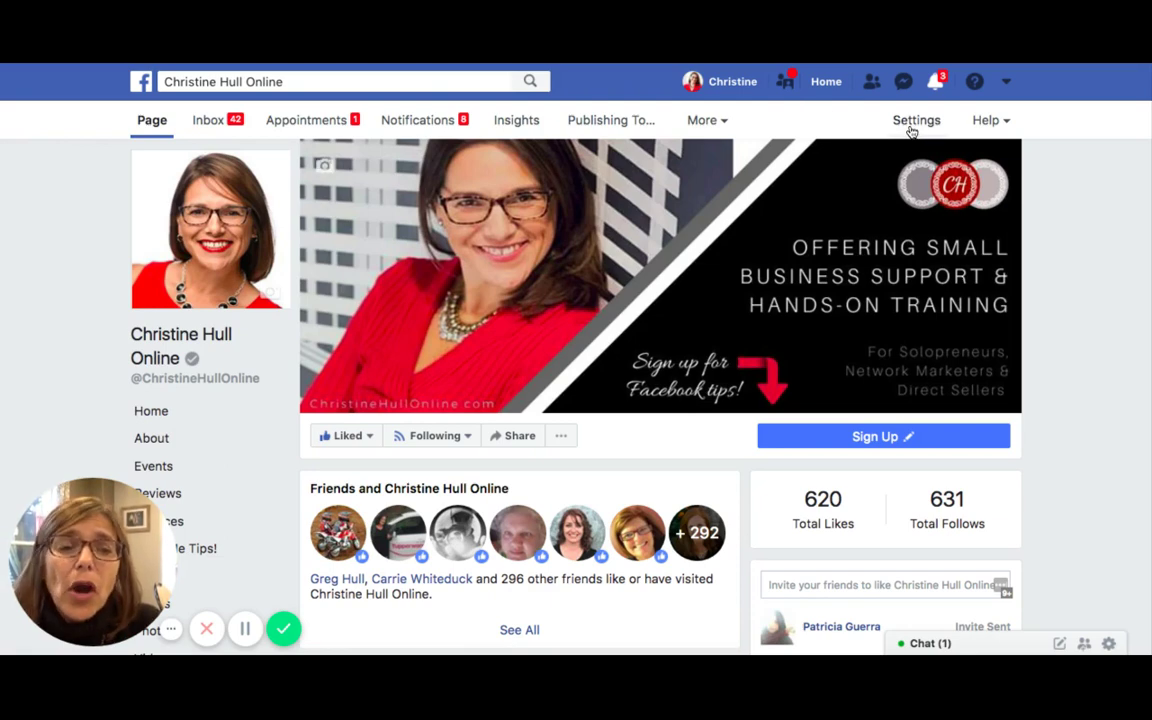
# Open the page's Templates and Tabs settings and go to the Templates section
pyautogui.scroll(-3, 660, 400)
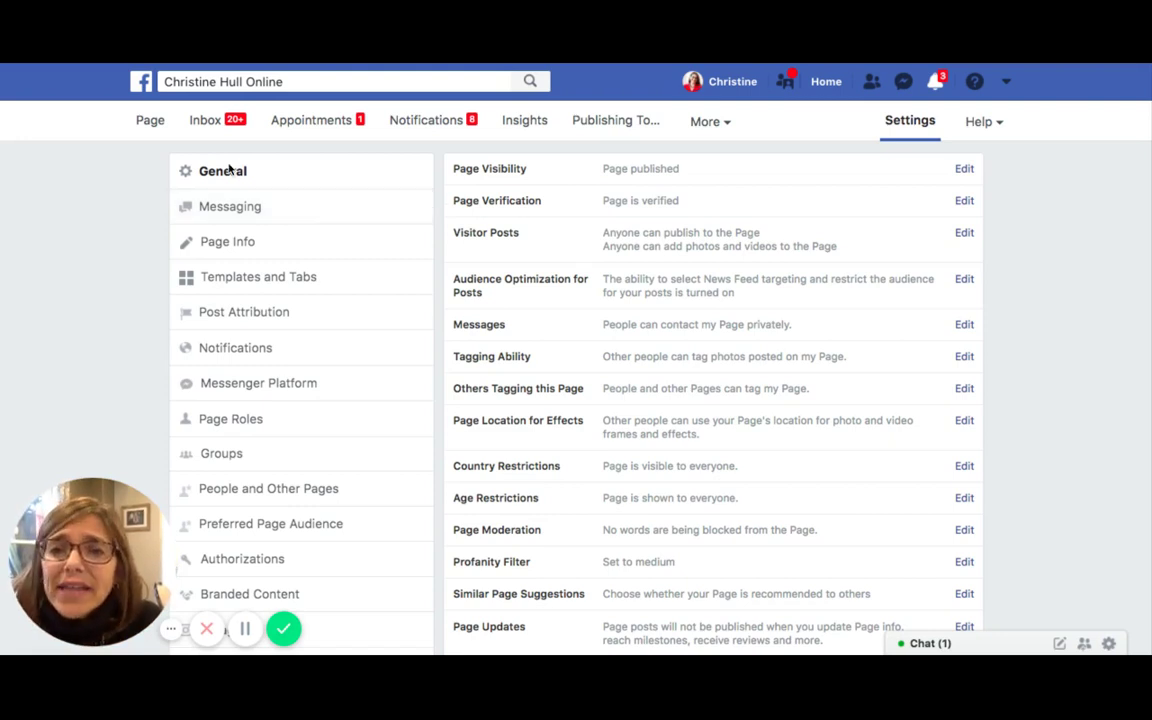
pyautogui.click(233, 280)
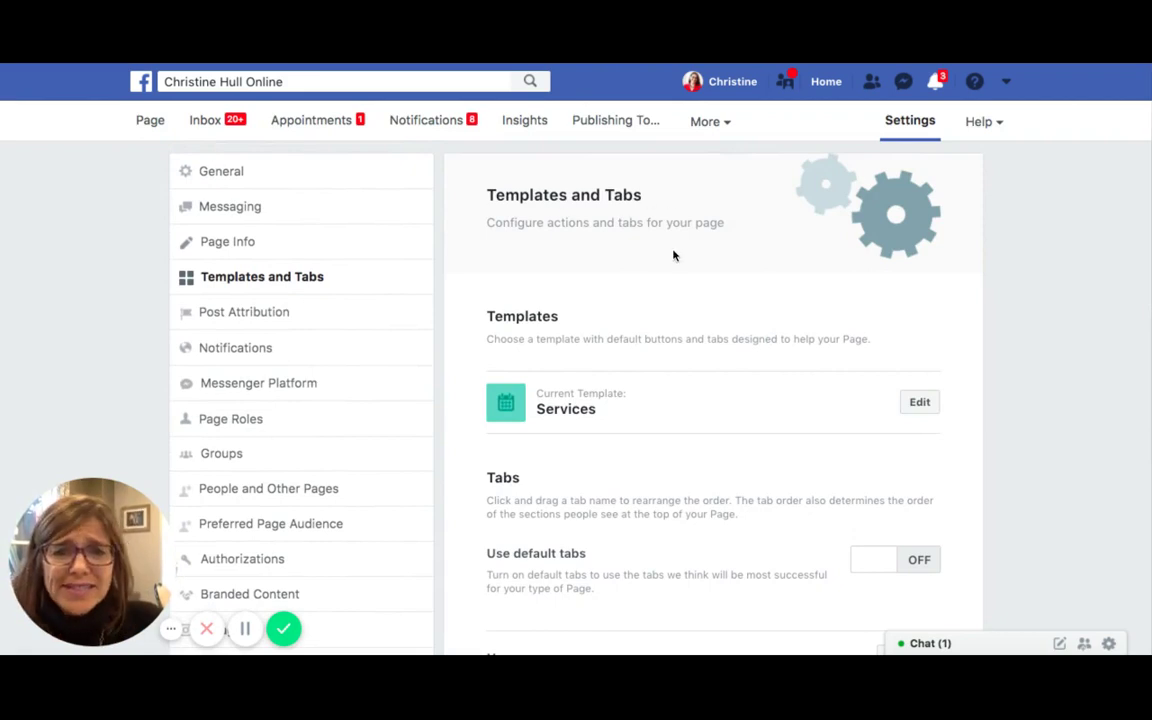
pyautogui.scroll(-1, 674, 256)
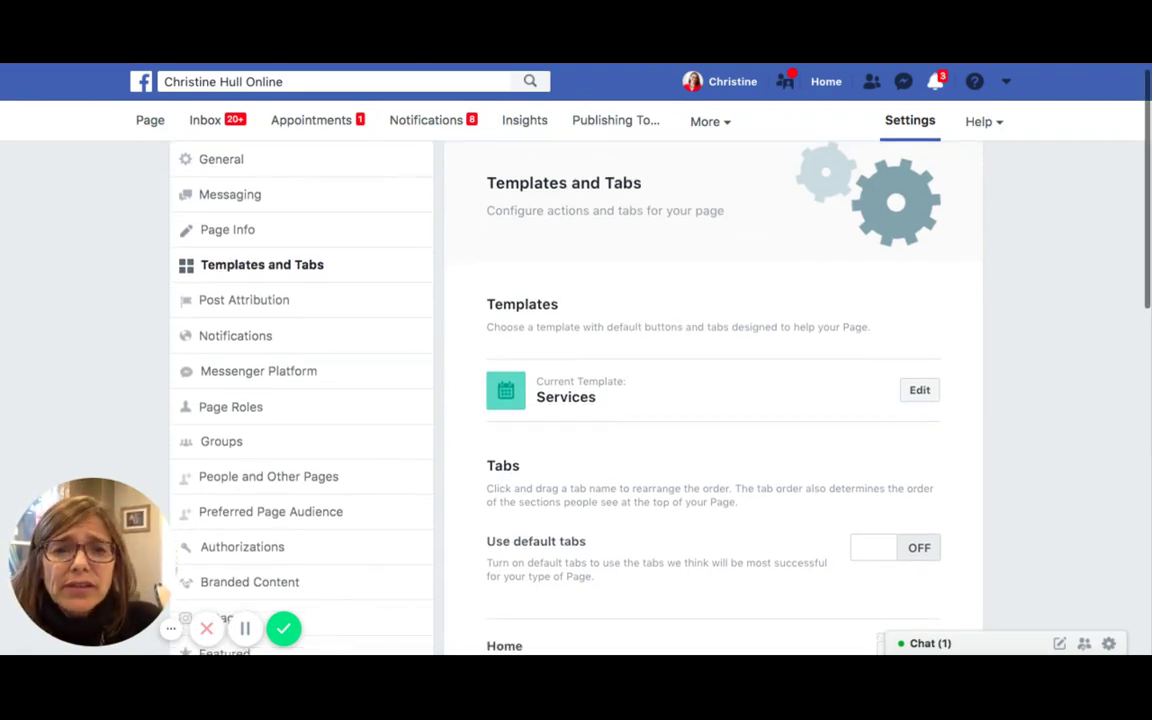
pyautogui.scroll(-1, 674, 256)
pyautogui.scroll(-2, 597, 358)
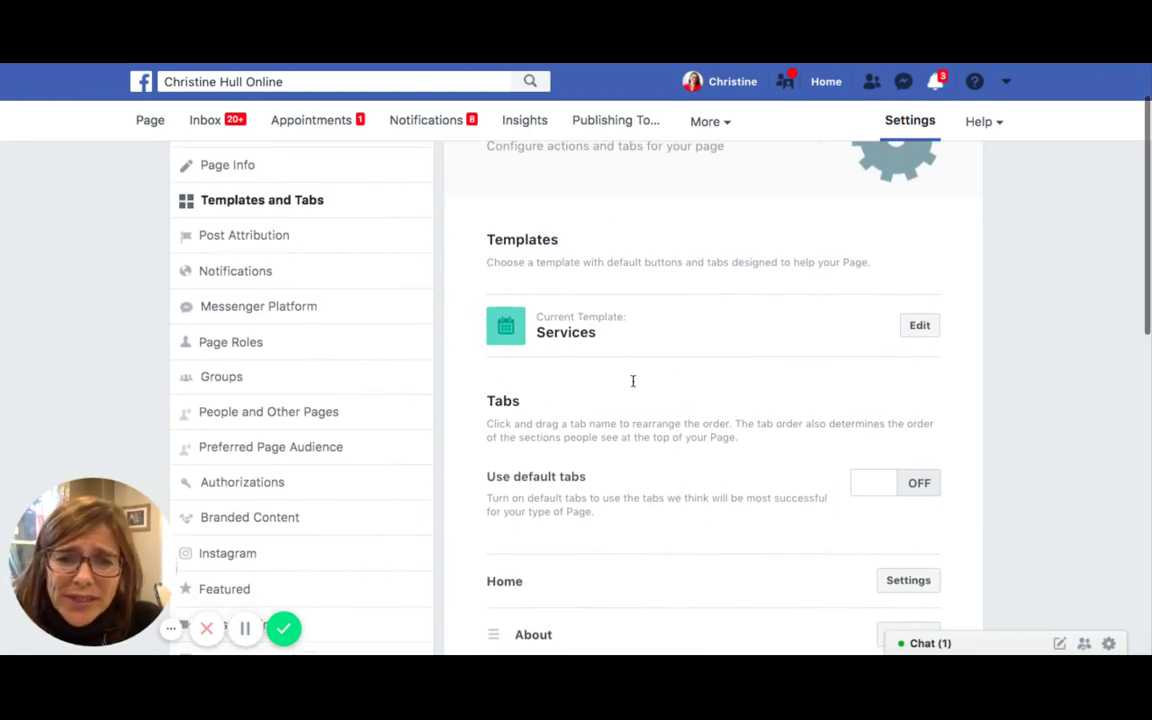
pyautogui.scroll(-1, 681, 375)
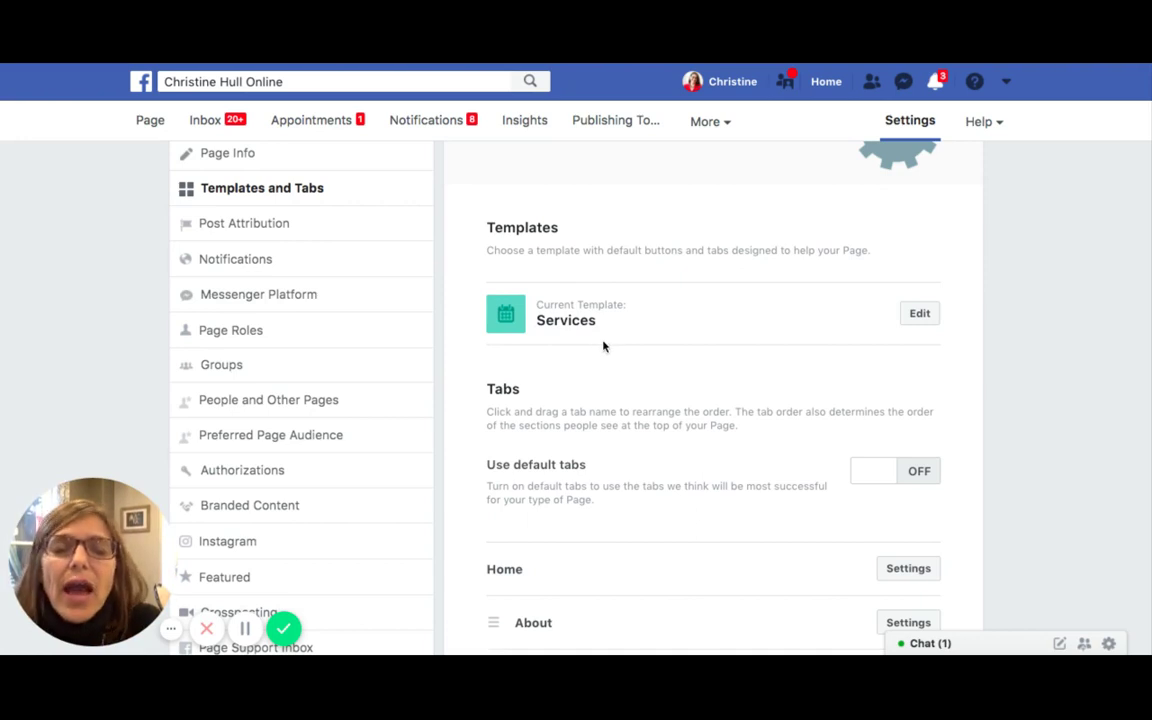
pyautogui.scroll(-1, 608, 340)
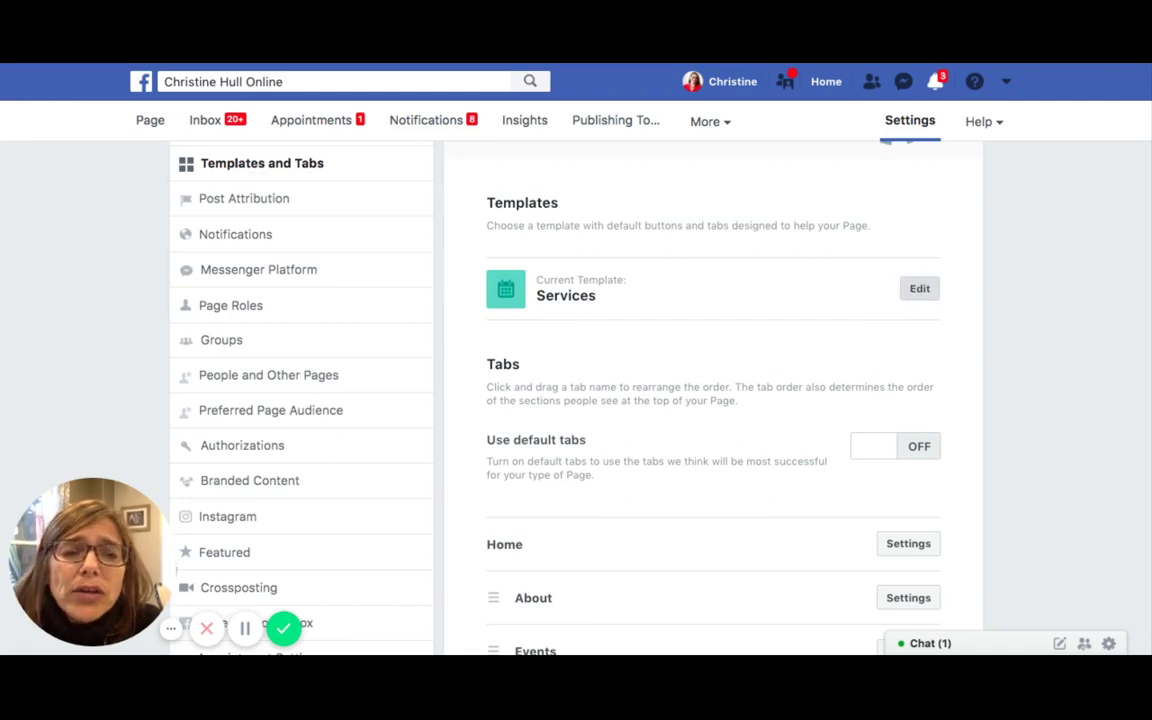
# Open the template chooser for the page and browse the available templates from Services through Movies
pyautogui.click(919, 288)
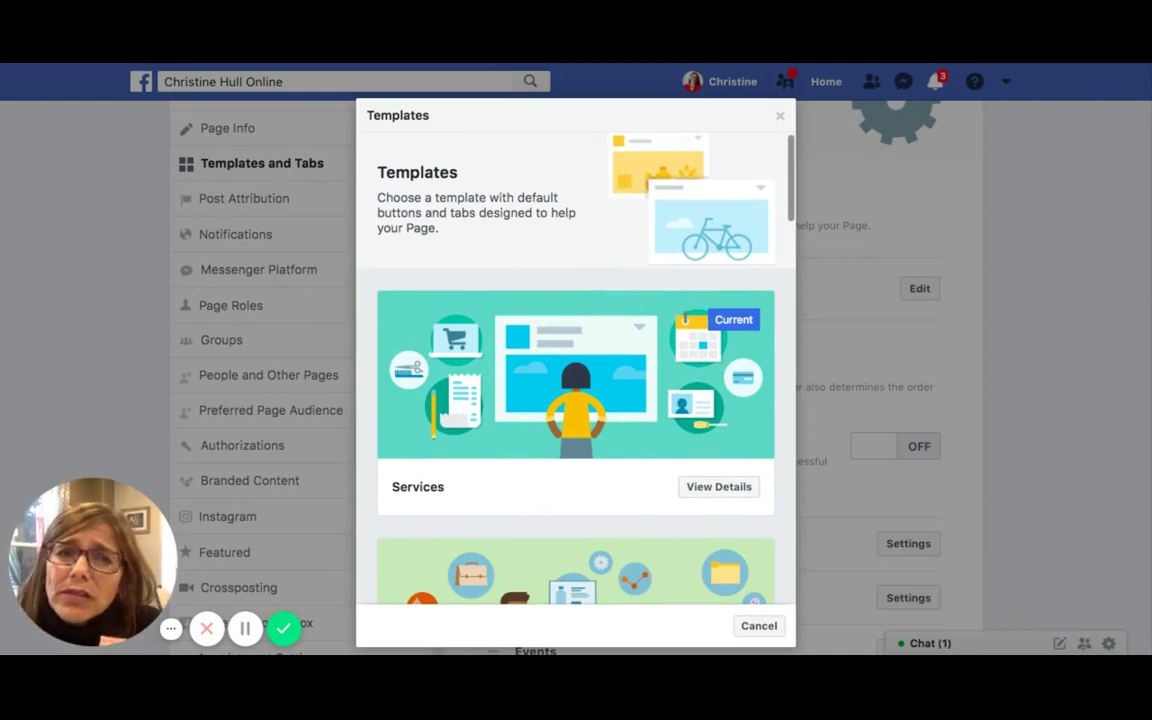
pyautogui.scroll(-2, 613, 412)
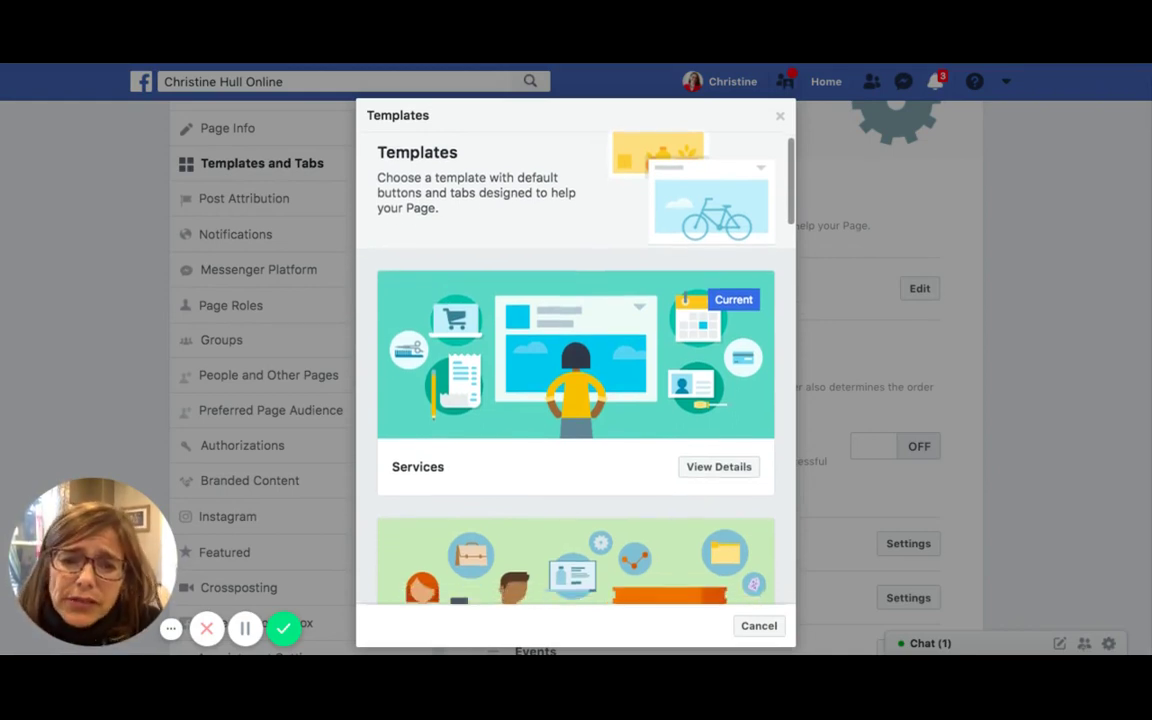
pyautogui.scroll(-3, 613, 412)
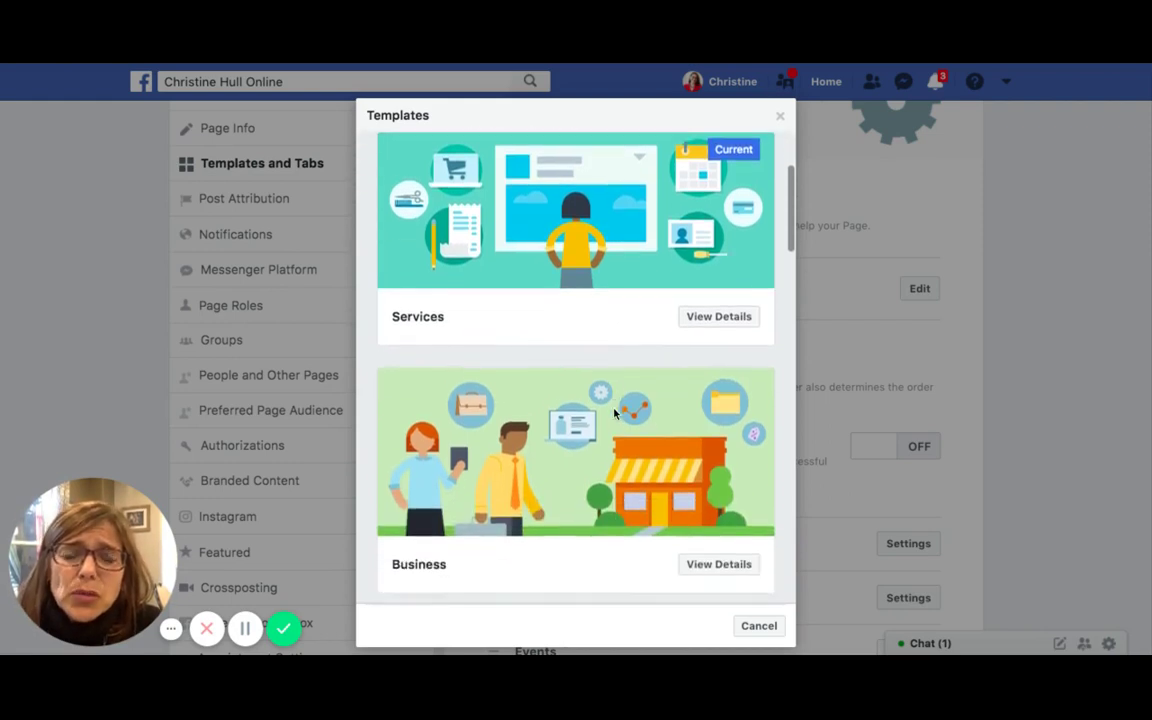
pyautogui.scroll(1, 770, 285)
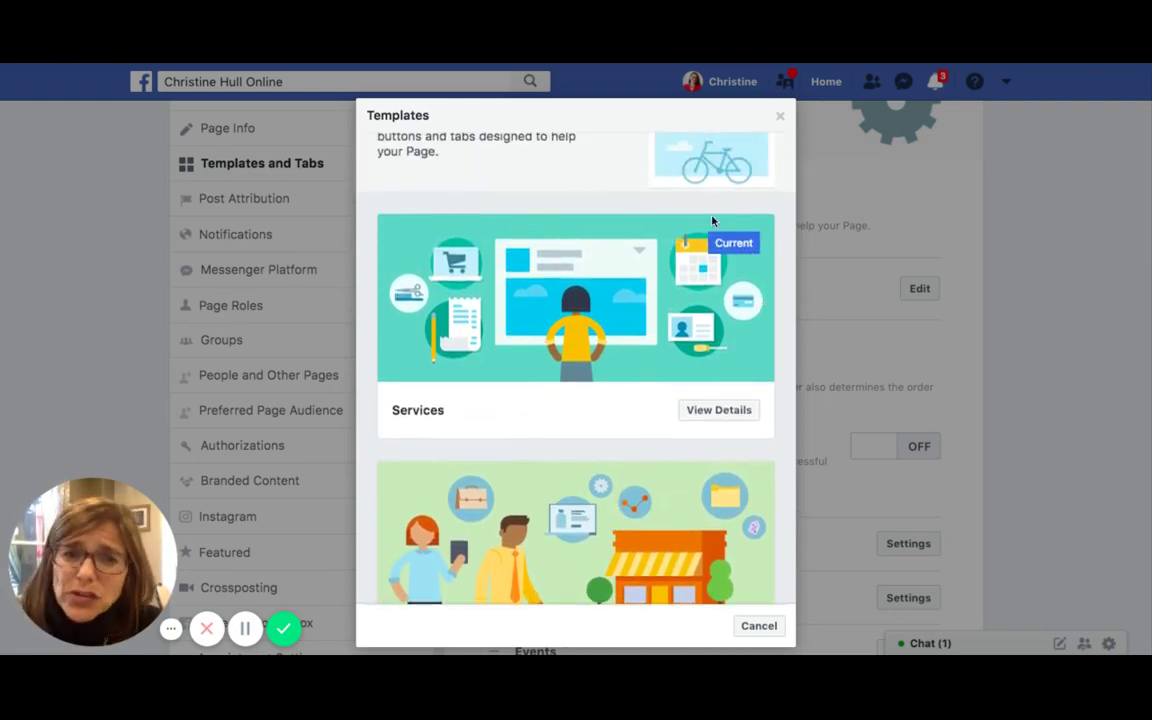
pyautogui.scroll(-5, 683, 347)
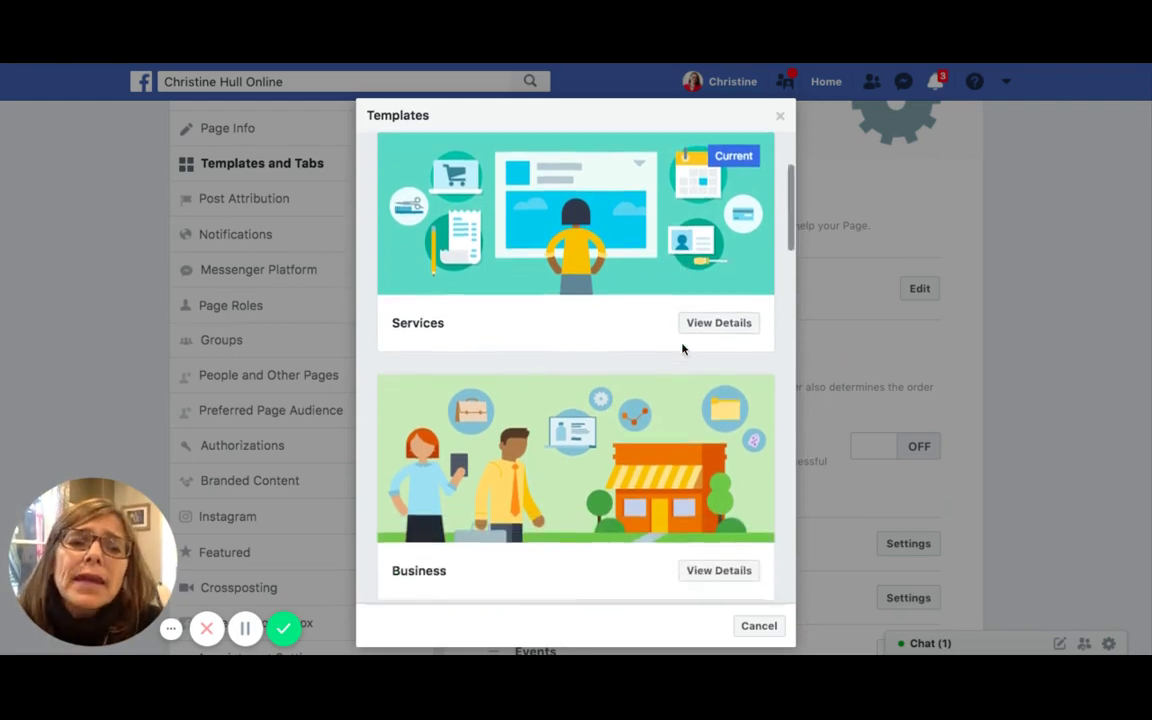
pyautogui.scroll(-4, 576, 370)
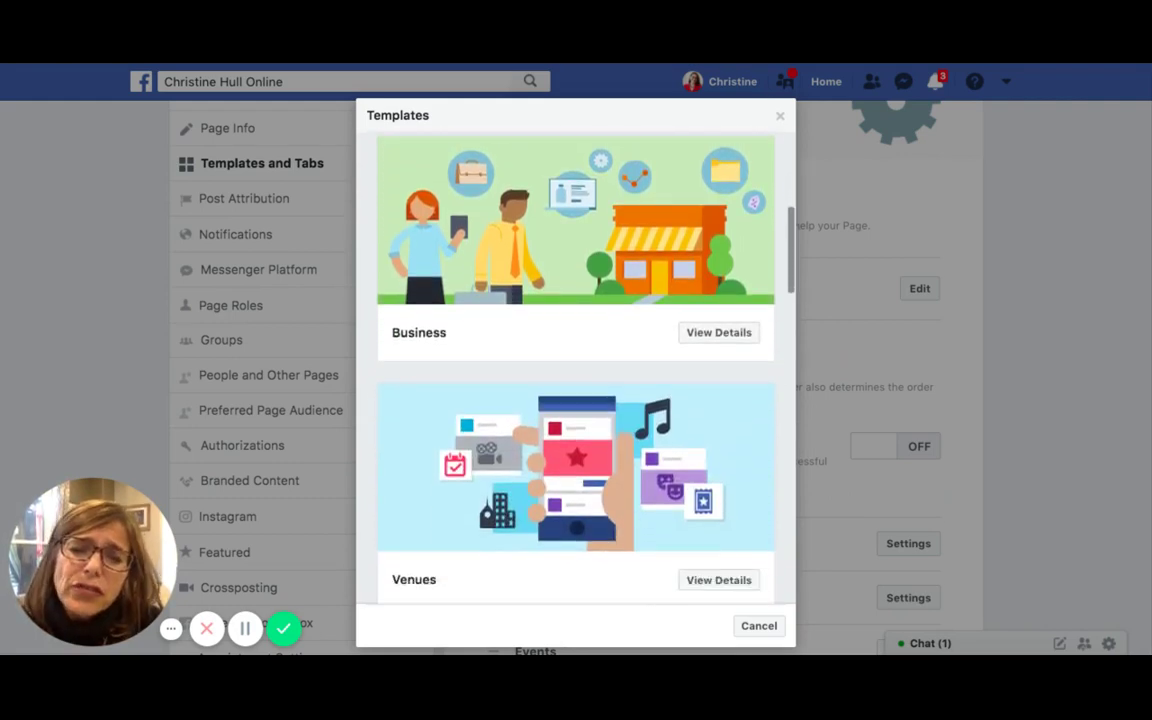
pyautogui.scroll(-4, 576, 370)
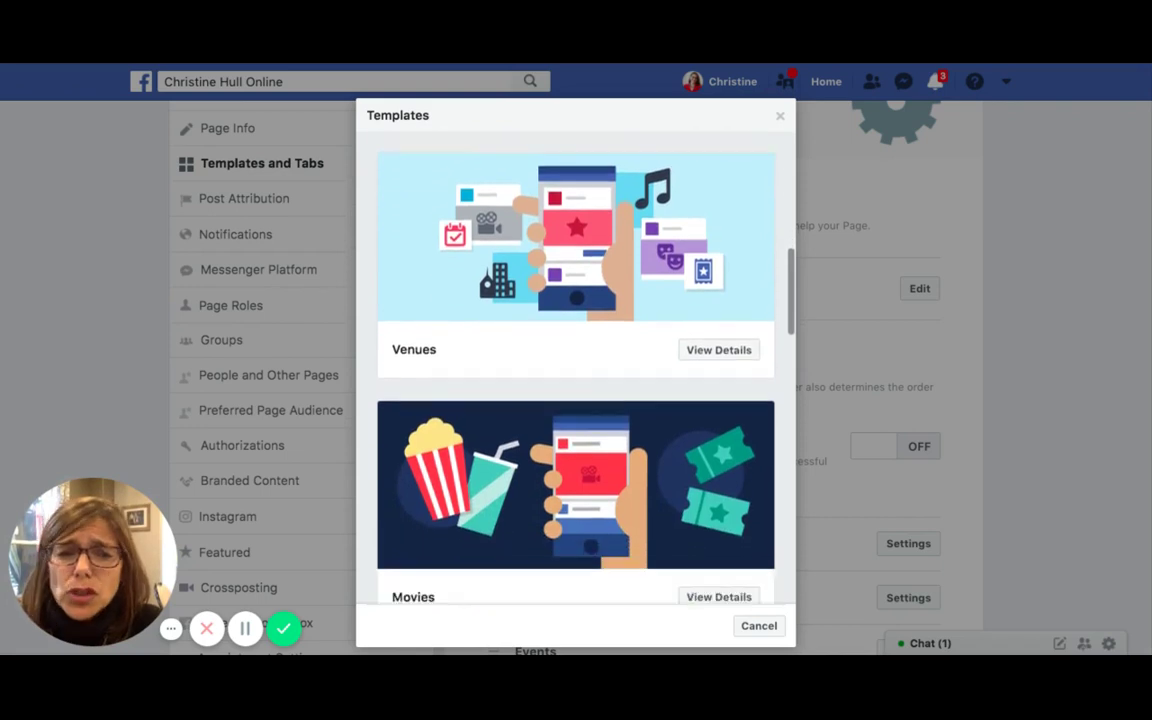
pyautogui.scroll(-1, 710, 275)
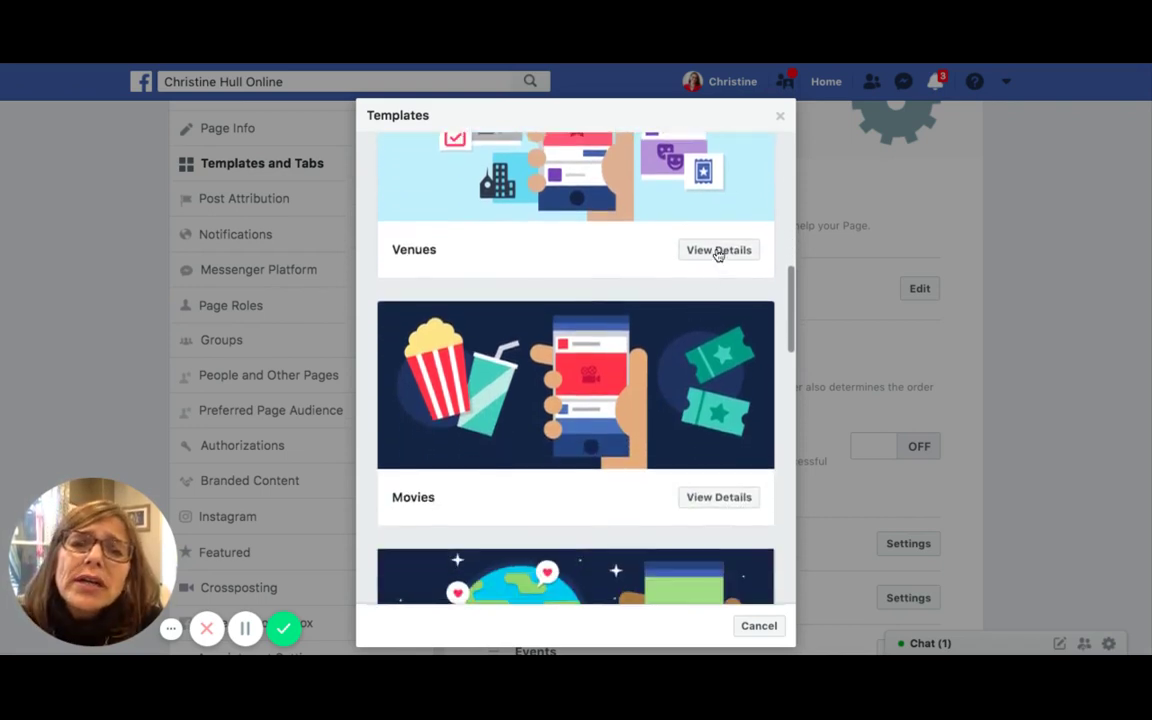
pyautogui.scroll(1, 643, 300)
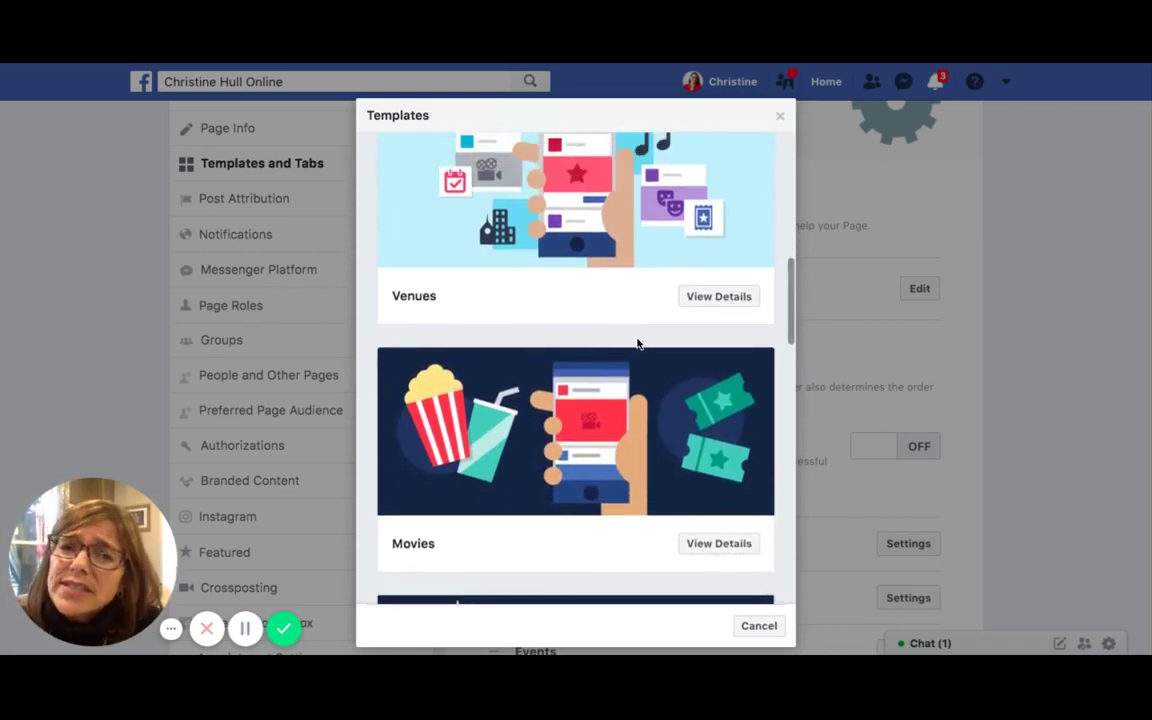
pyautogui.scroll(2, 637, 343)
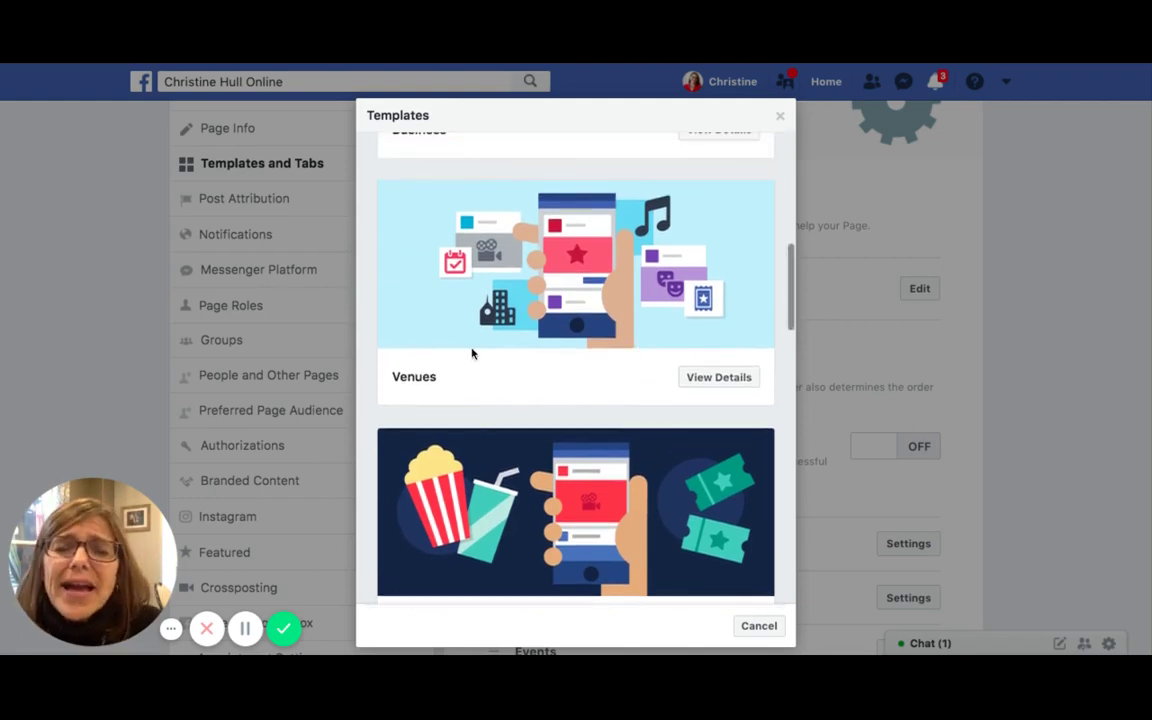
# Examine the Venues template's details, including its toolbar buttons and tabs, and close the chooser without applying it
pyautogui.click(720, 378)
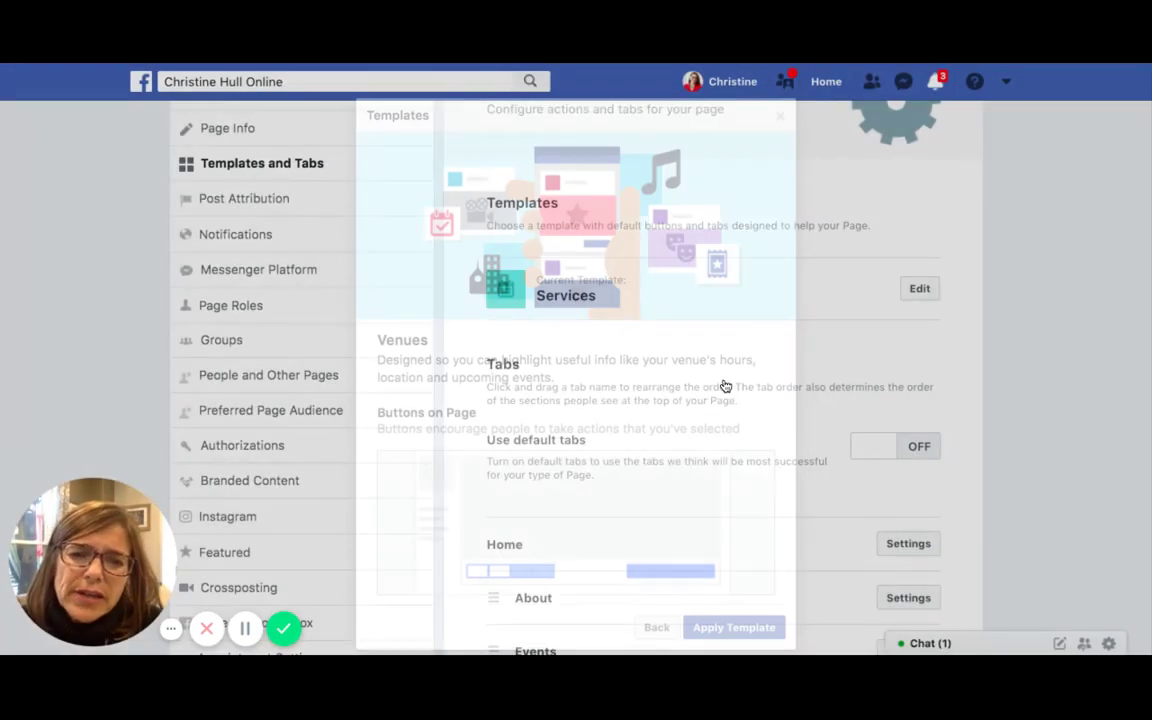
pyautogui.scroll(-5, 714, 356)
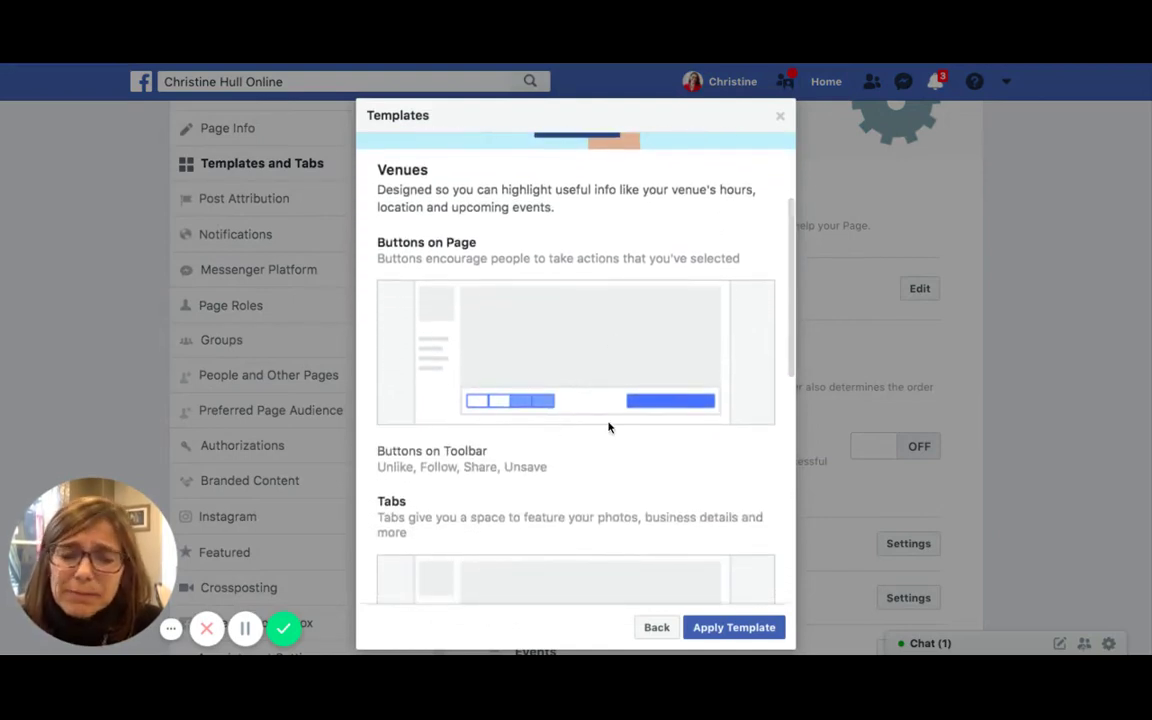
pyautogui.scroll(-1, 632, 422)
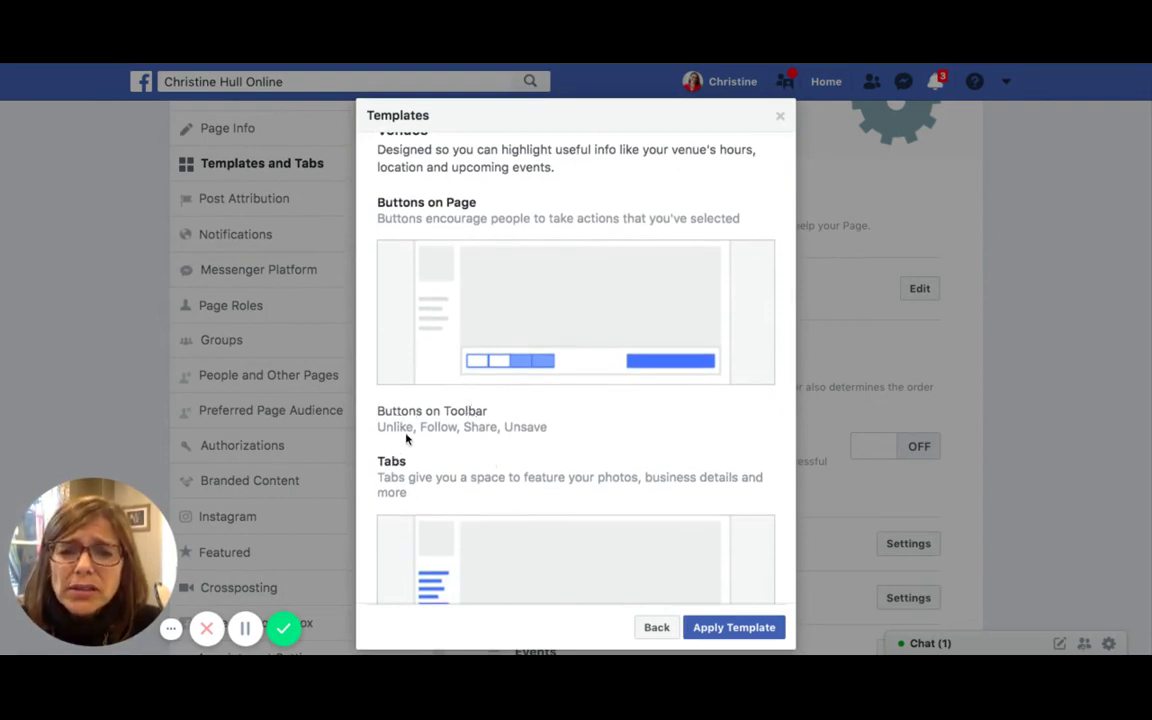
pyautogui.scroll(-3, 511, 440)
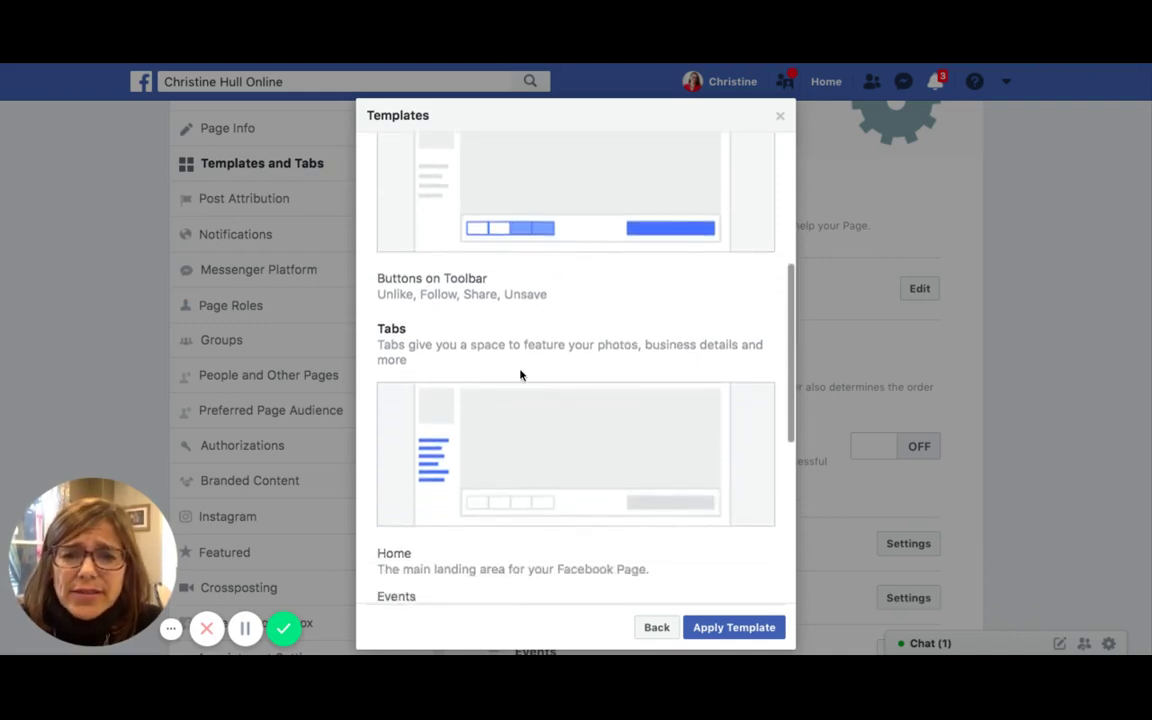
pyautogui.scroll(-2, 520, 375)
pyautogui.scroll(-4, 520, 375)
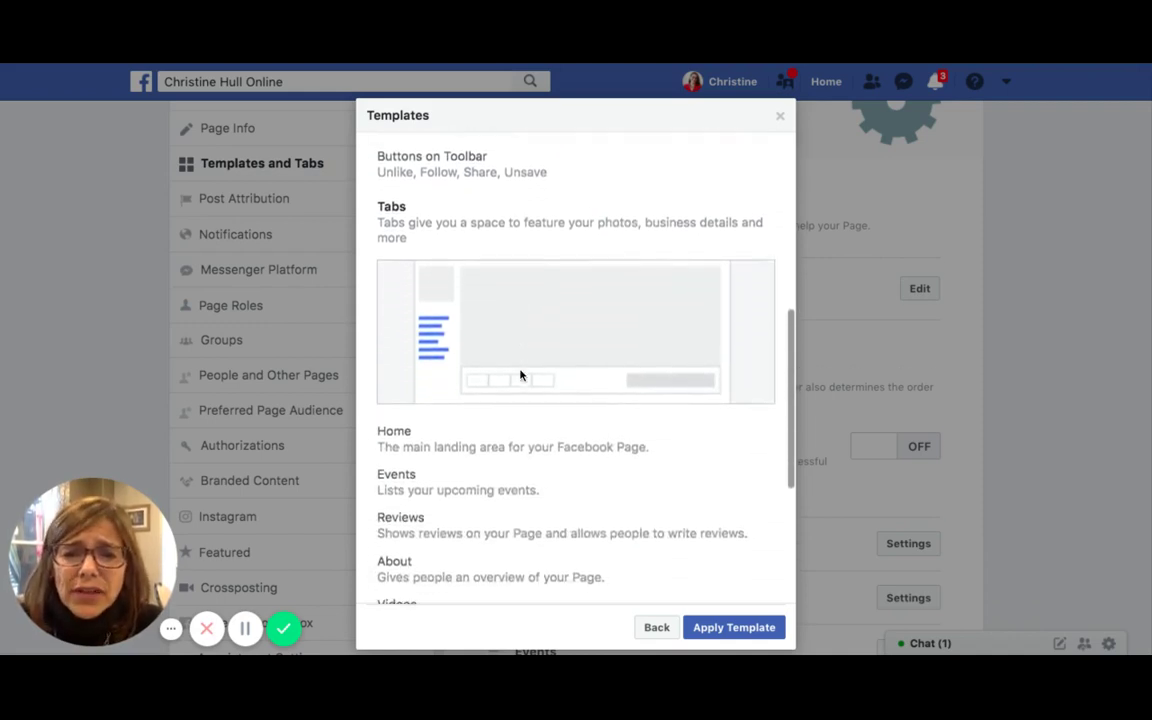
pyautogui.scroll(-3, 440, 437)
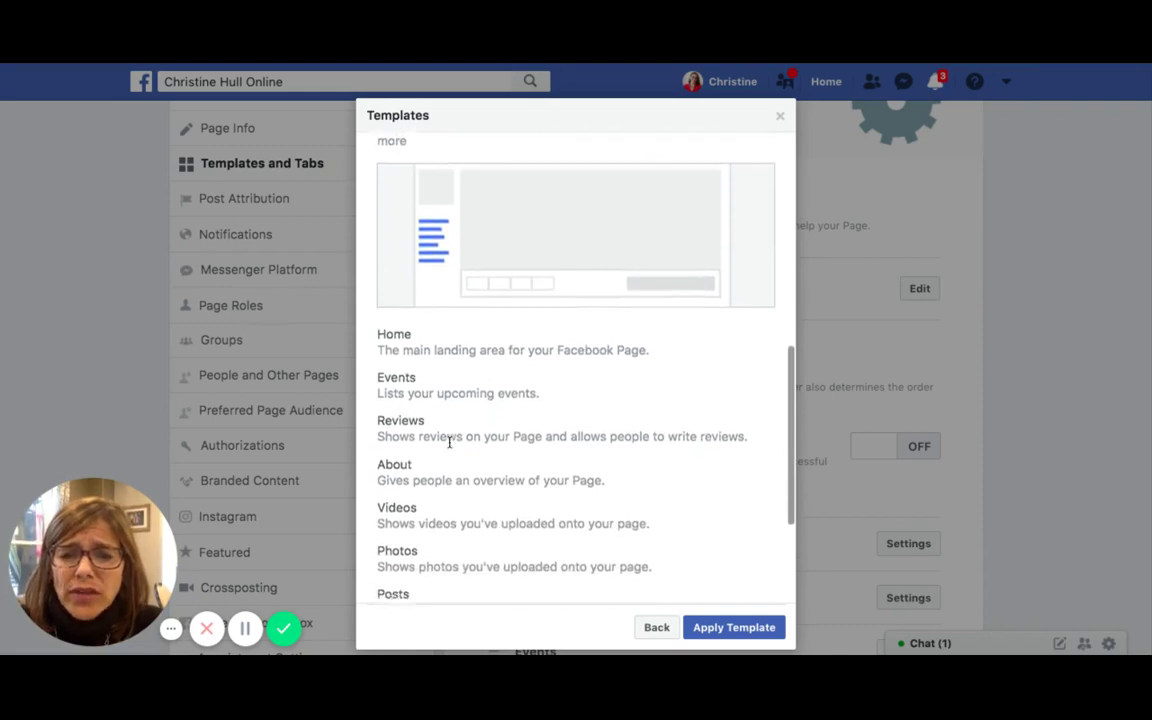
pyautogui.scroll(-2, 449, 441)
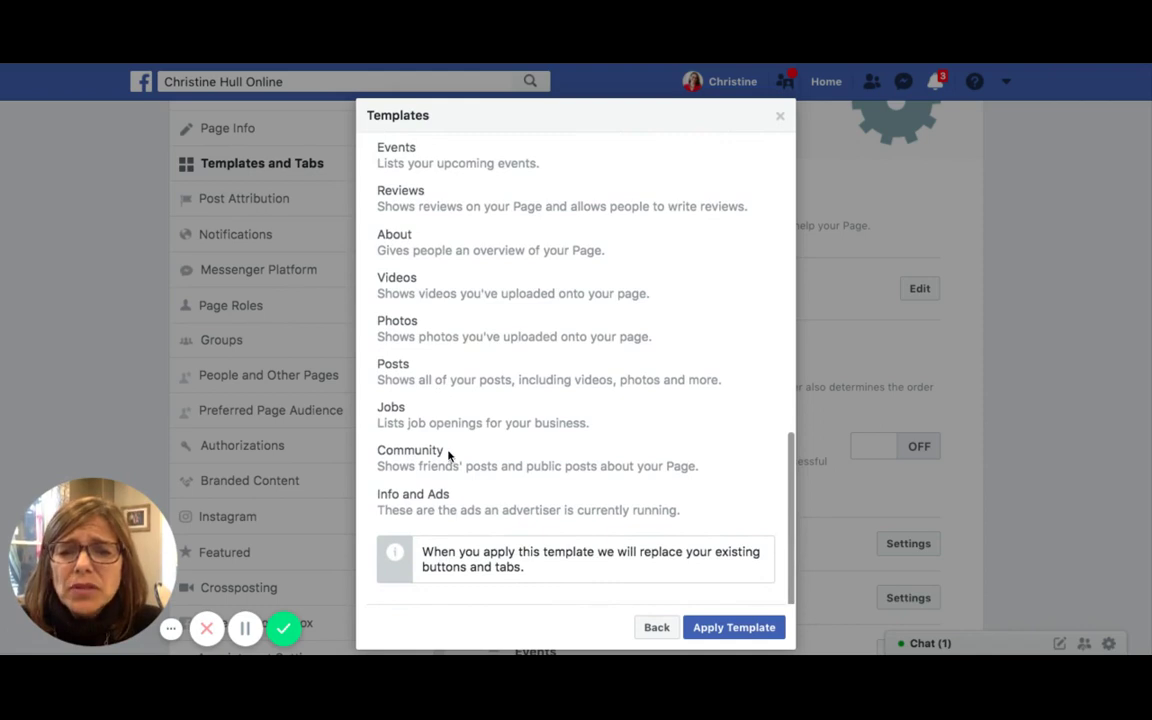
pyautogui.scroll(7, 448, 455)
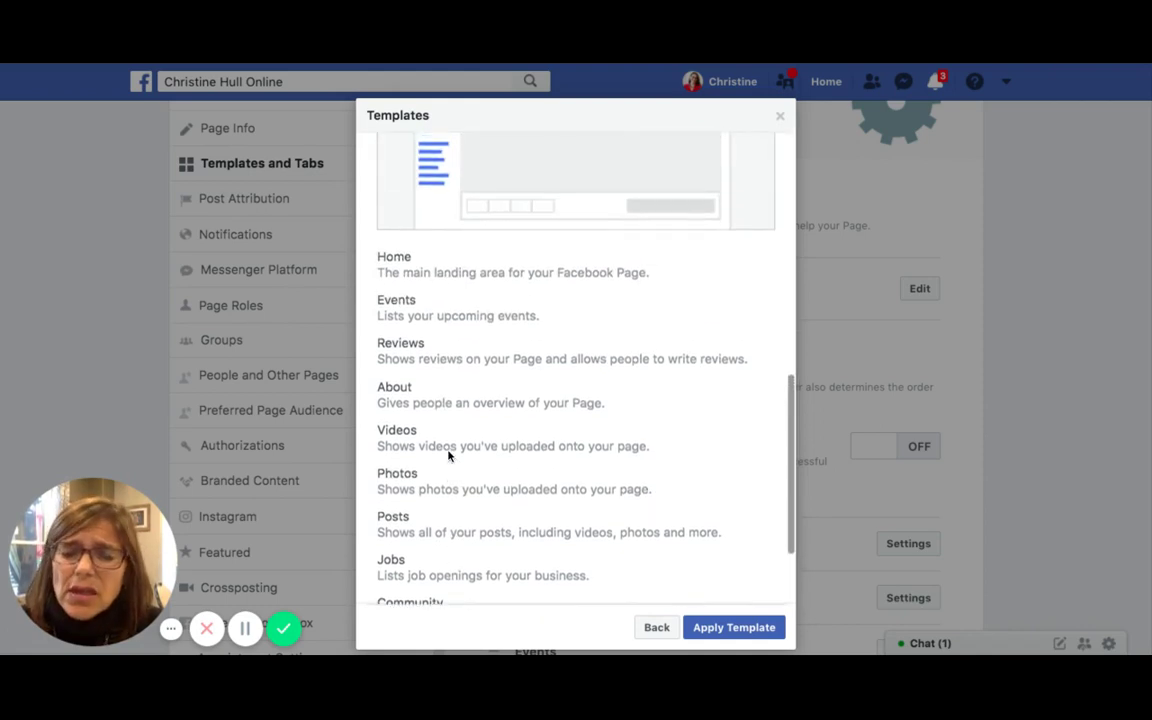
pyautogui.scroll(9, 575, 370)
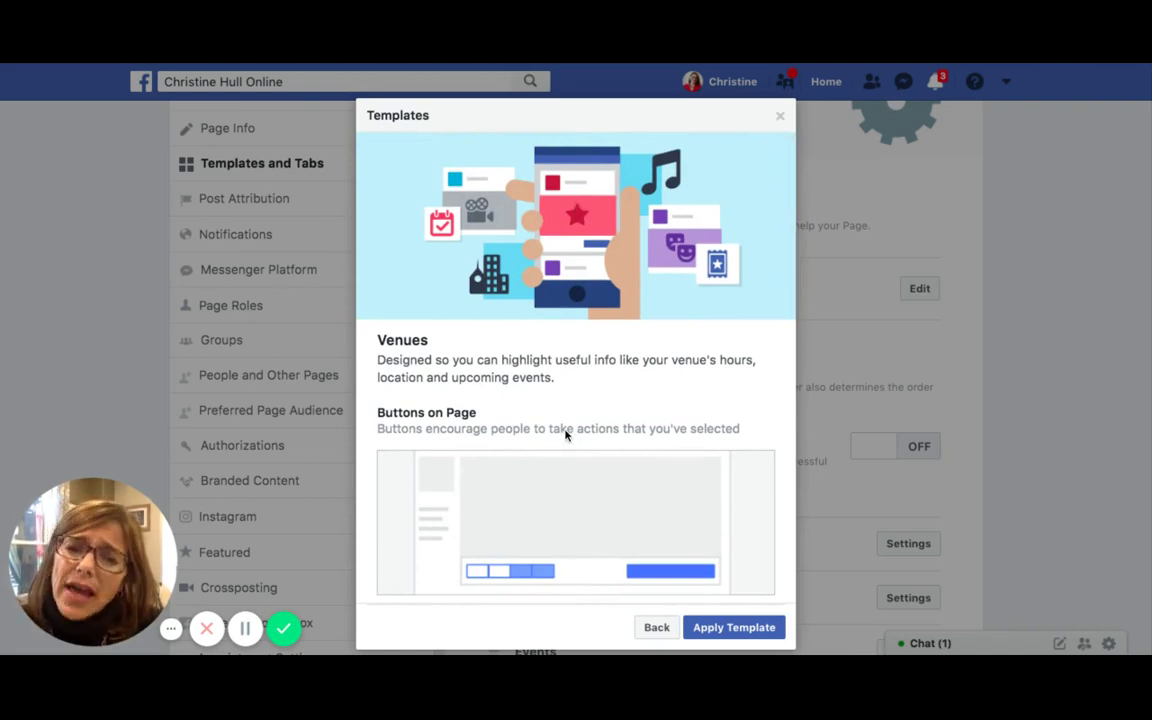
pyautogui.scroll(-10, 565, 433)
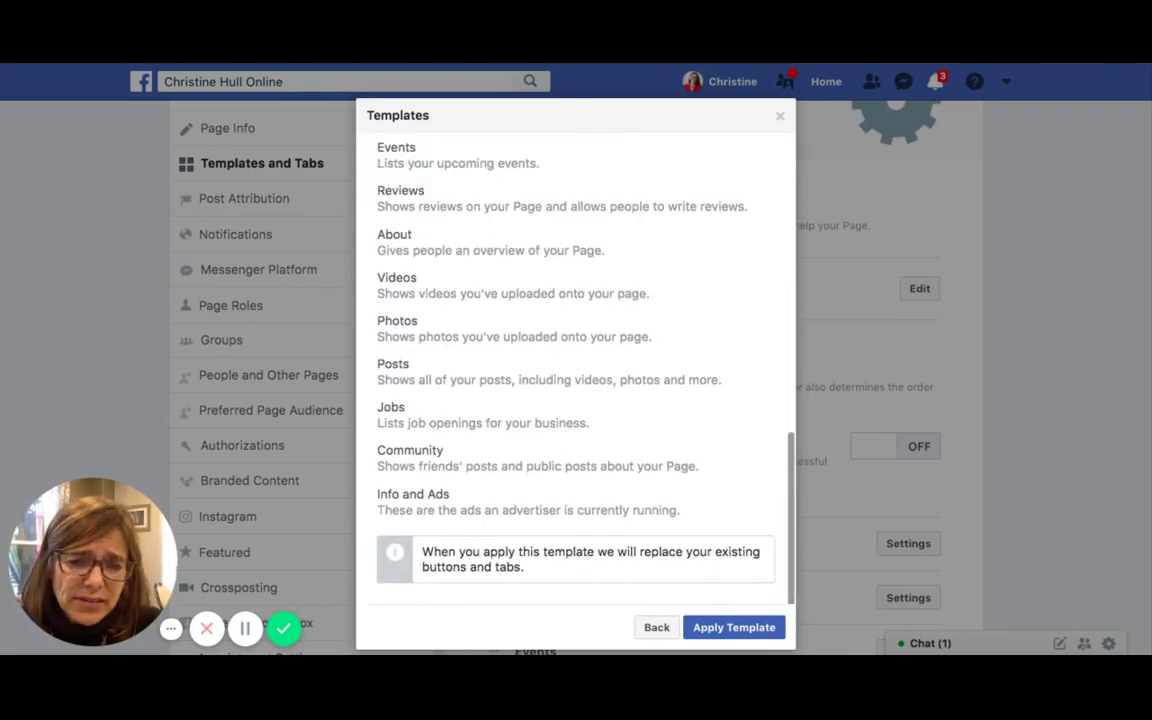
pyautogui.scroll(10, 565, 433)
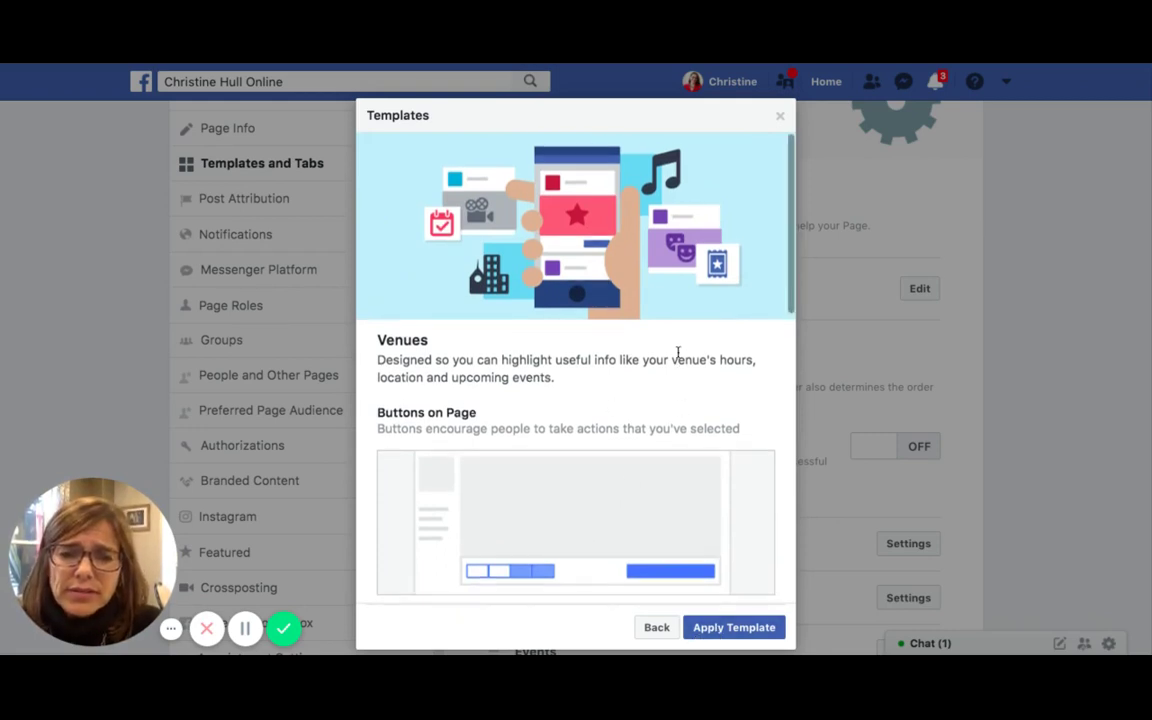
pyautogui.click(781, 120)
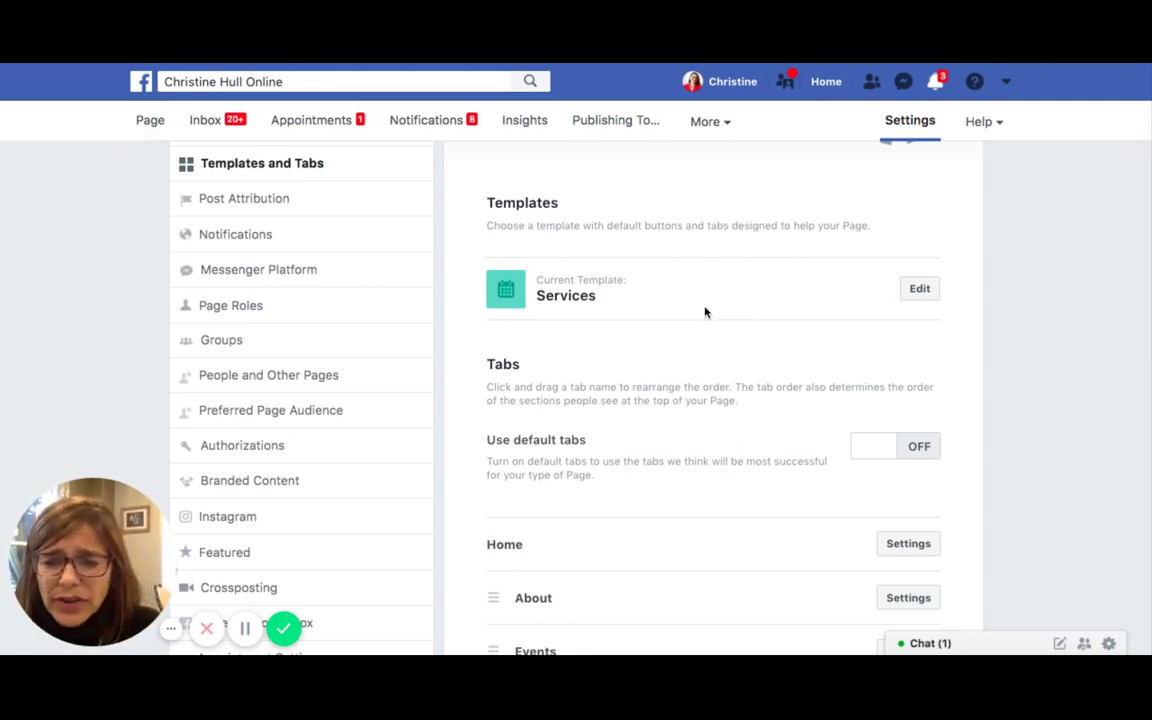
# Review the default tabs option and the order of the page's tabs in the Tabs section
pyautogui.scroll(-2, 704, 314)
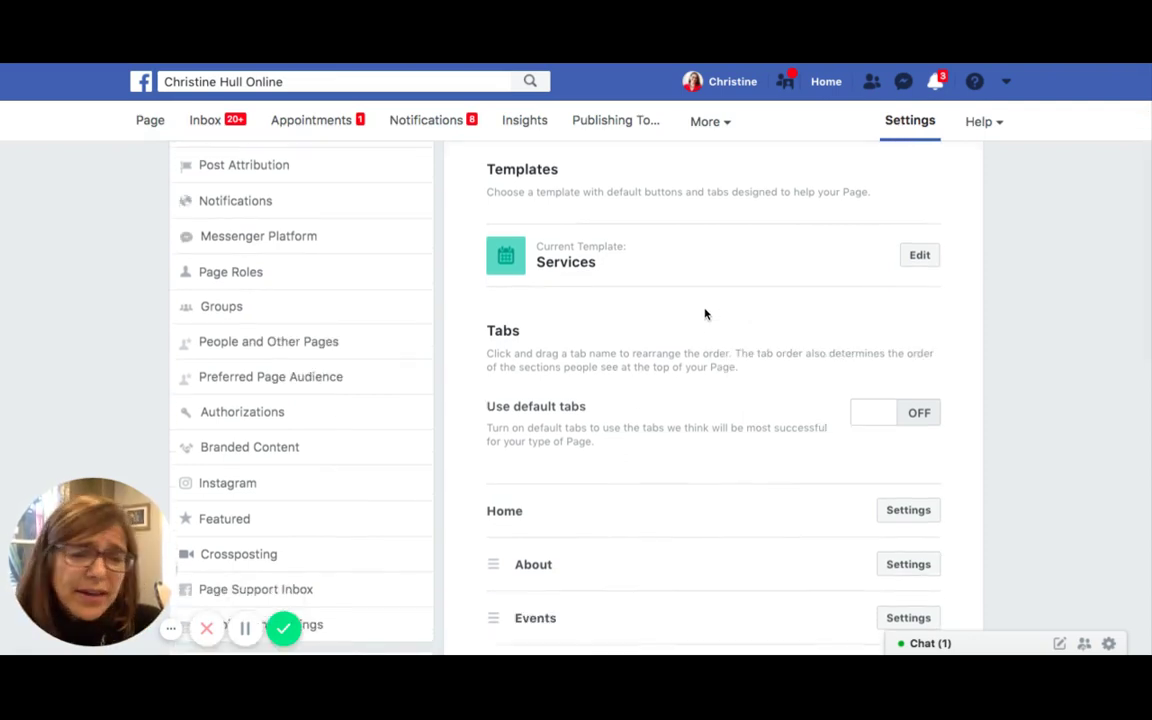
pyautogui.scroll(-1, 704, 314)
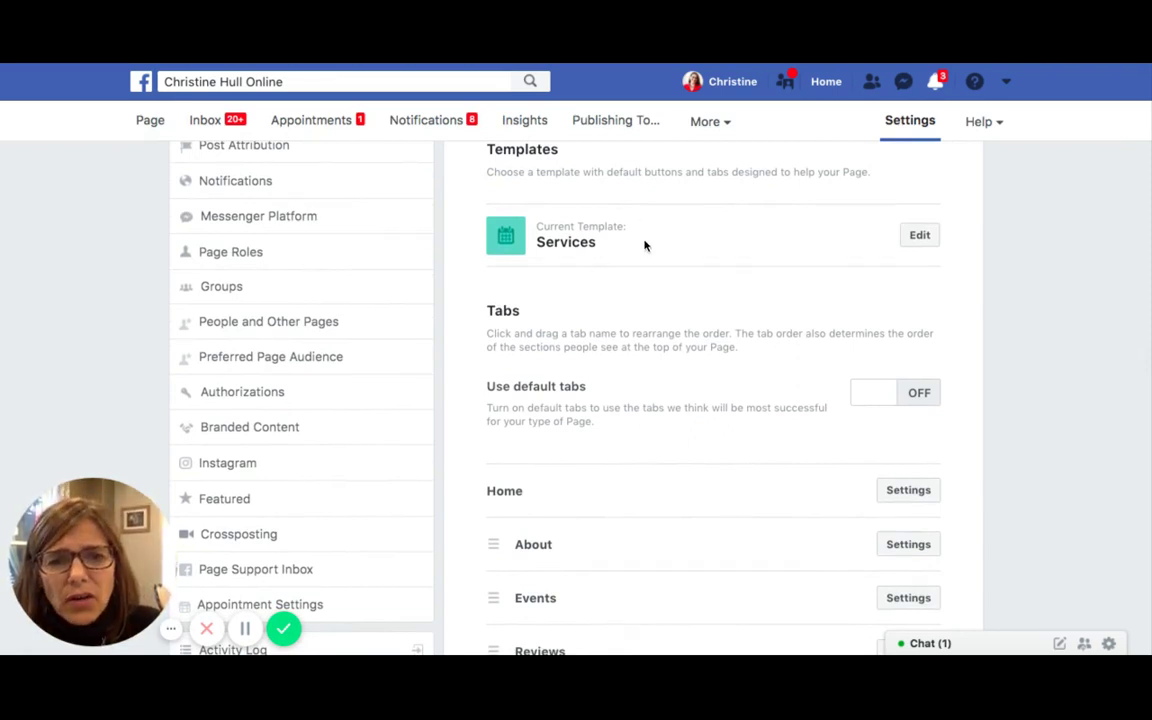
pyautogui.scroll(-5, 704, 254)
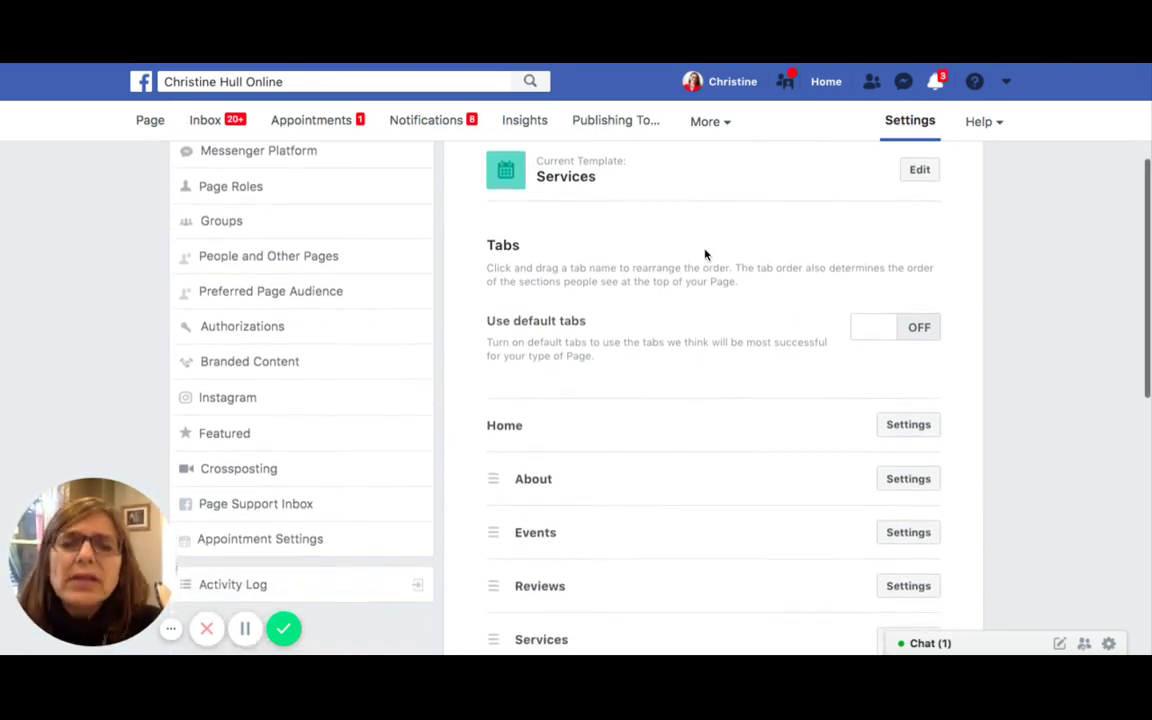
pyautogui.scroll(-1, 704, 254)
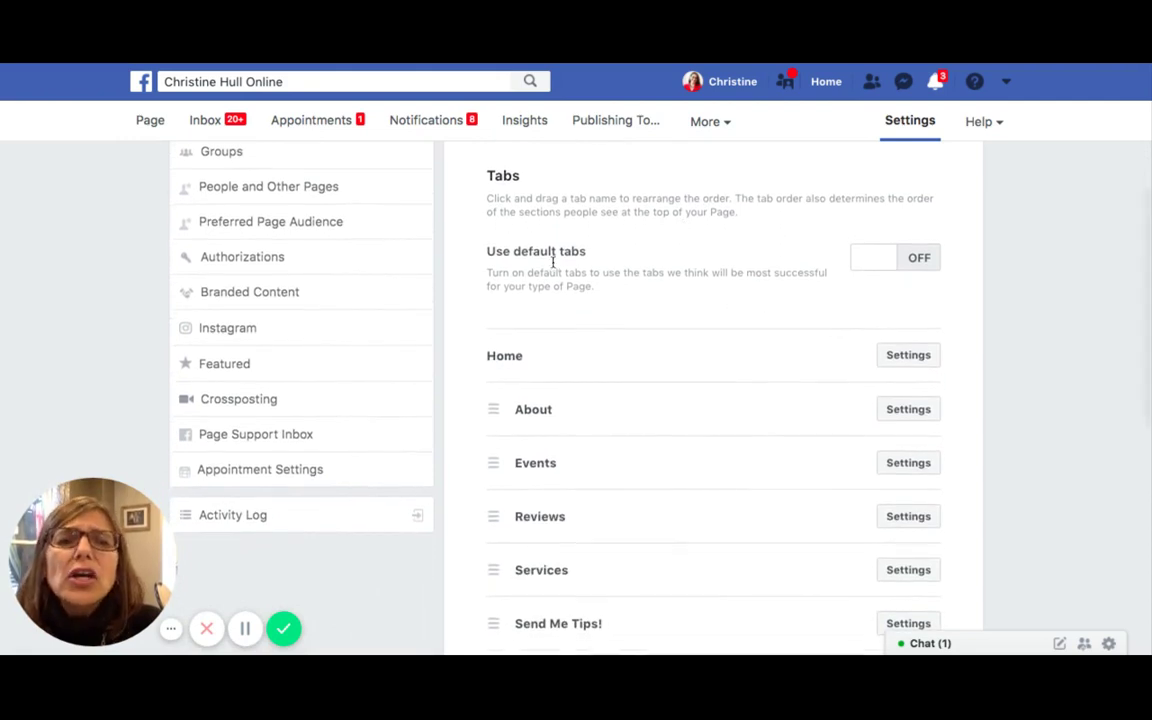
pyautogui.scroll(-5, 614, 304)
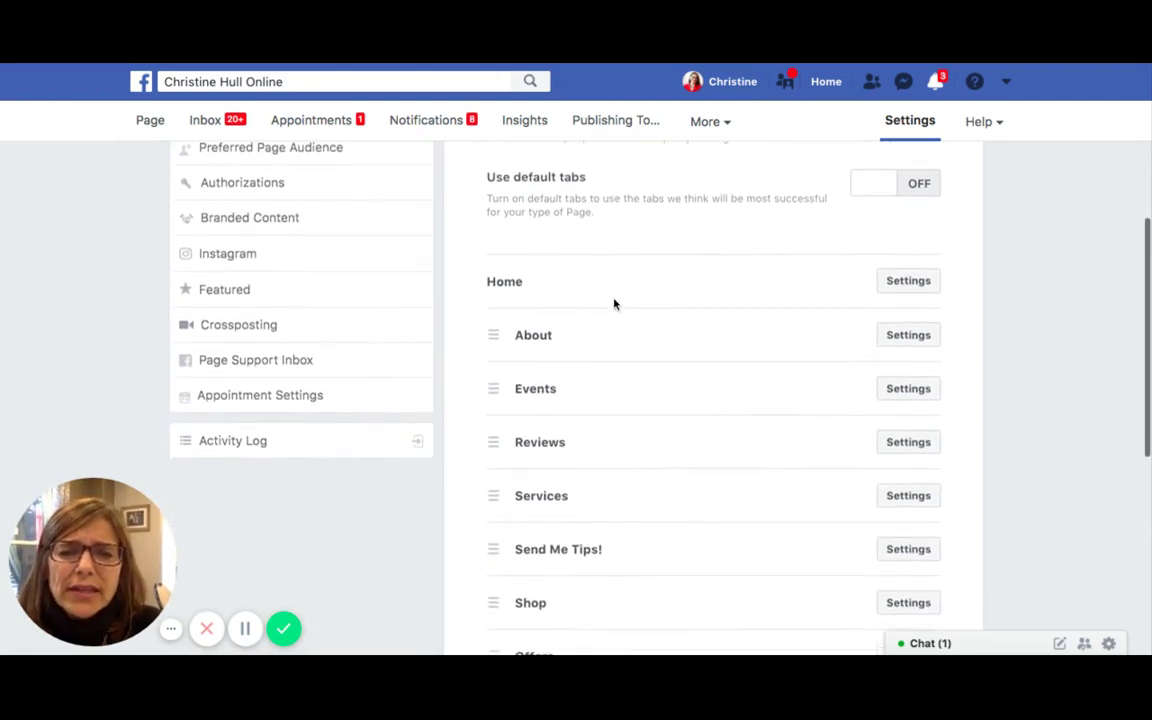
pyautogui.scroll(-3, 501, 470)
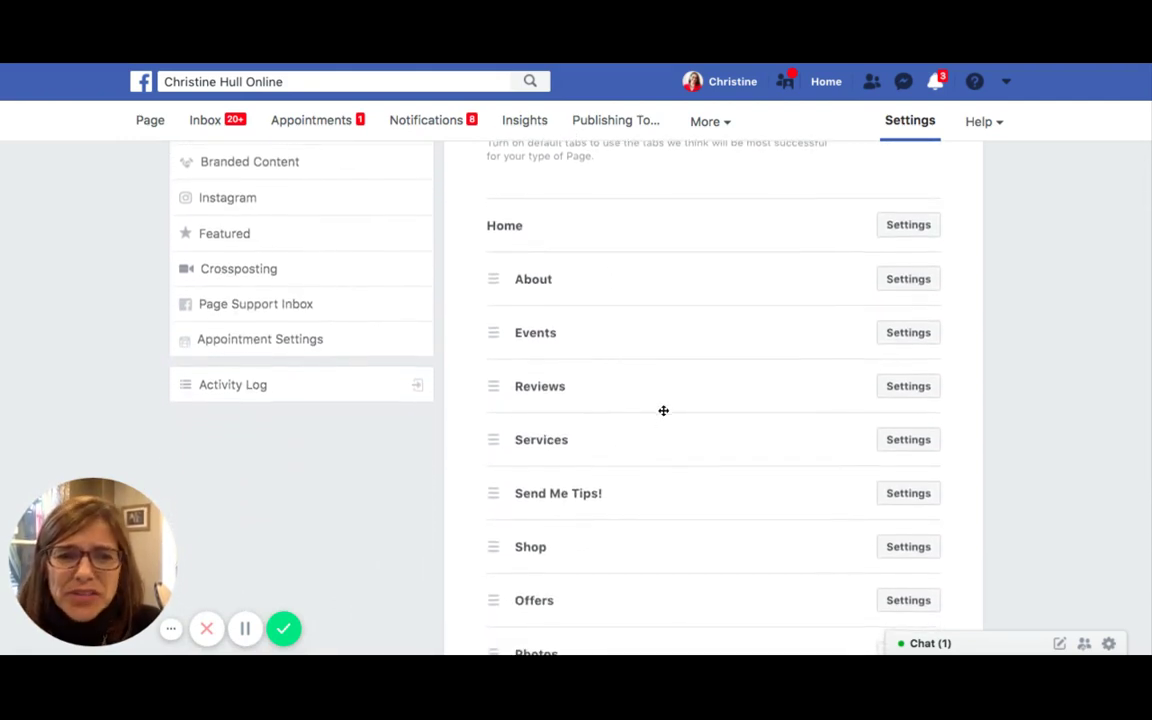
pyautogui.scroll(1, 648, 267)
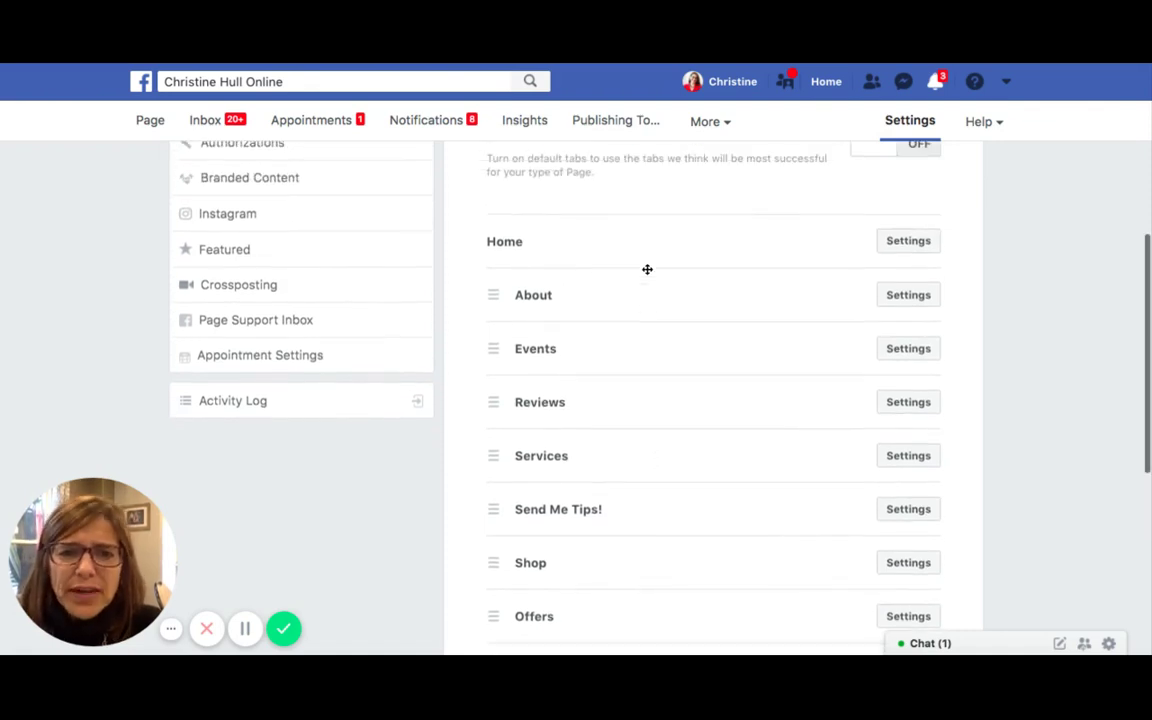
# Examine the sequence of page tabs from Home down to Community and the handle for reordering the About tab
pyautogui.scroll(-1, 647, 269)
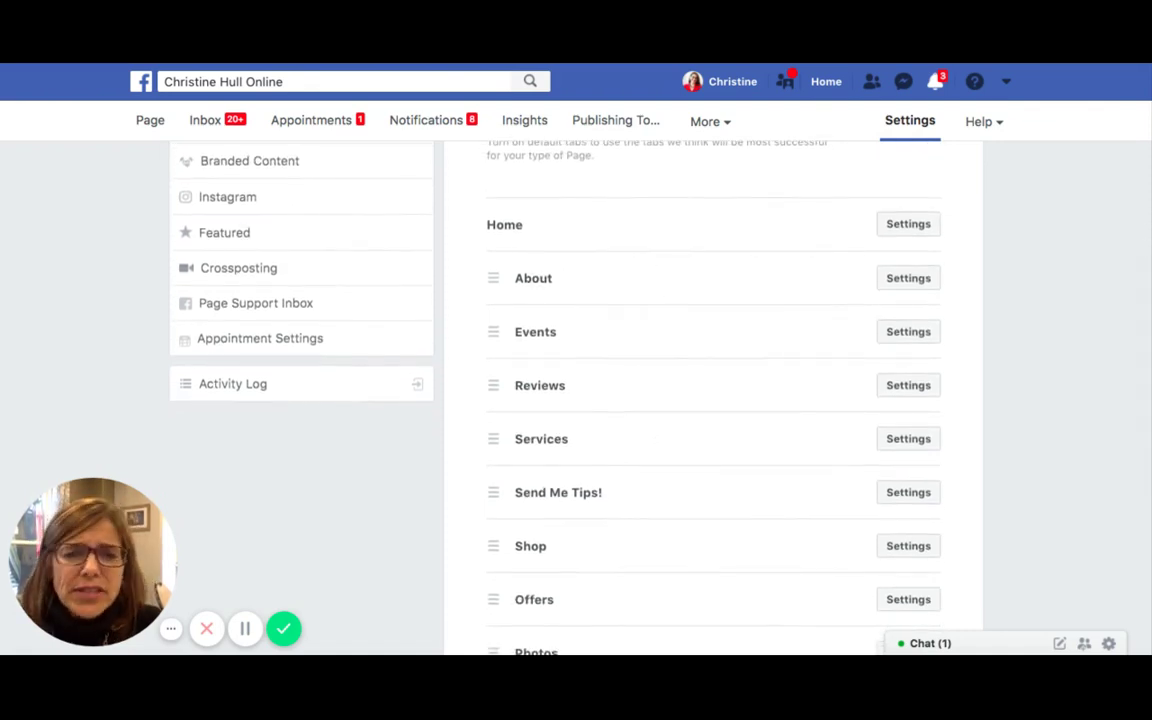
pyautogui.scroll(-1, 647, 358)
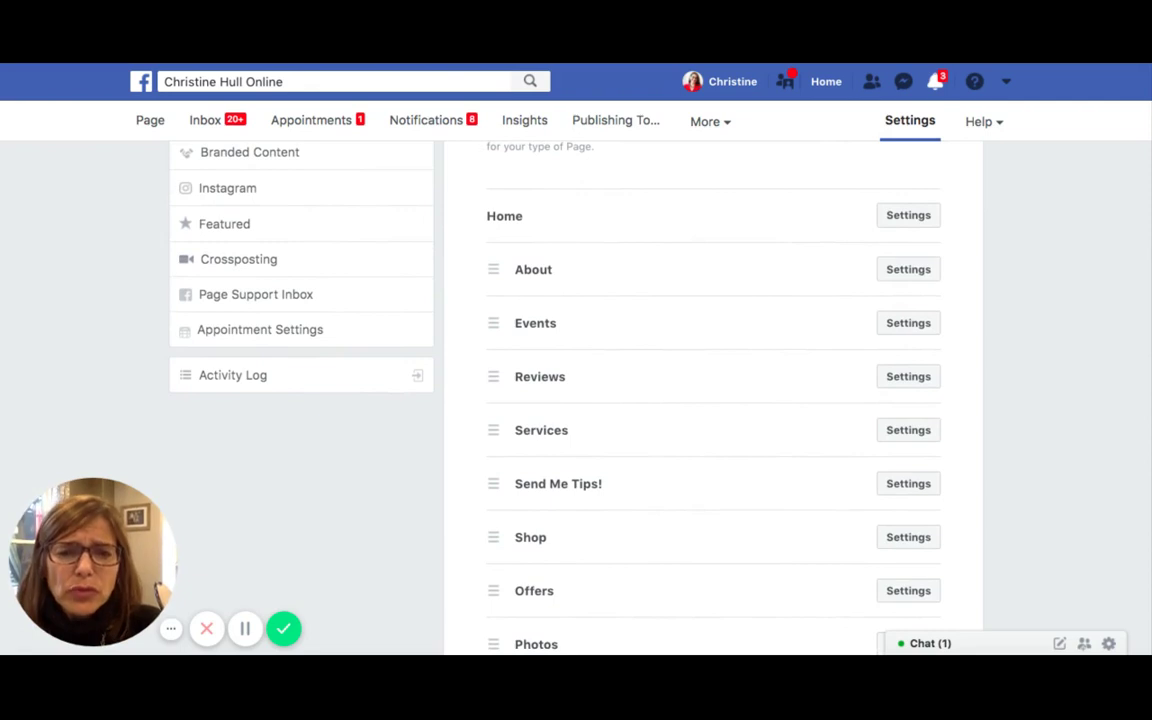
pyautogui.scroll(-1, 712, 400)
pyautogui.scroll(1, 712, 400)
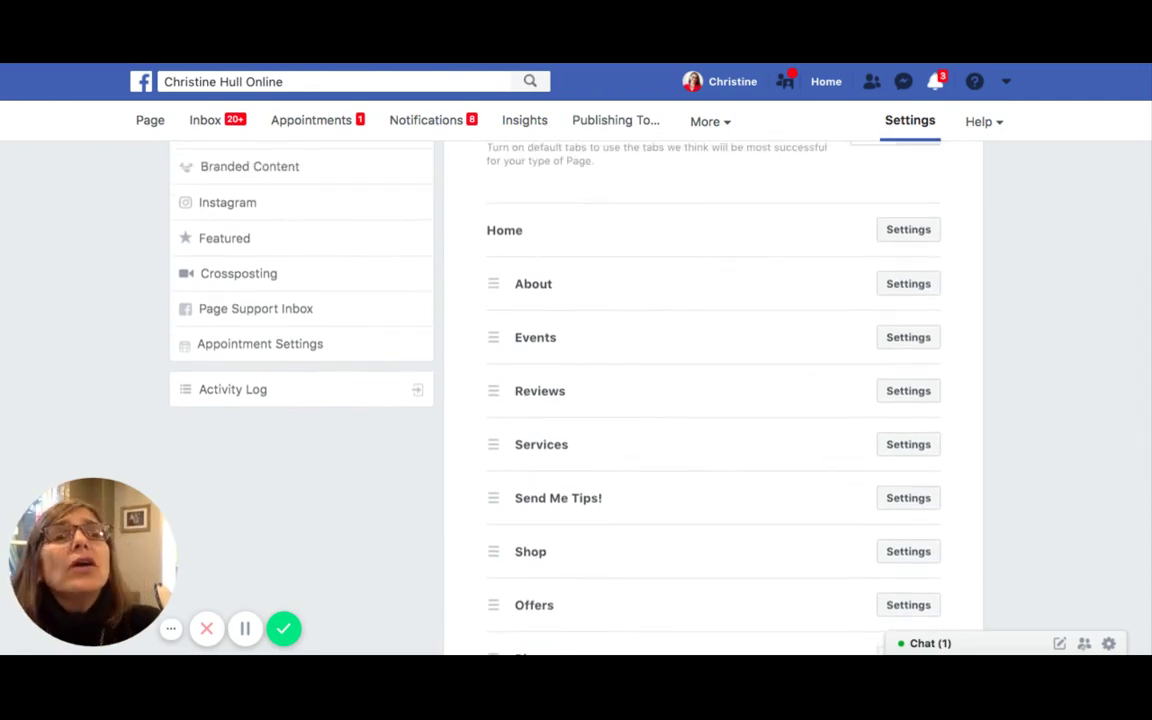
pyautogui.scroll(-1, 712, 400)
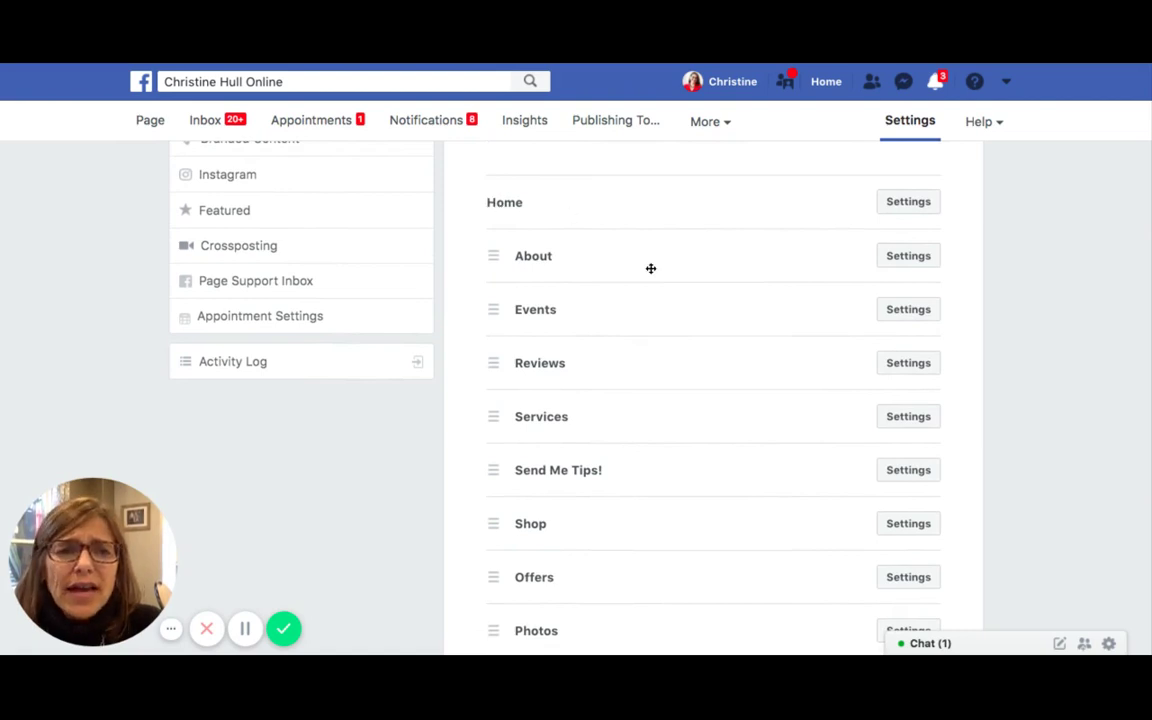
pyautogui.scroll(-1, 650, 268)
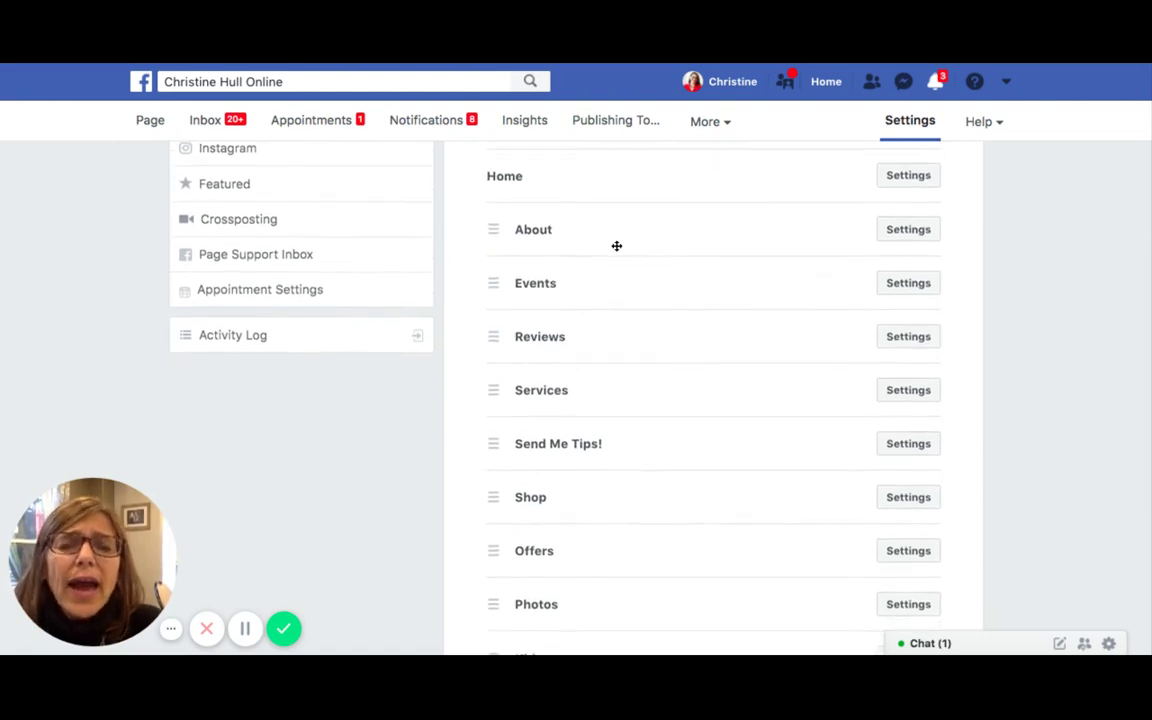
pyautogui.scroll(-1, 614, 249)
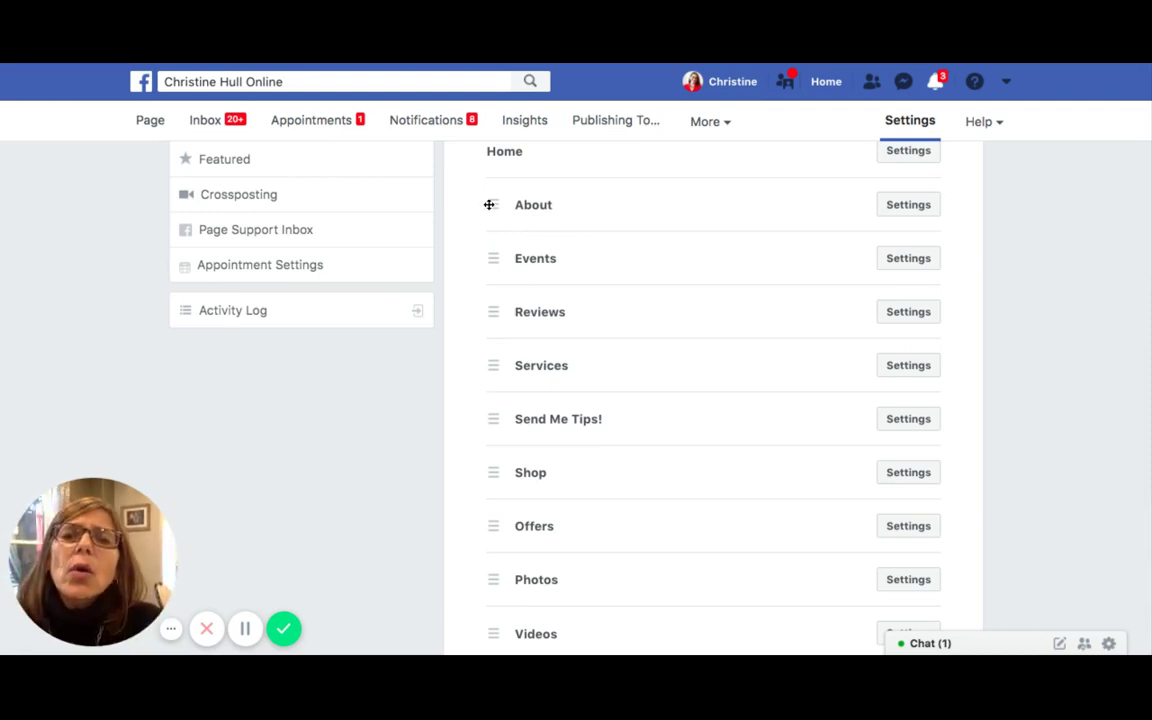
pyautogui.moveTo(496, 199)
pyautogui.mouseDown()
pyautogui.moveTo(496, 272)
pyautogui.moveTo(494, 198)
pyautogui.mouseUp()
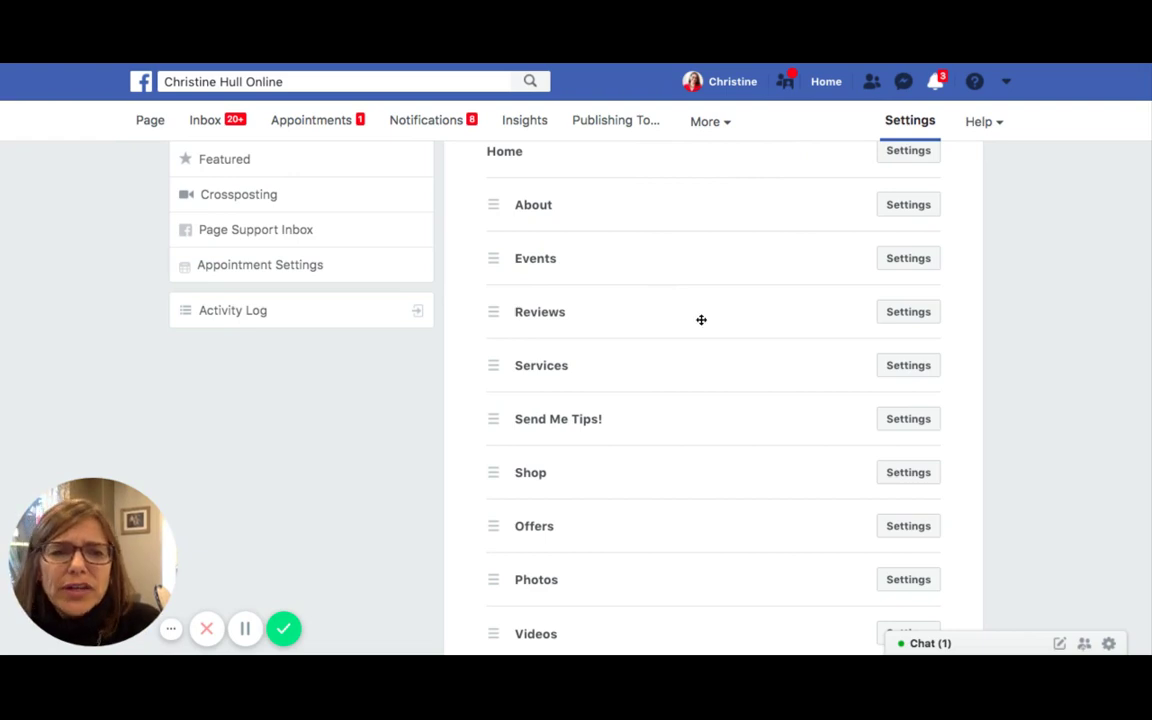
pyautogui.scroll(2, 724, 332)
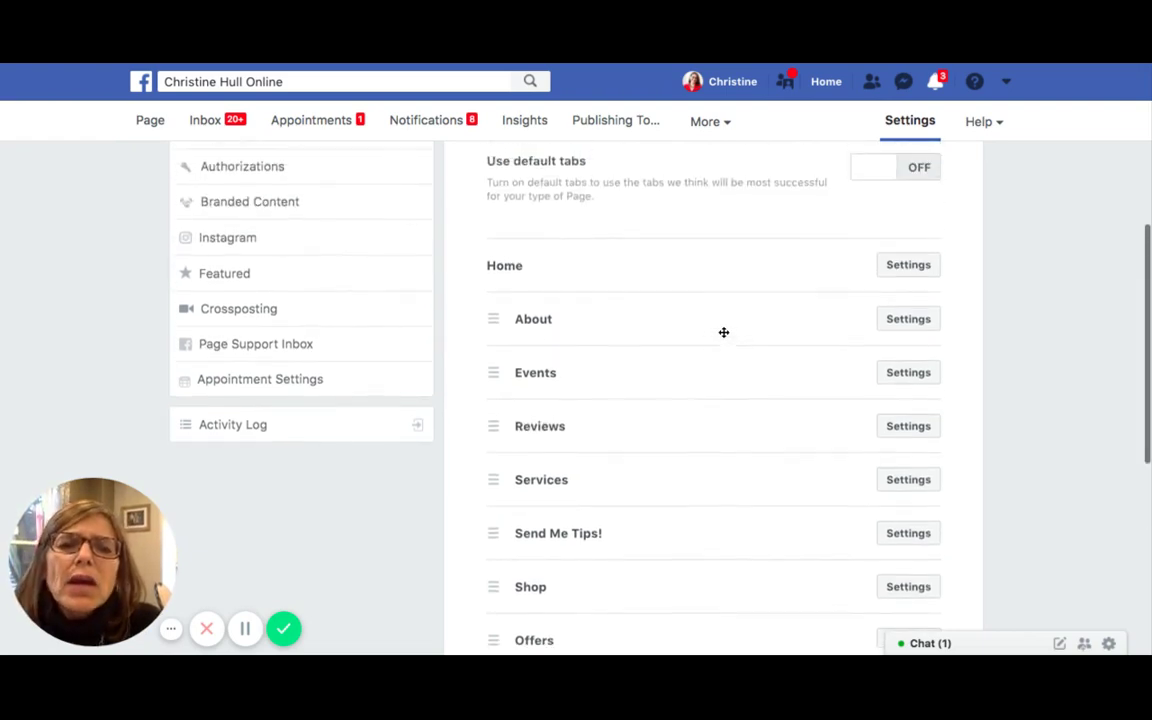
pyautogui.scroll(-1, 722, 332)
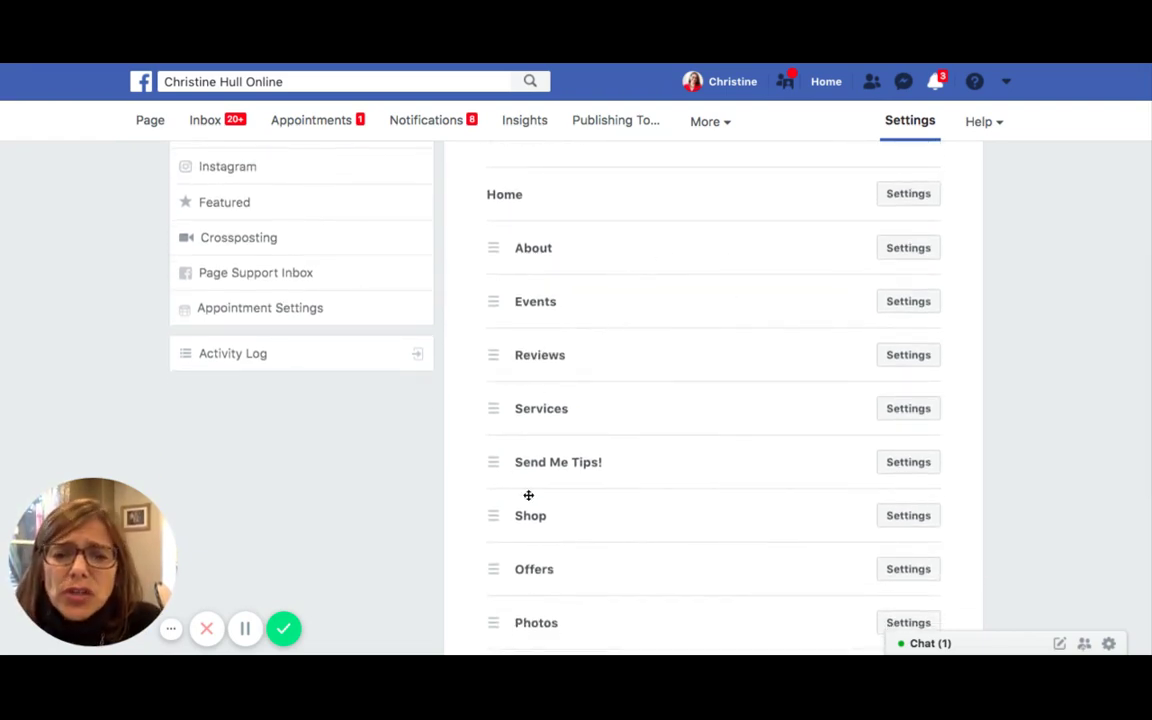
pyautogui.scroll(-3, 527, 494)
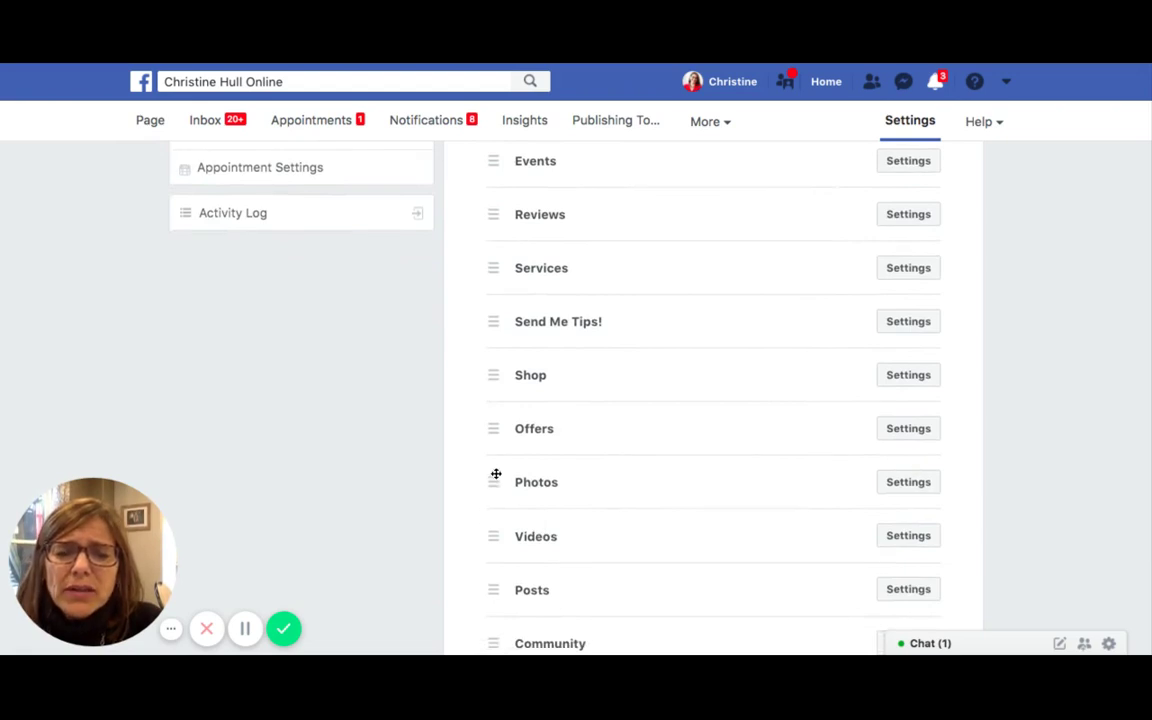
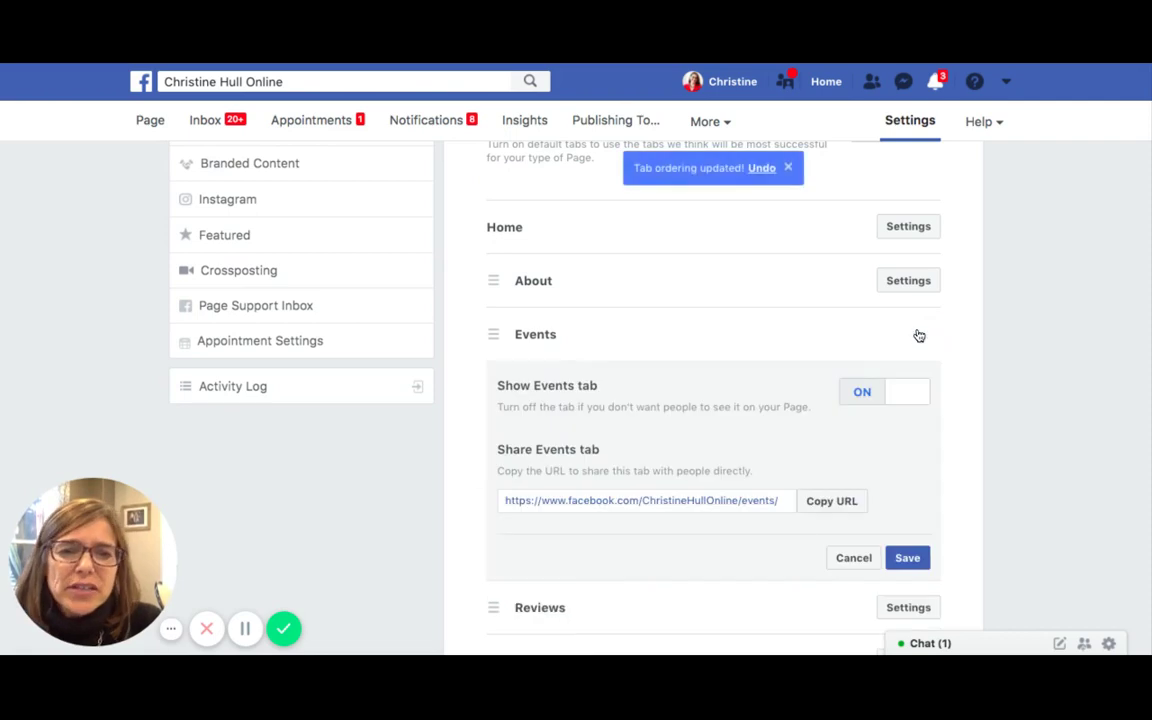
# Try switching the Show Events tab option off and back on, review the tab's share URL option, and leave its settings without saving
pyautogui.scroll(-1, 716, 384)
pyautogui.scroll(-1, 716, 384)
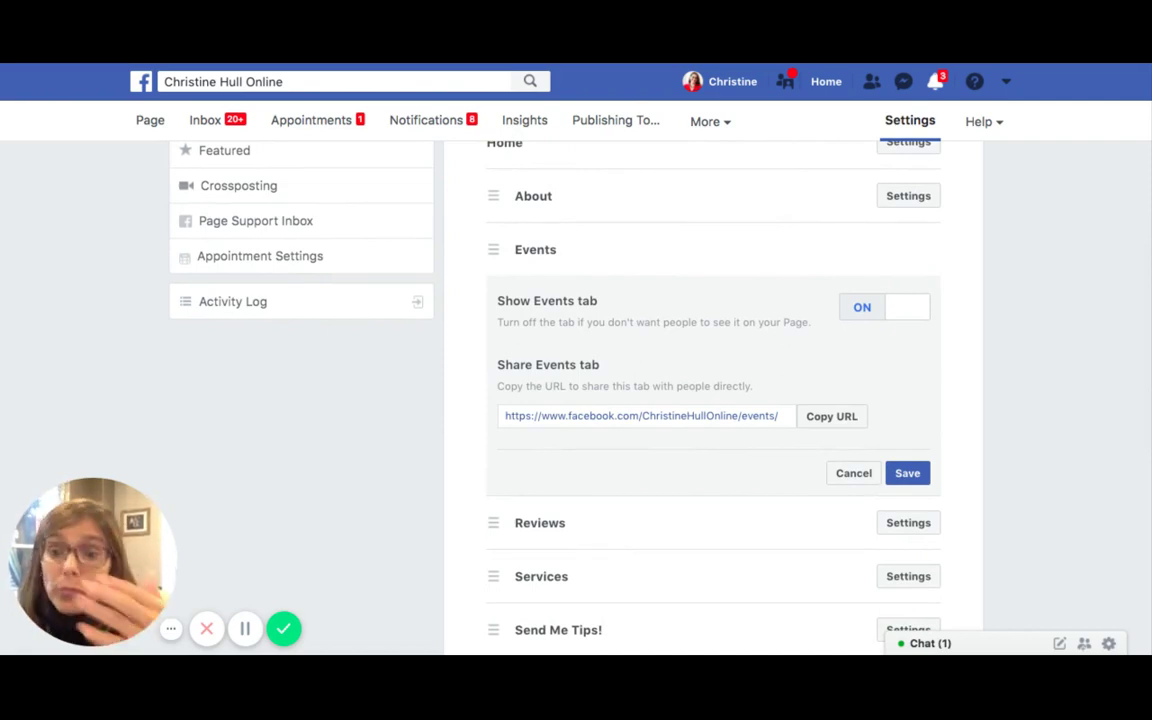
pyautogui.click(895, 320)
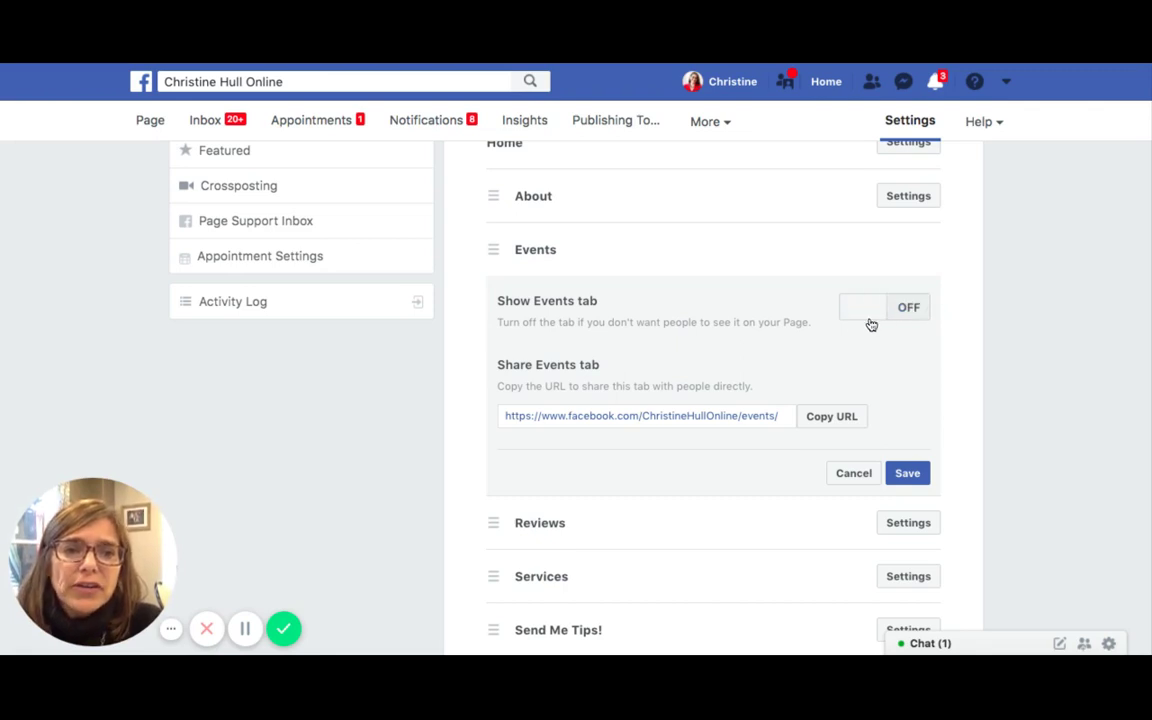
pyautogui.click(867, 323)
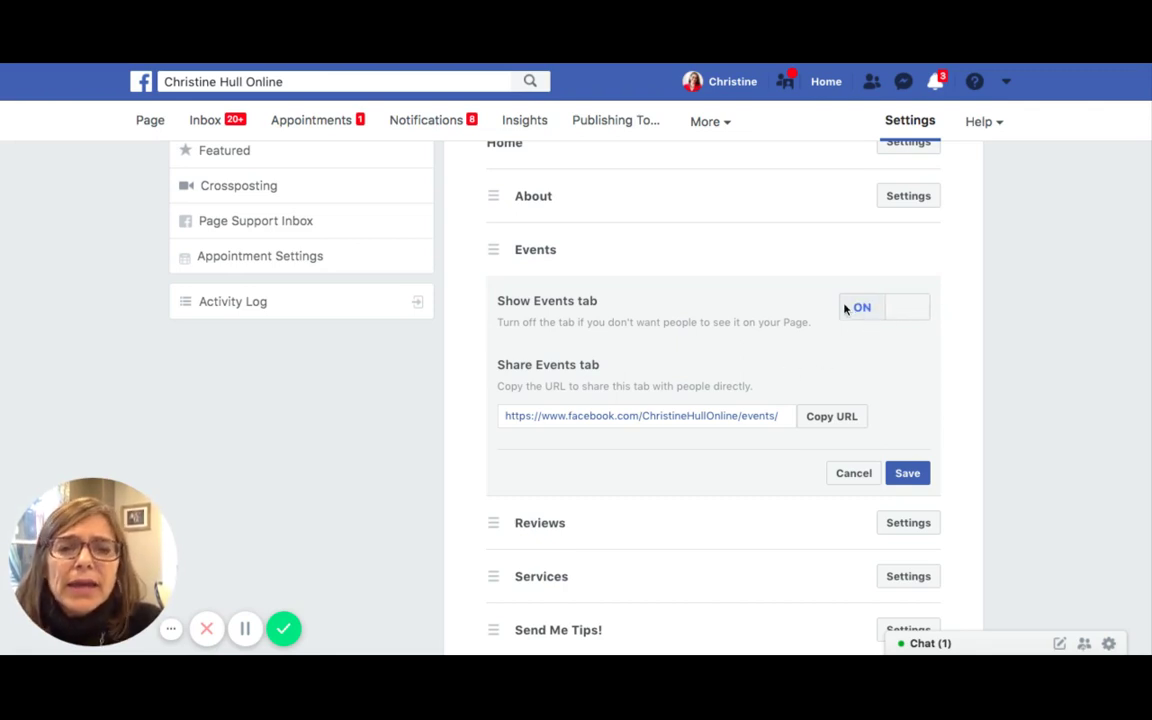
pyautogui.scroll(-1, 876, 360)
pyautogui.scroll(-1, 866, 350)
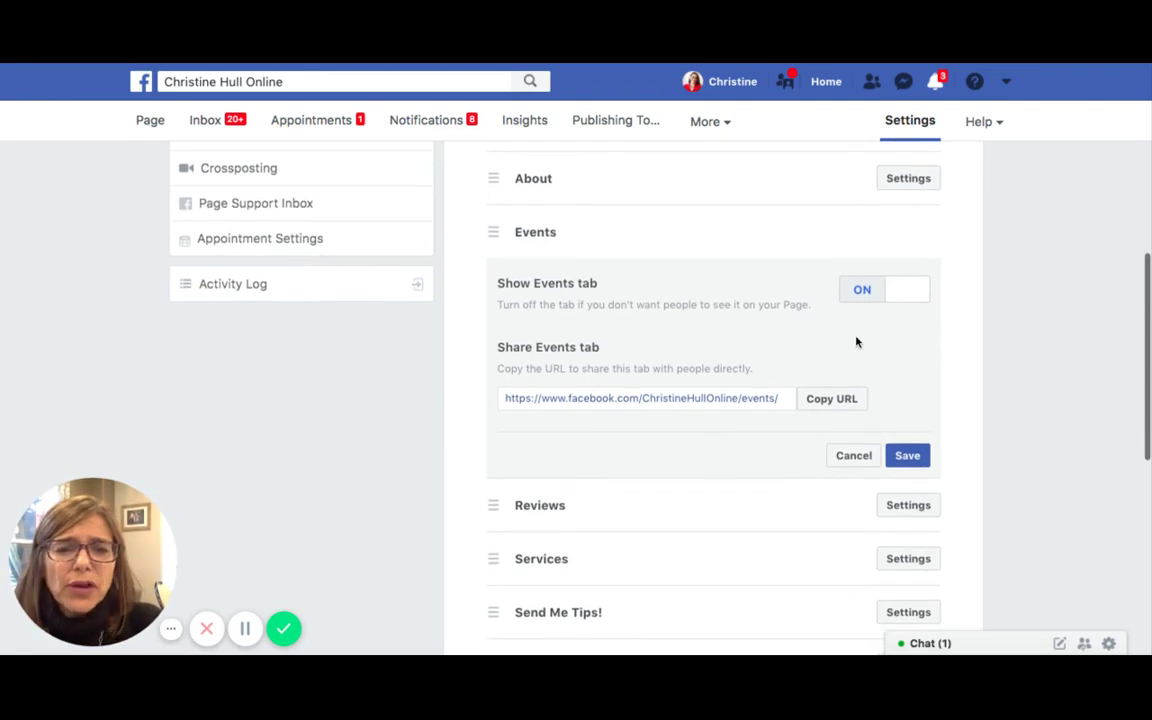
pyautogui.scroll(-2, 856, 342)
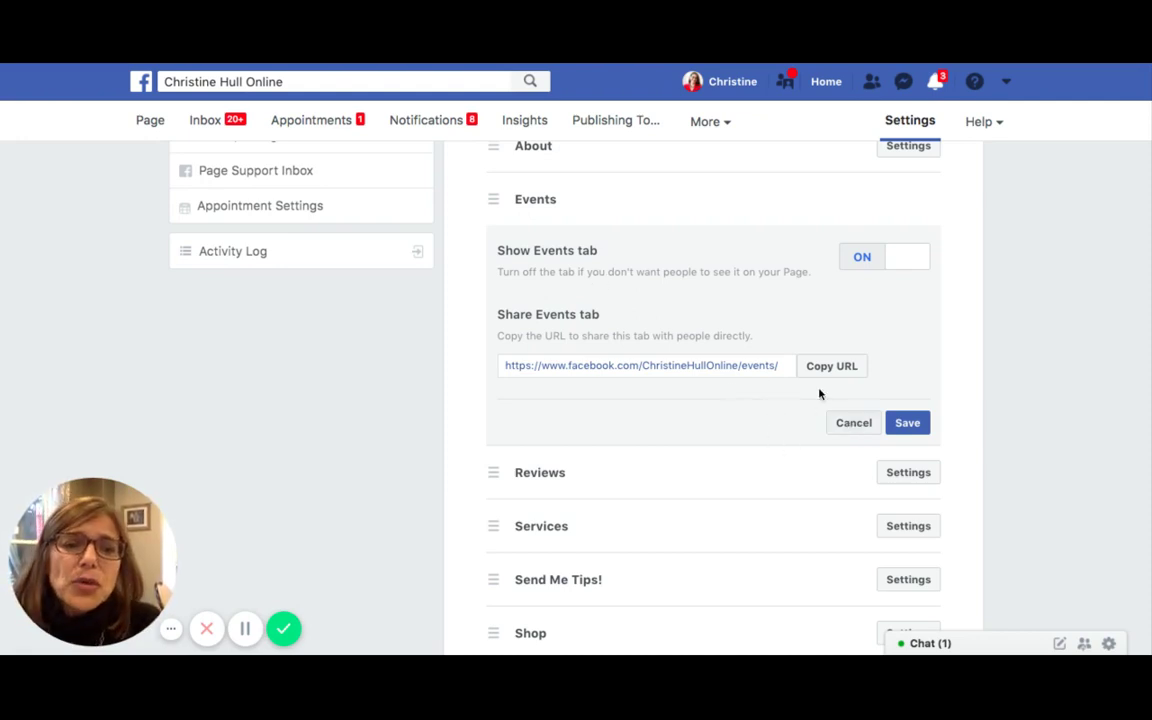
pyautogui.click(851, 425)
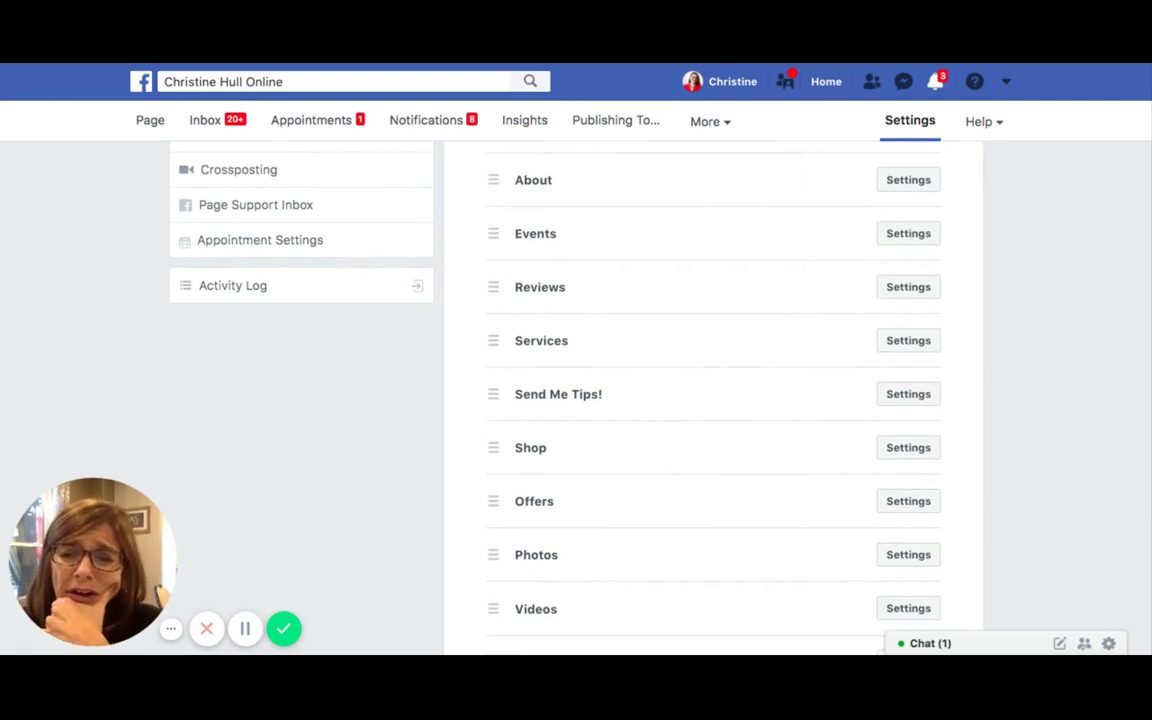
# View the Community tab's settings with its share URL, and close them
pyautogui.scroll(1, 594, 380)
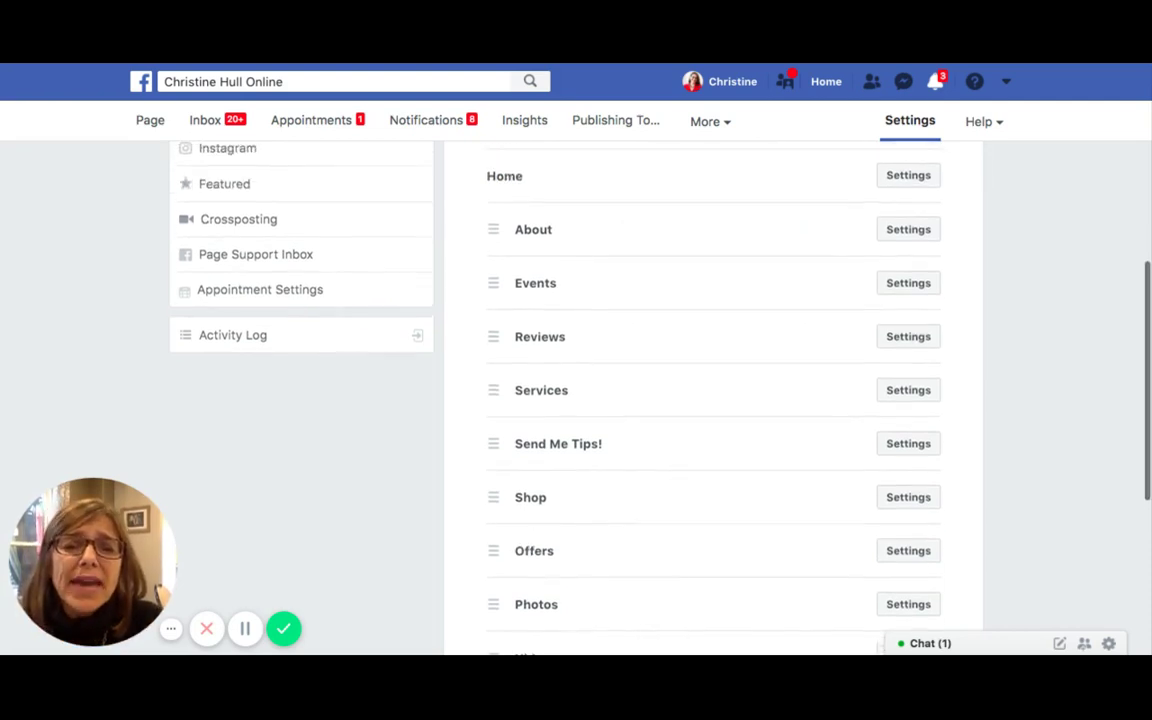
pyautogui.scroll(-3, 594, 380)
pyautogui.scroll(-5, 591, 365)
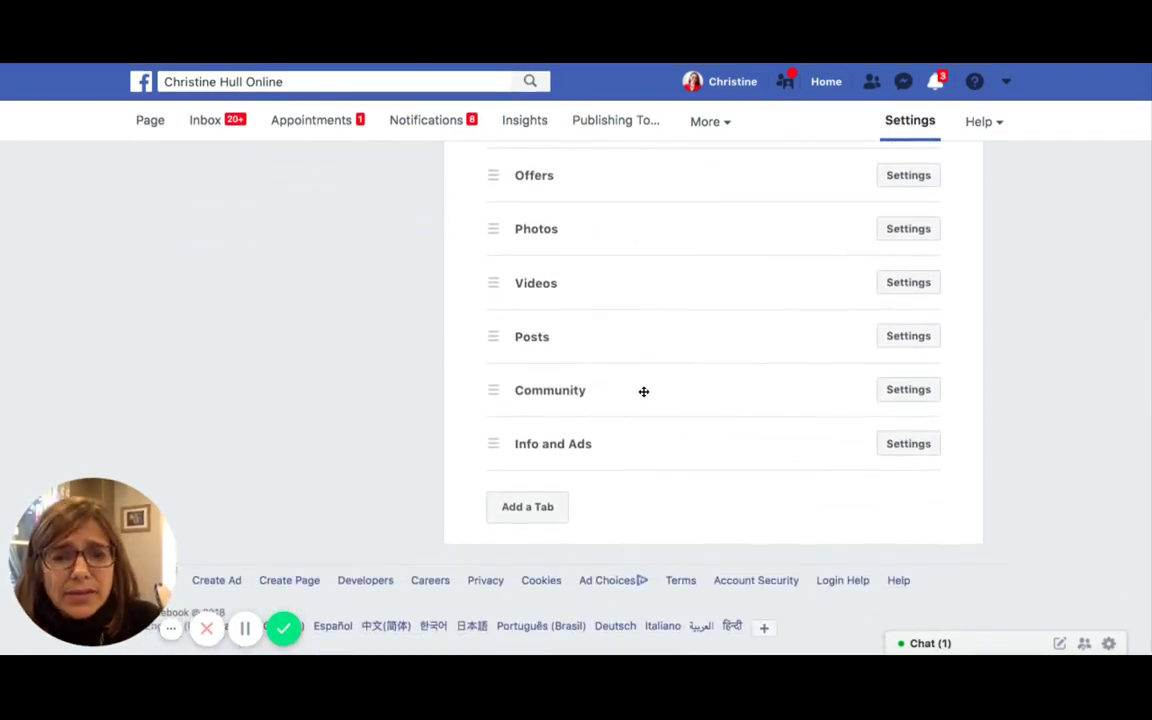
pyautogui.click(918, 391)
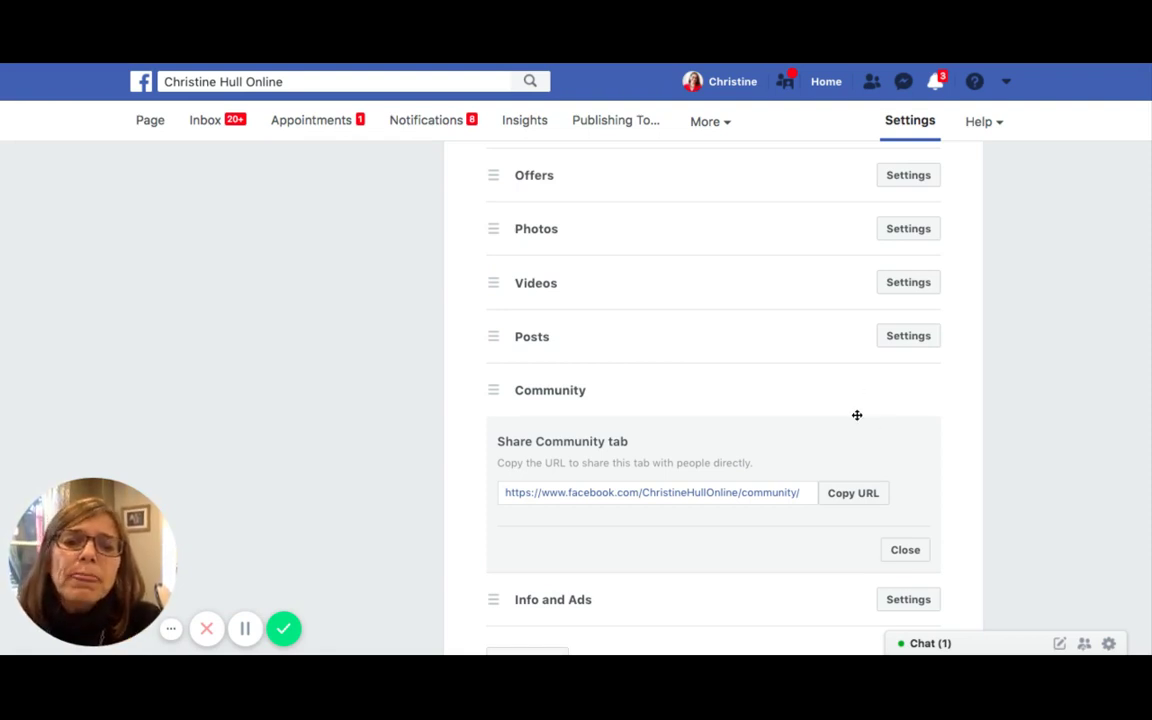
pyautogui.click(892, 551)
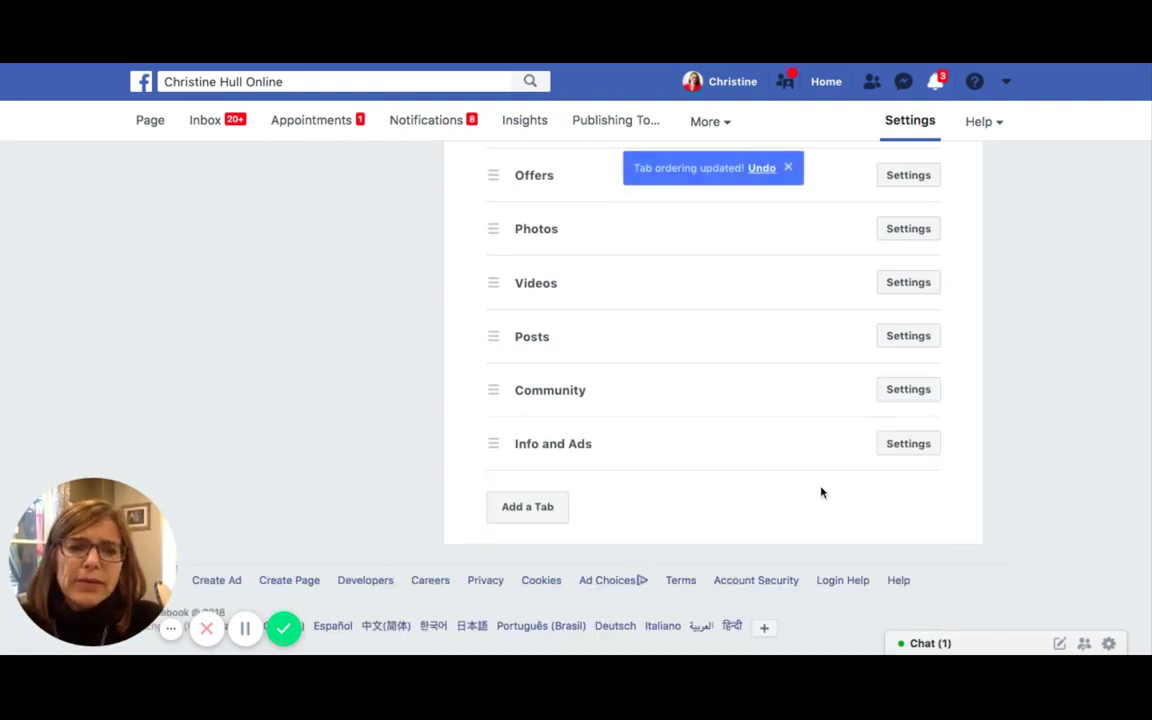
# Review the list of page tabs from About through Info and Ads, down to the option for adding a tab
pyautogui.scroll(5, 821, 492)
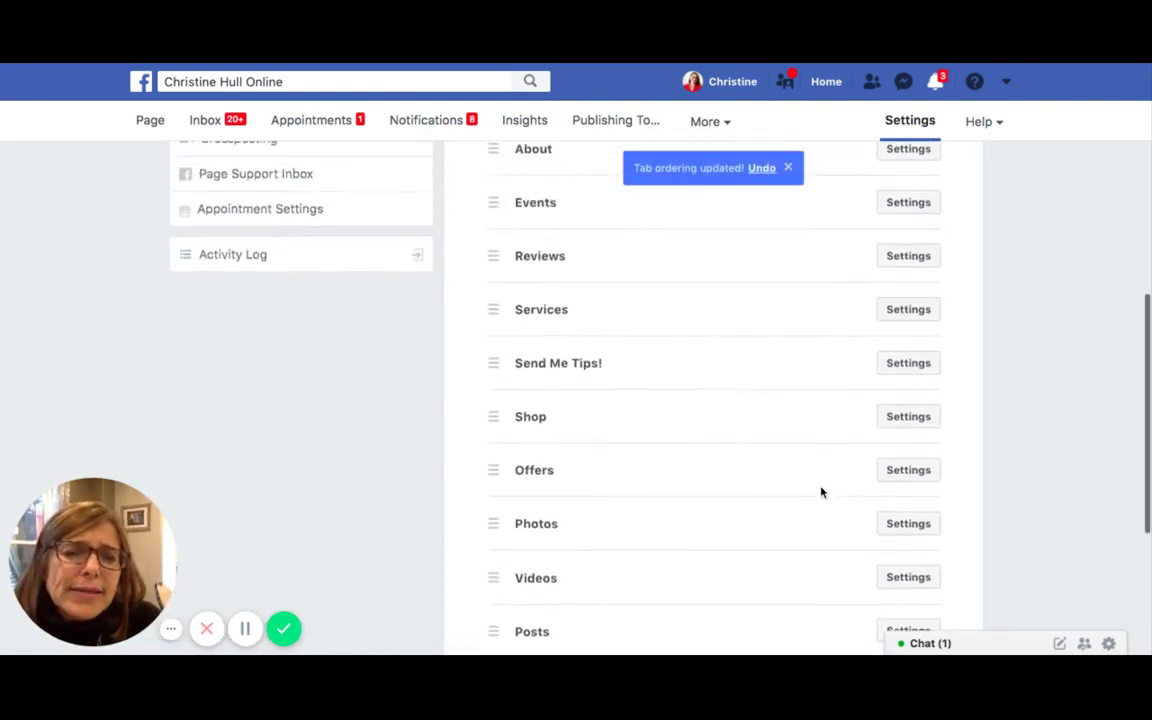
pyautogui.scroll(2, 821, 492)
pyautogui.scroll(-3, 730, 341)
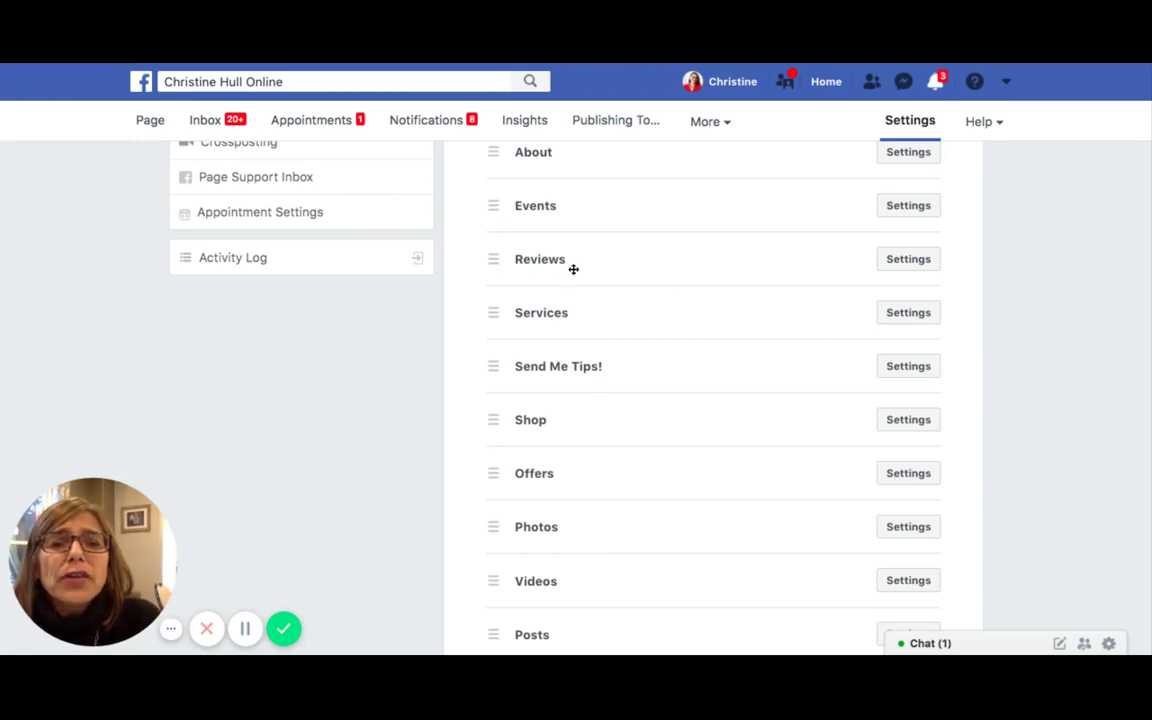
pyautogui.scroll(-2, 678, 269)
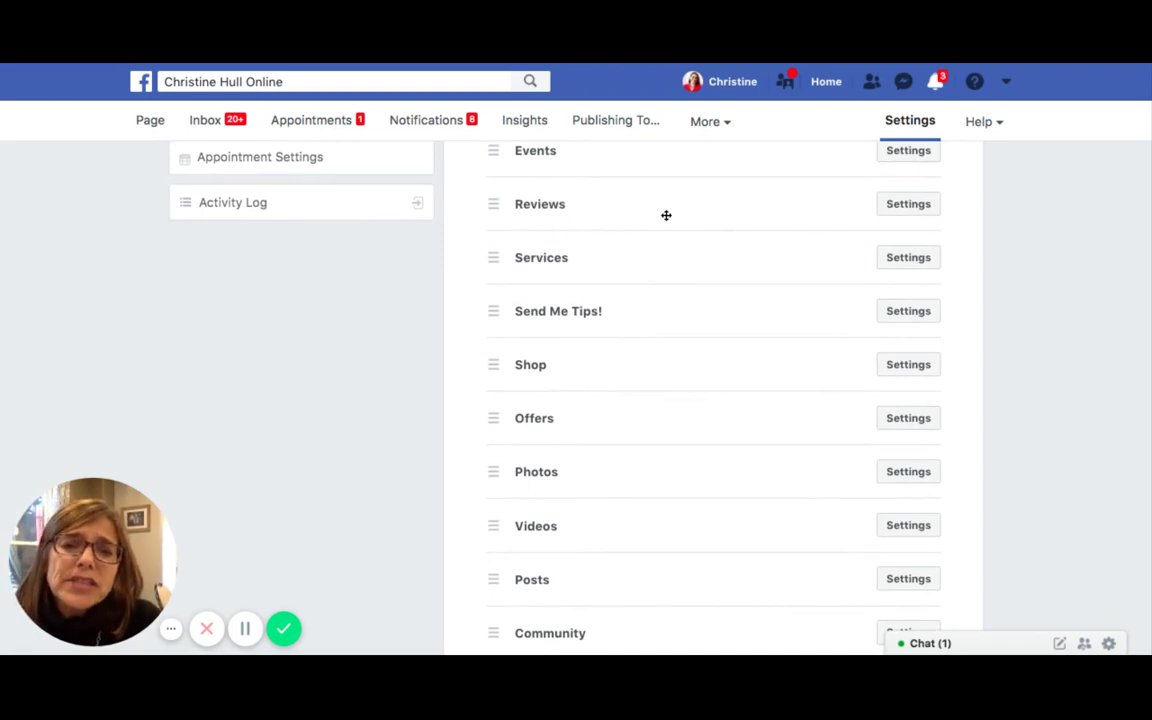
pyautogui.scroll(-1, 682, 220)
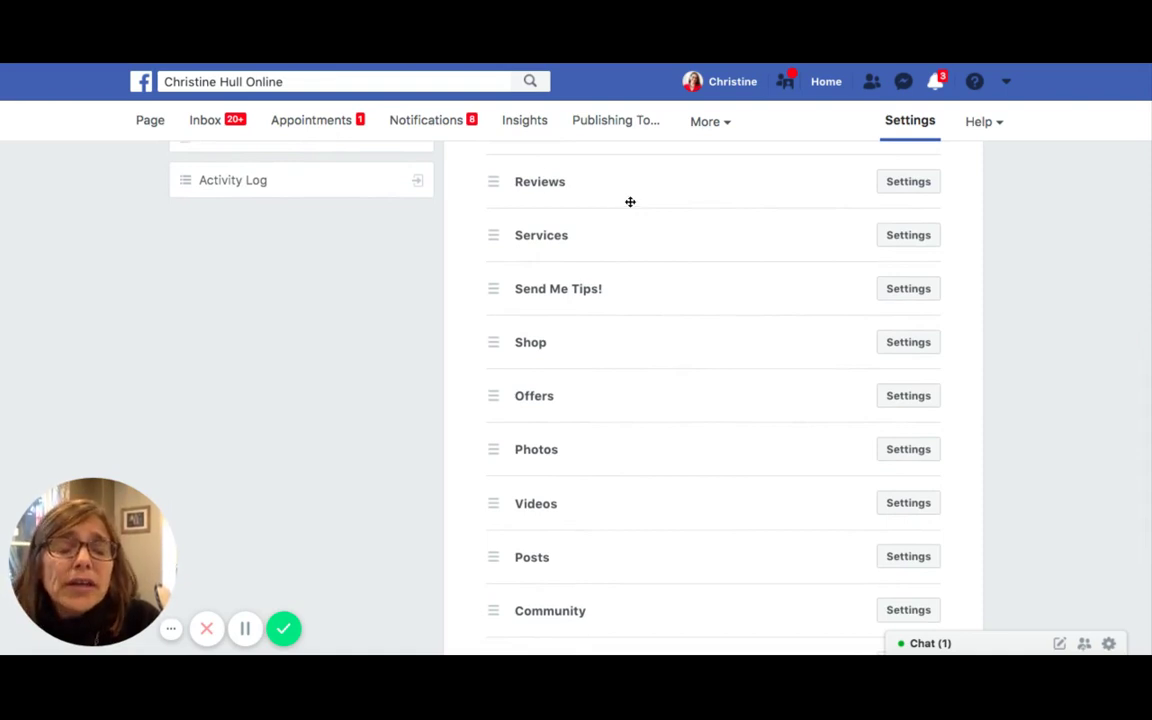
pyautogui.scroll(-1, 630, 202)
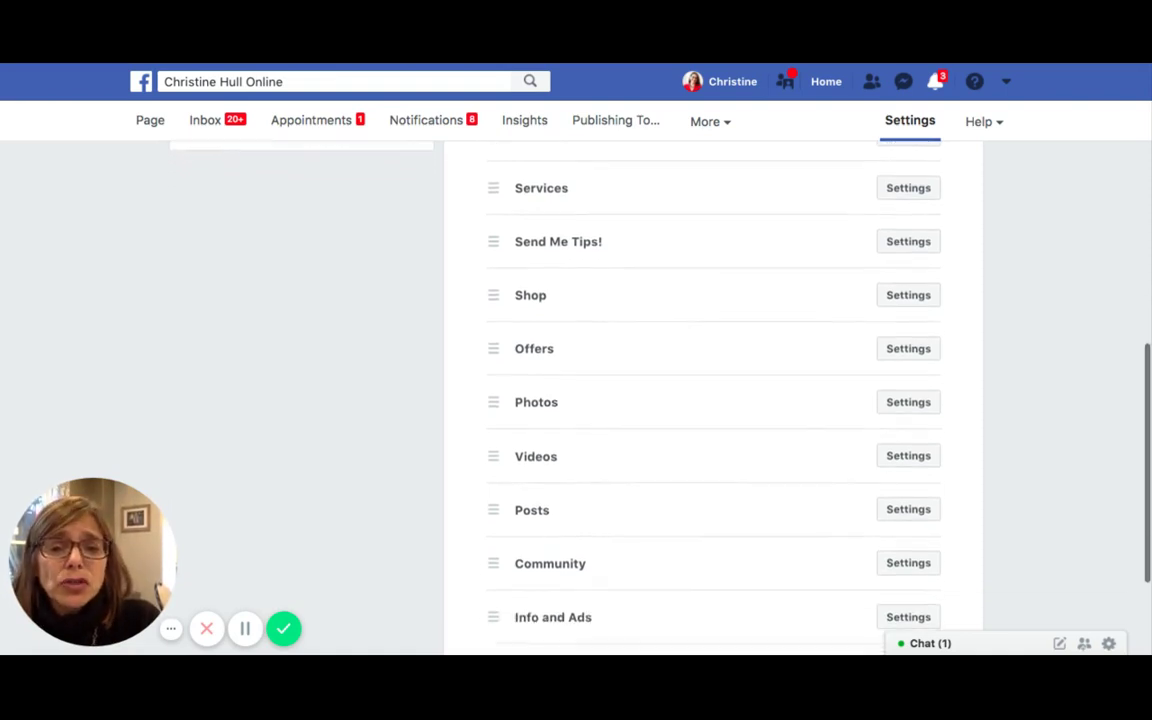
pyautogui.scroll(-1, 712, 390)
pyautogui.scroll(-2, 691, 260)
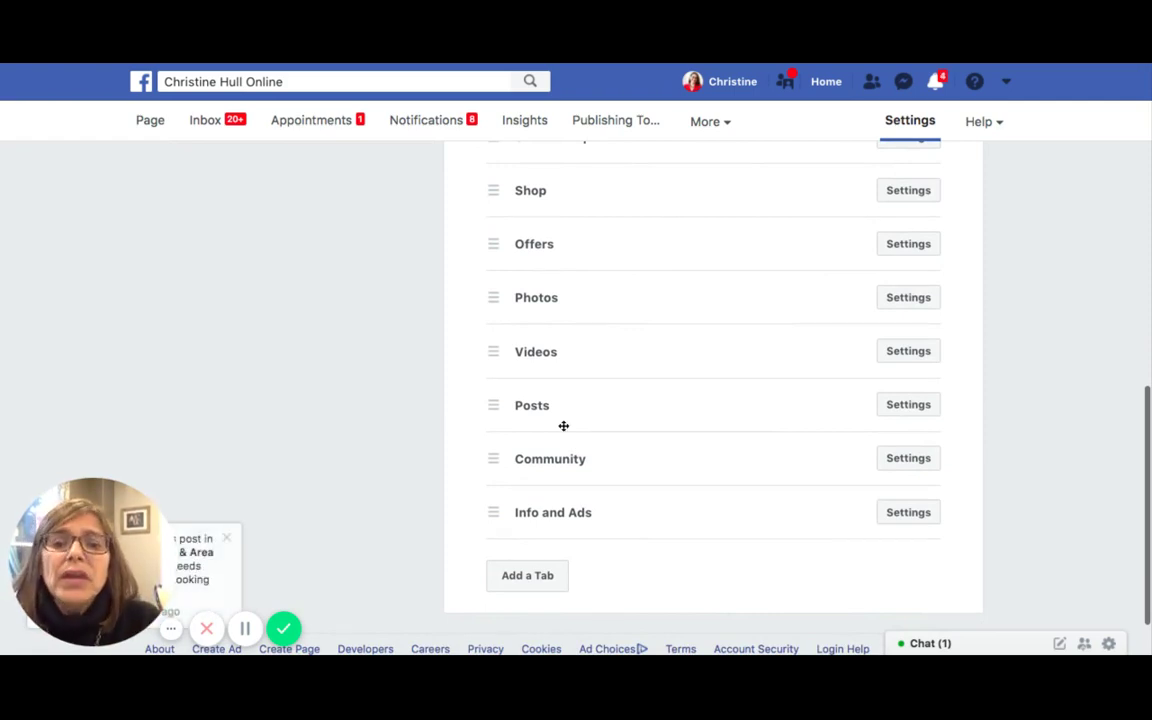
# Add the Groups tab to the page and close the list of available tabs
pyautogui.click(528, 578)
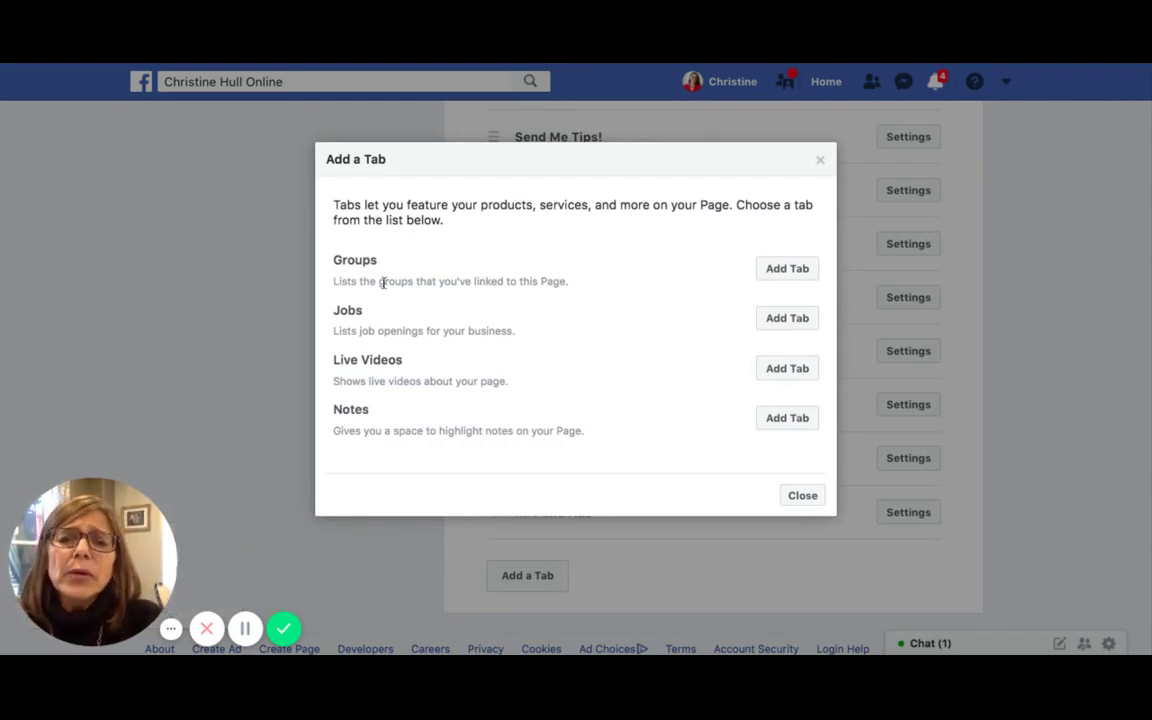
pyautogui.click(780, 270)
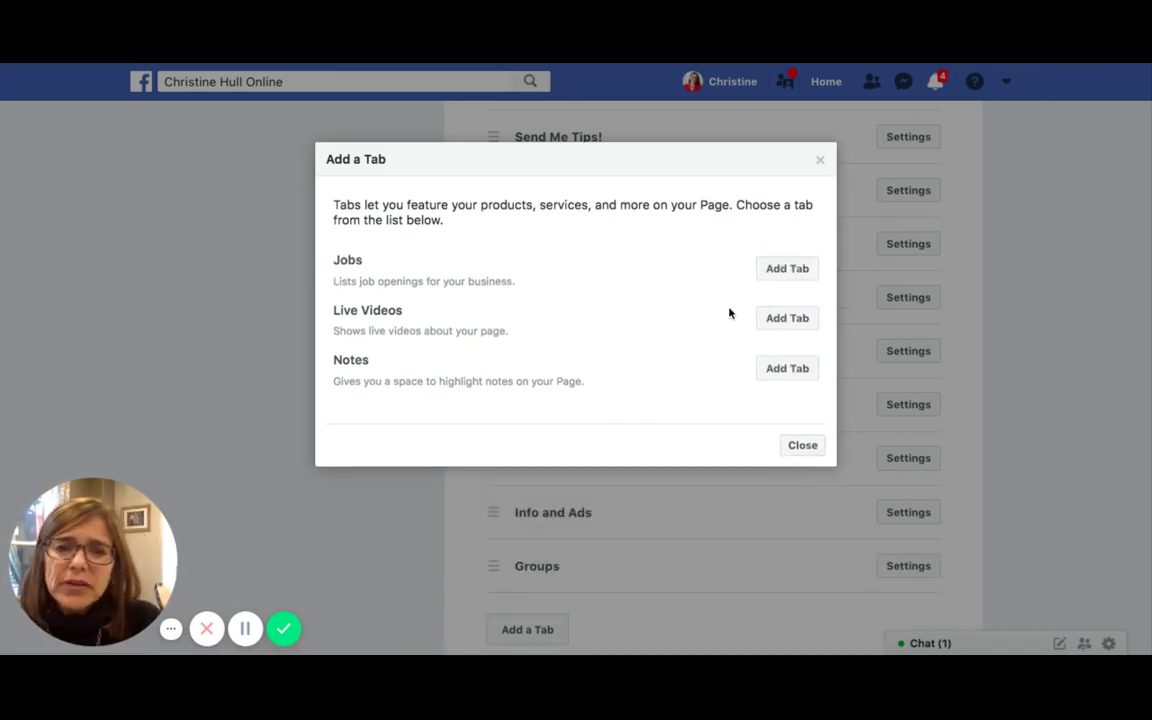
pyautogui.click(803, 446)
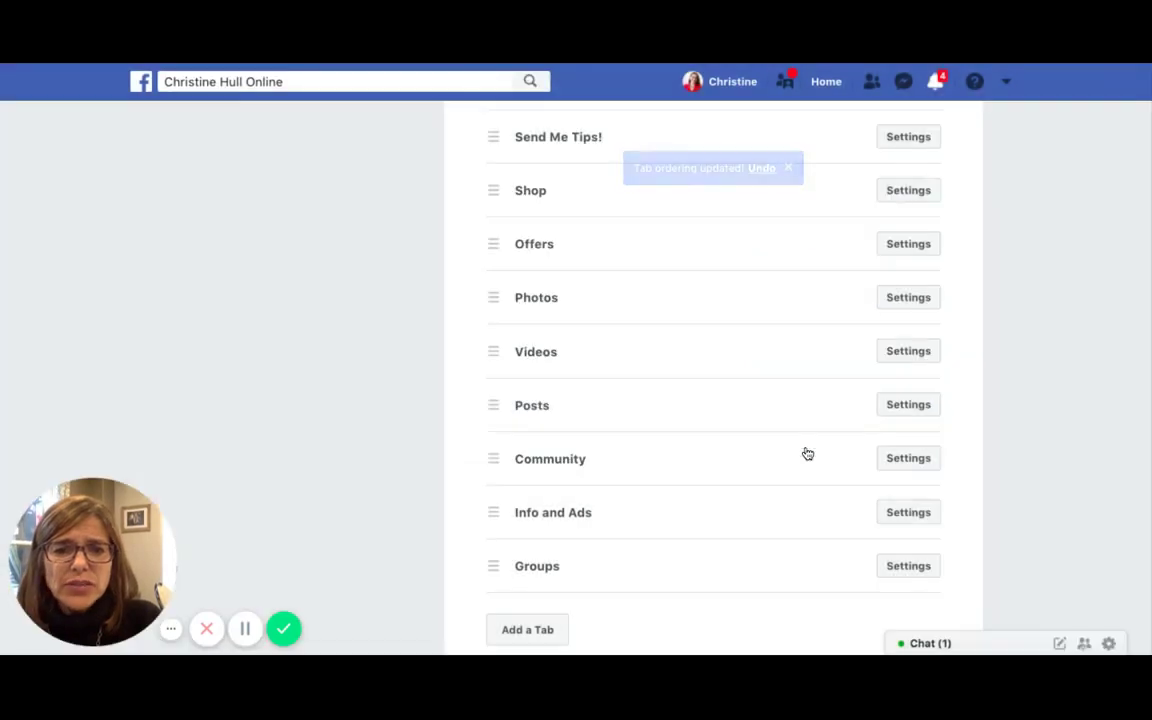
# Move the Groups tab up the tab list so it sits between Offers and Photos
pyautogui.scroll(-1, 738, 477)
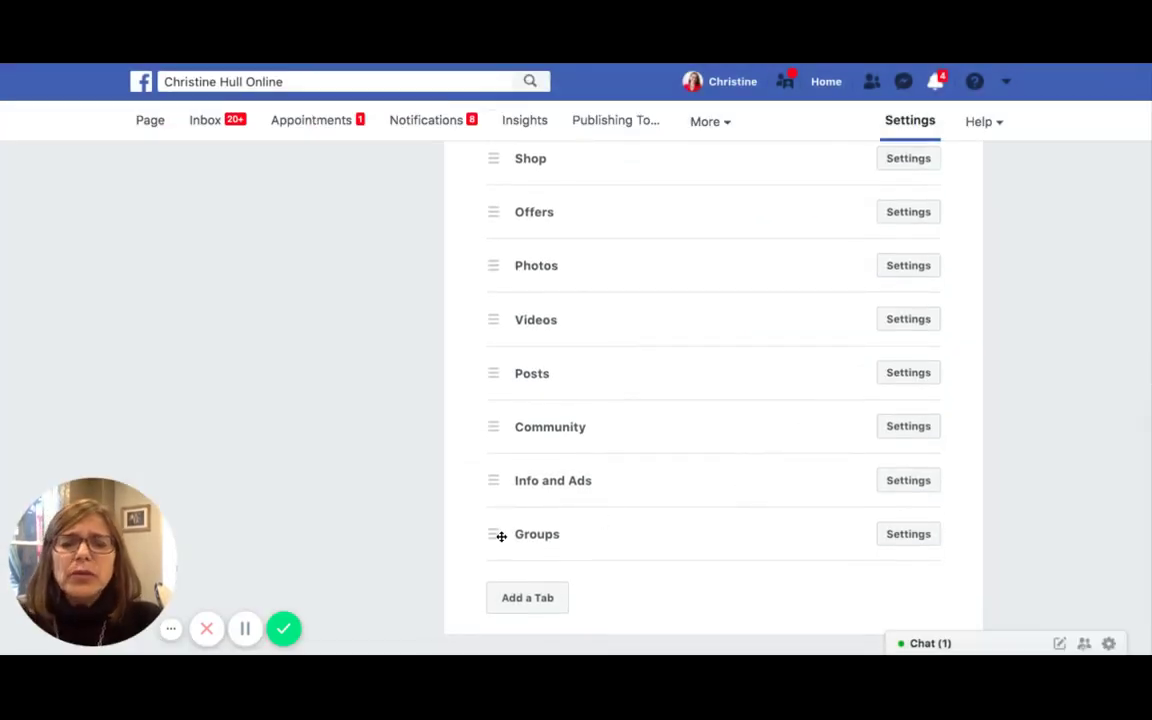
pyautogui.scroll(3, 707, 465)
pyautogui.scroll(-2, 706, 467)
pyautogui.moveTo(496, 564); pyautogui.dragTo(505, 296)
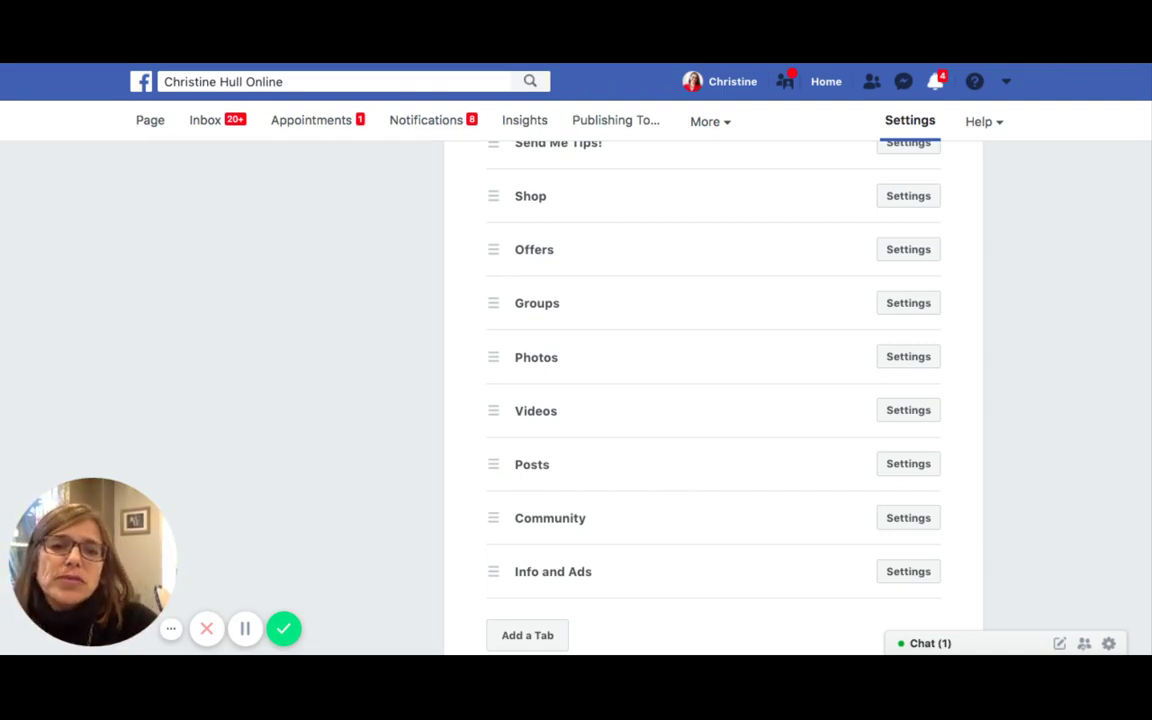
# Check the page's tab order above and below the repositioned Groups tab
pyautogui.scroll(2, 712, 400)
pyautogui.scroll(-1, 712, 400)
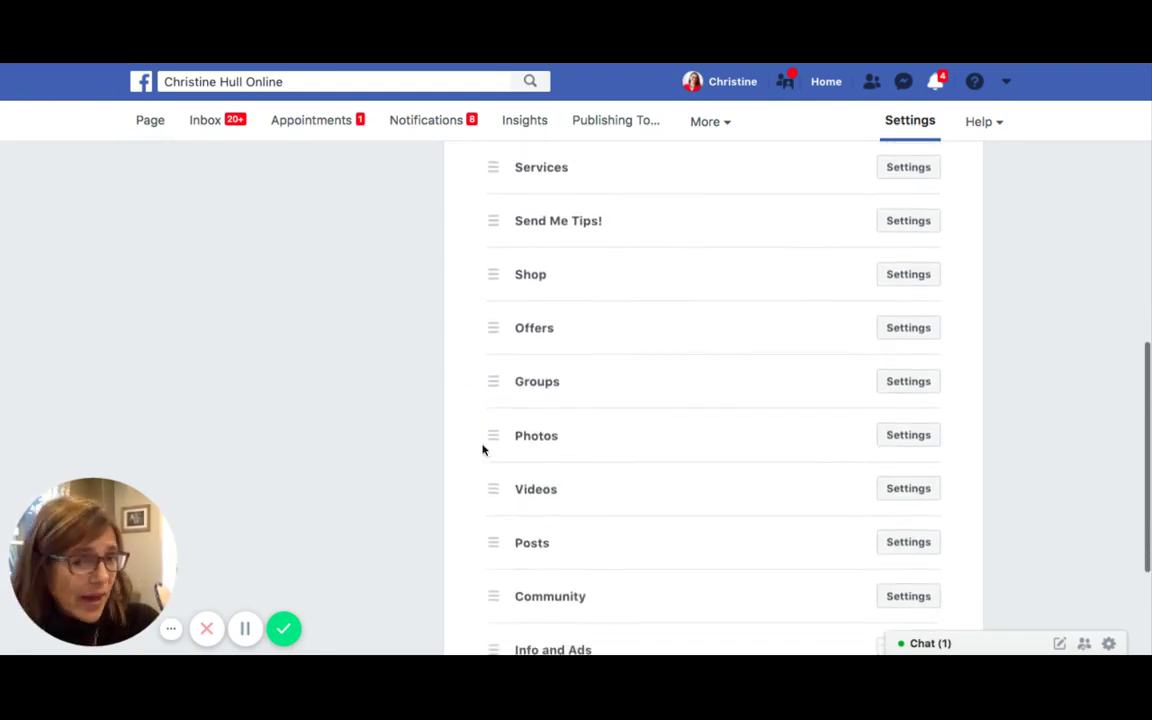
pyautogui.scroll(-1, 617, 378)
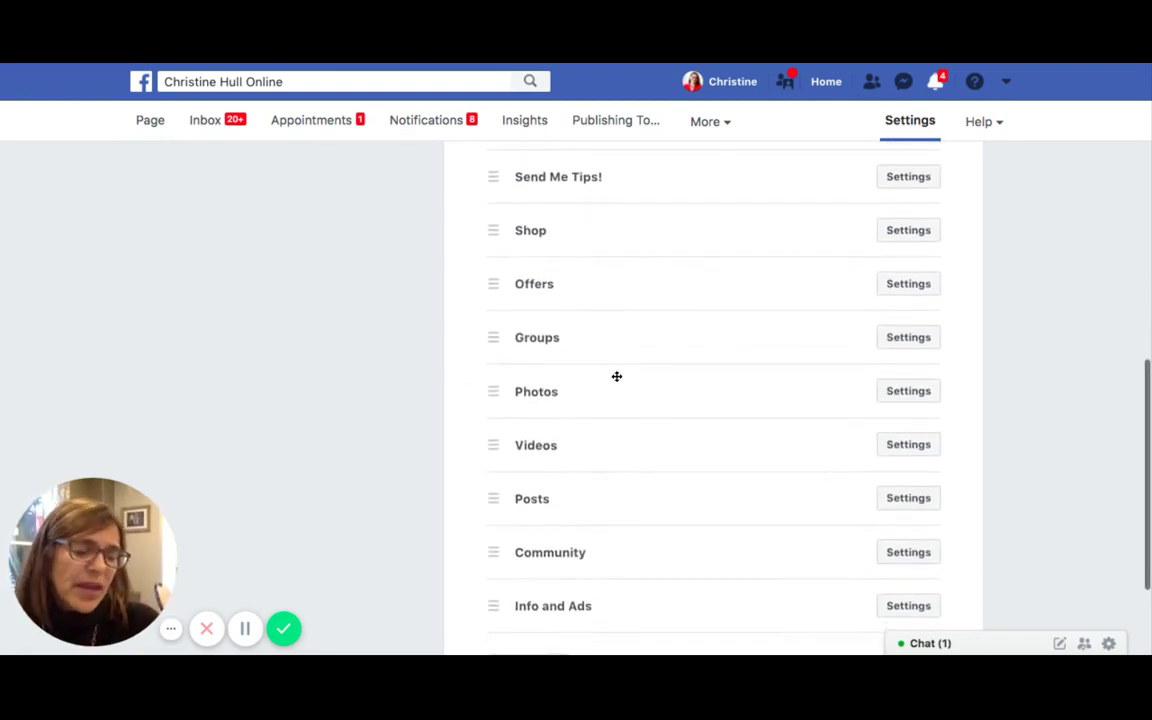
pyautogui.scroll(2, 617, 376)
pyautogui.scroll(2, 617, 376)
pyautogui.scroll(-3, 617, 376)
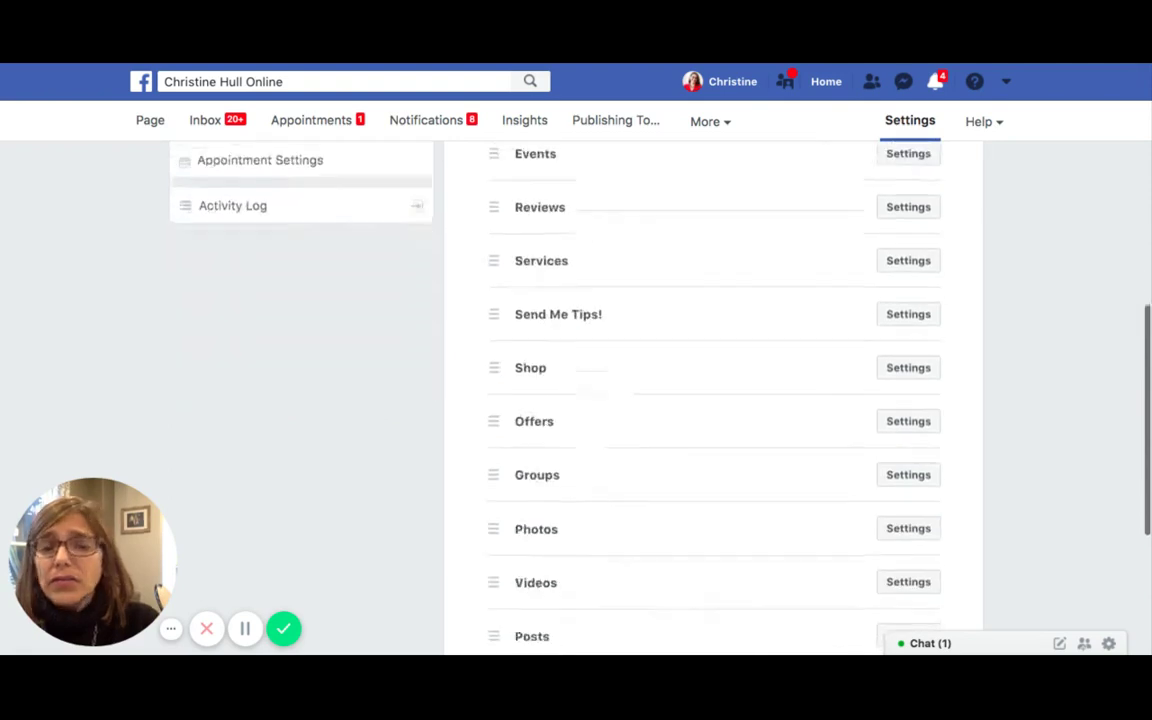
# Recheck the tab order in the Templates and Tabs settings and return to the business page
pyautogui.scroll(-3, 617, 376)
pyautogui.scroll(3, 617, 376)
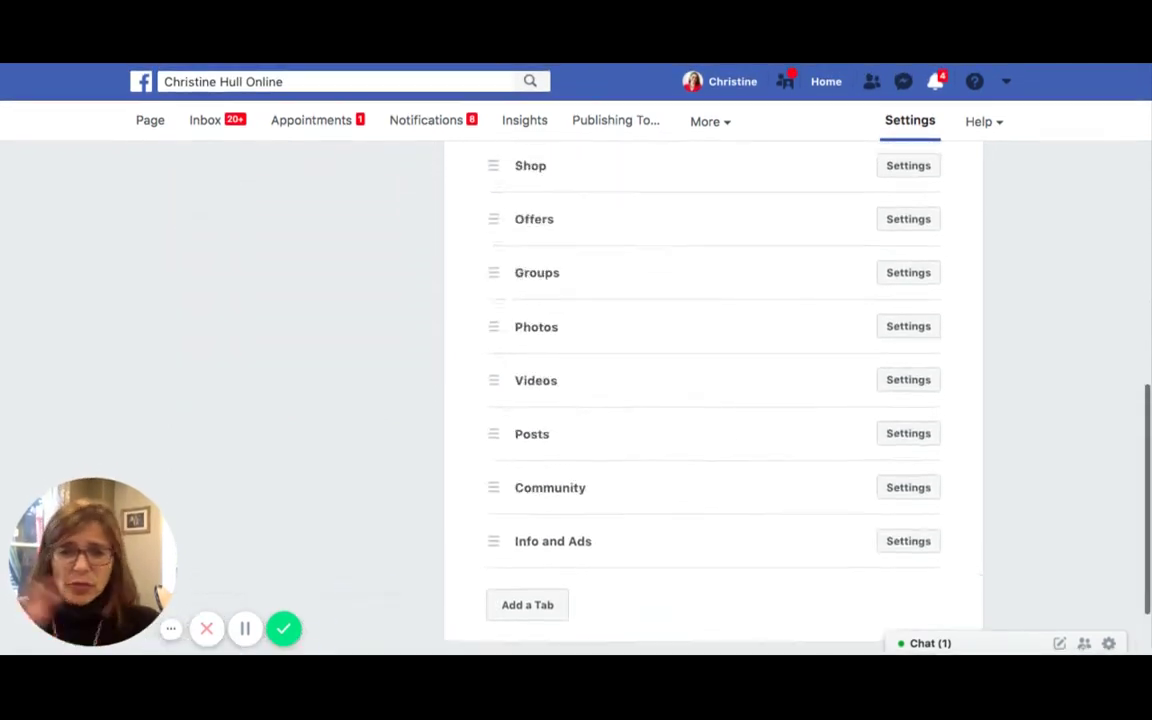
pyautogui.scroll(8, 600, 376)
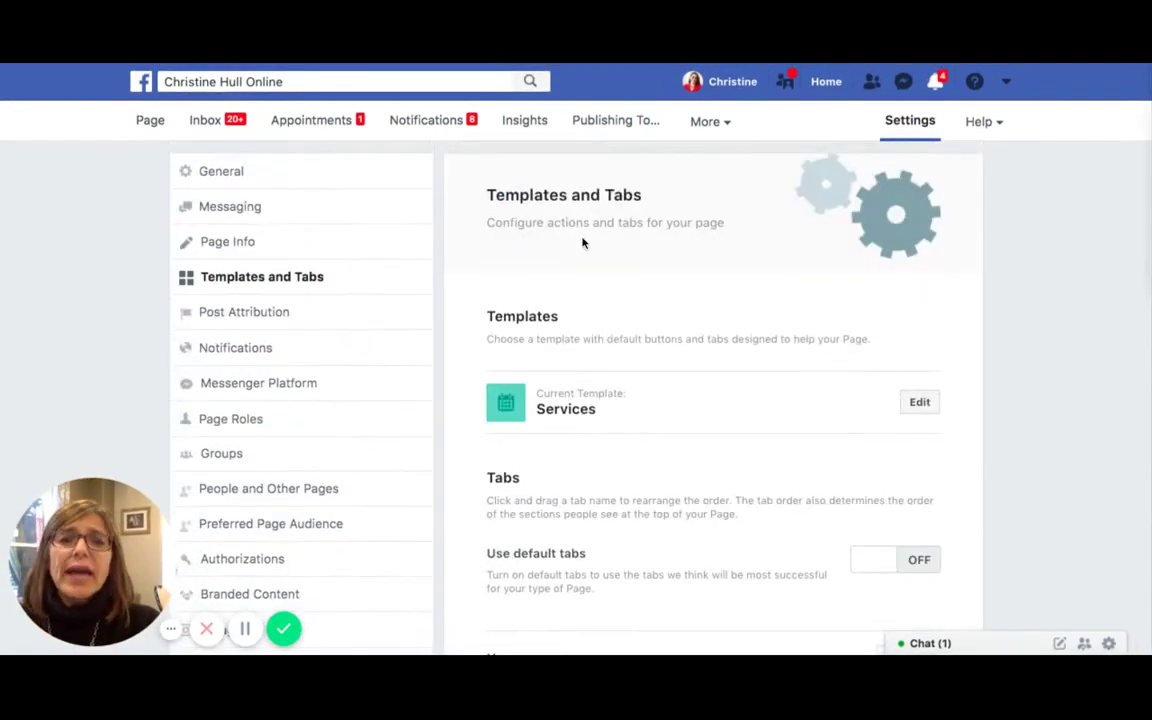
pyautogui.click(150, 121)
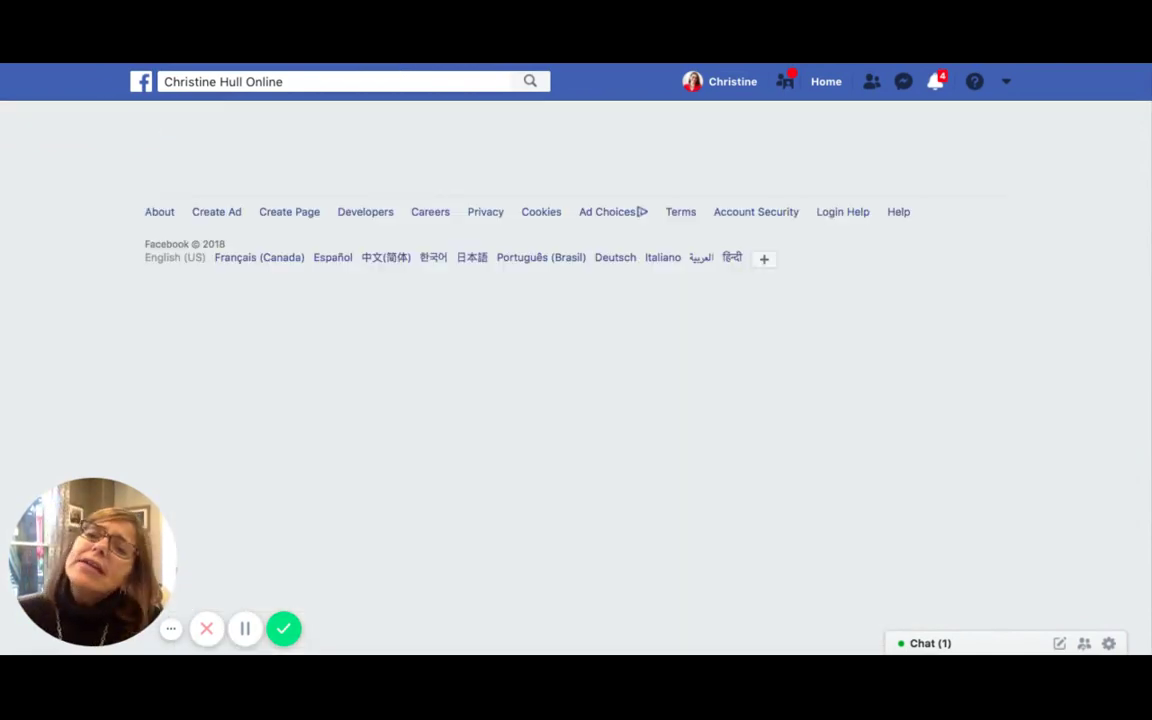
# Examine the tab list on the business page from Home through Info and Ads, including where Groups sits
pyautogui.scroll(-2, 268, 272)
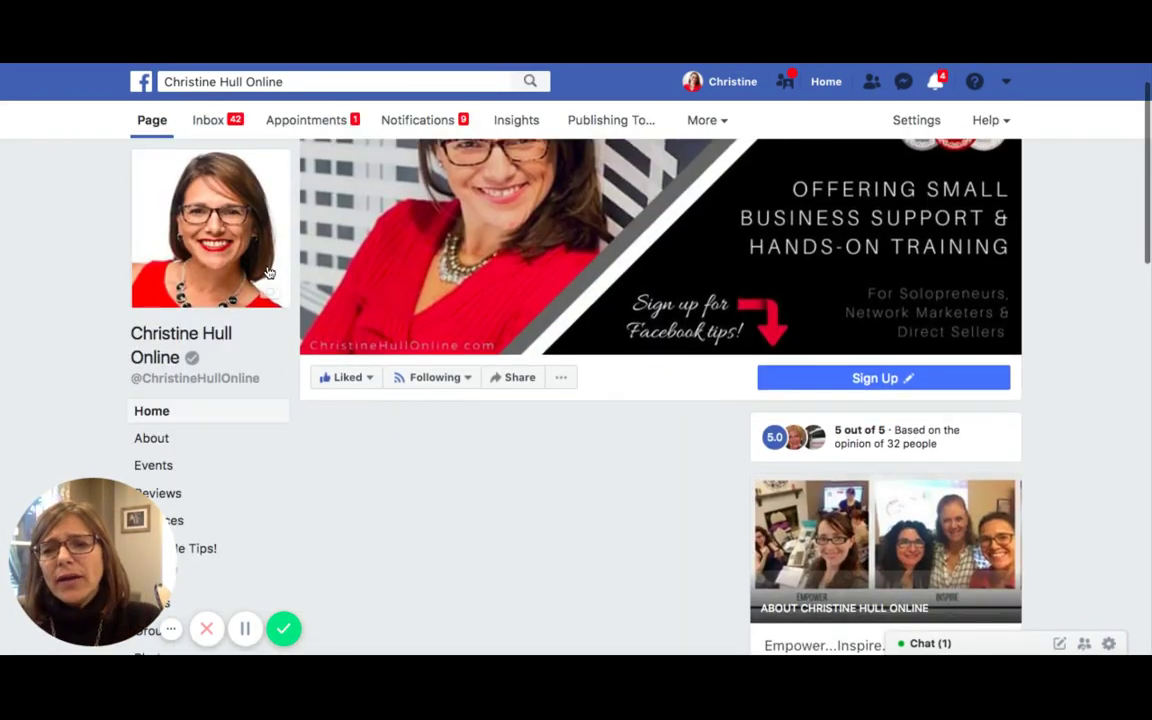
pyautogui.scroll(-3, 223, 320)
pyautogui.scroll(-1, 223, 320)
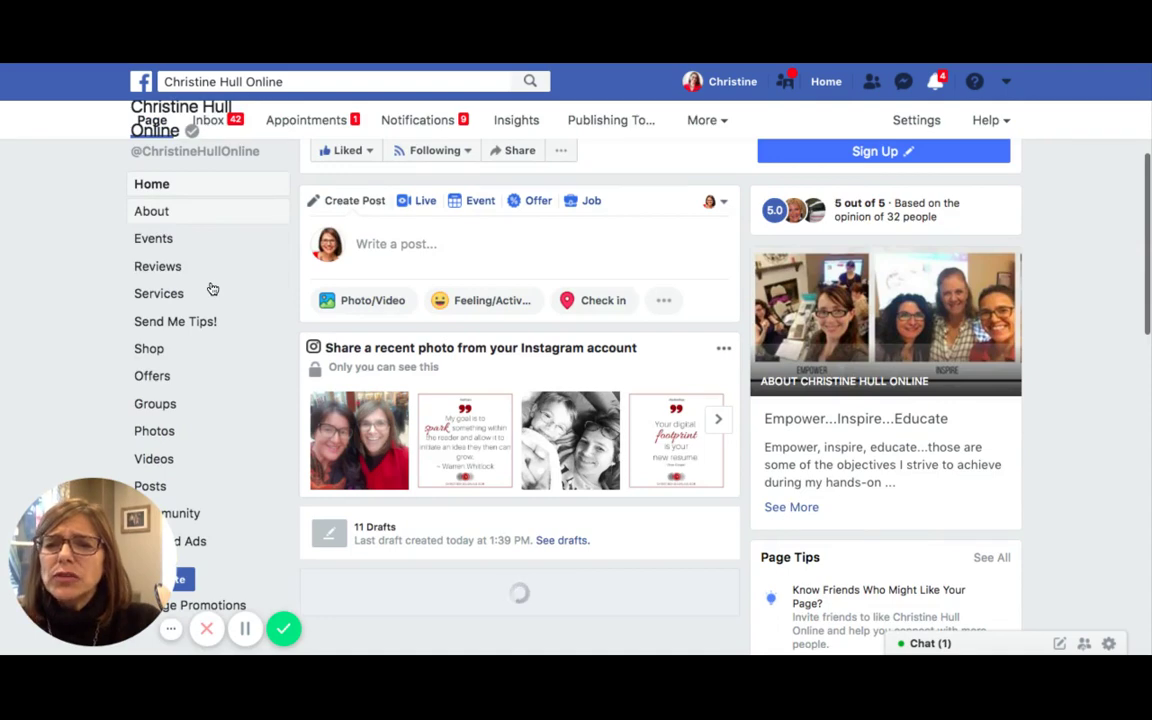
pyautogui.scroll(-2, 212, 289)
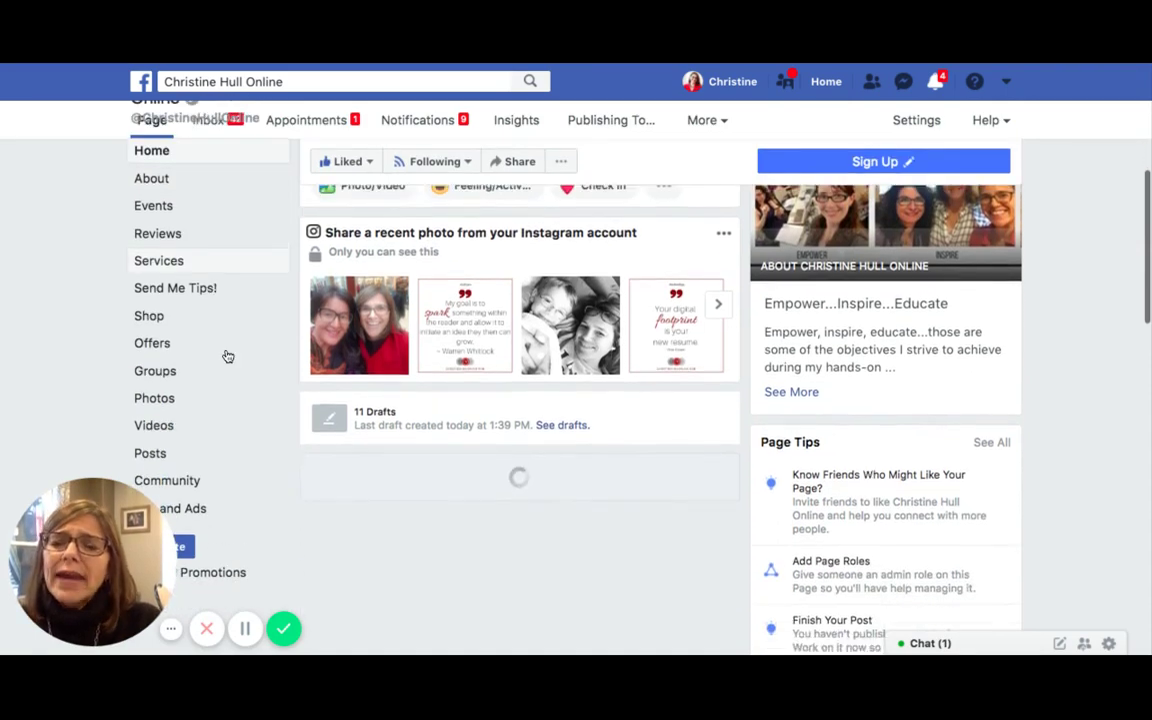
pyautogui.scroll(-1, 228, 356)
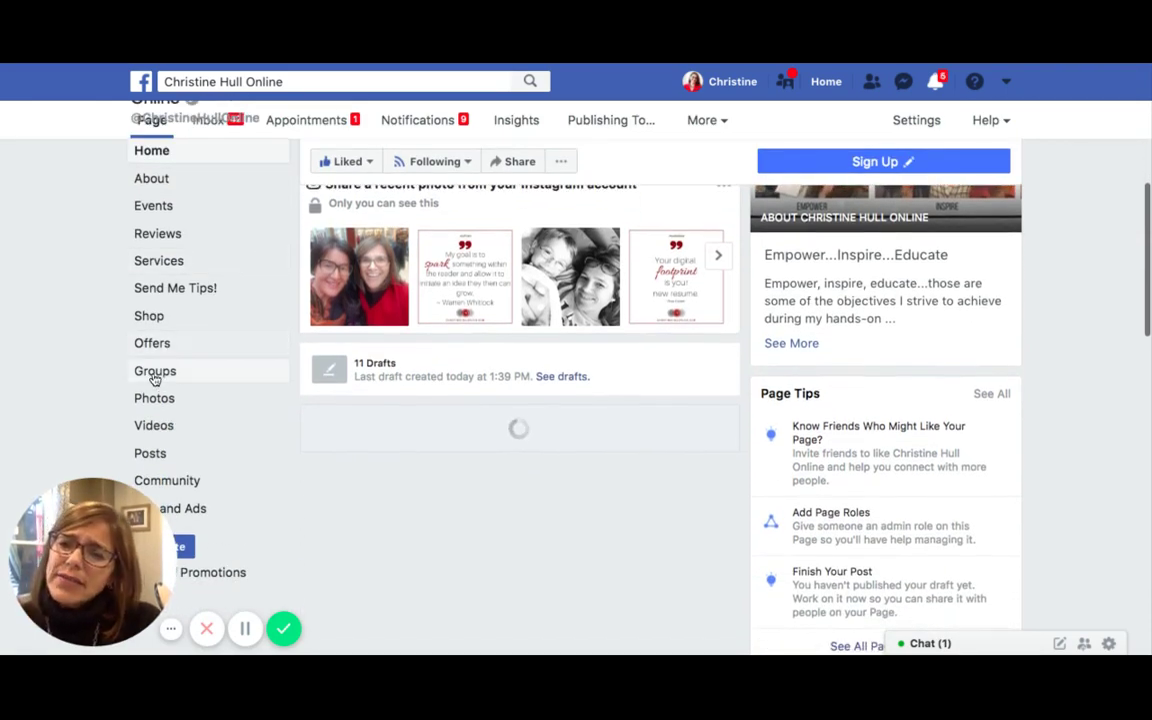
pyautogui.scroll(4, 199, 358)
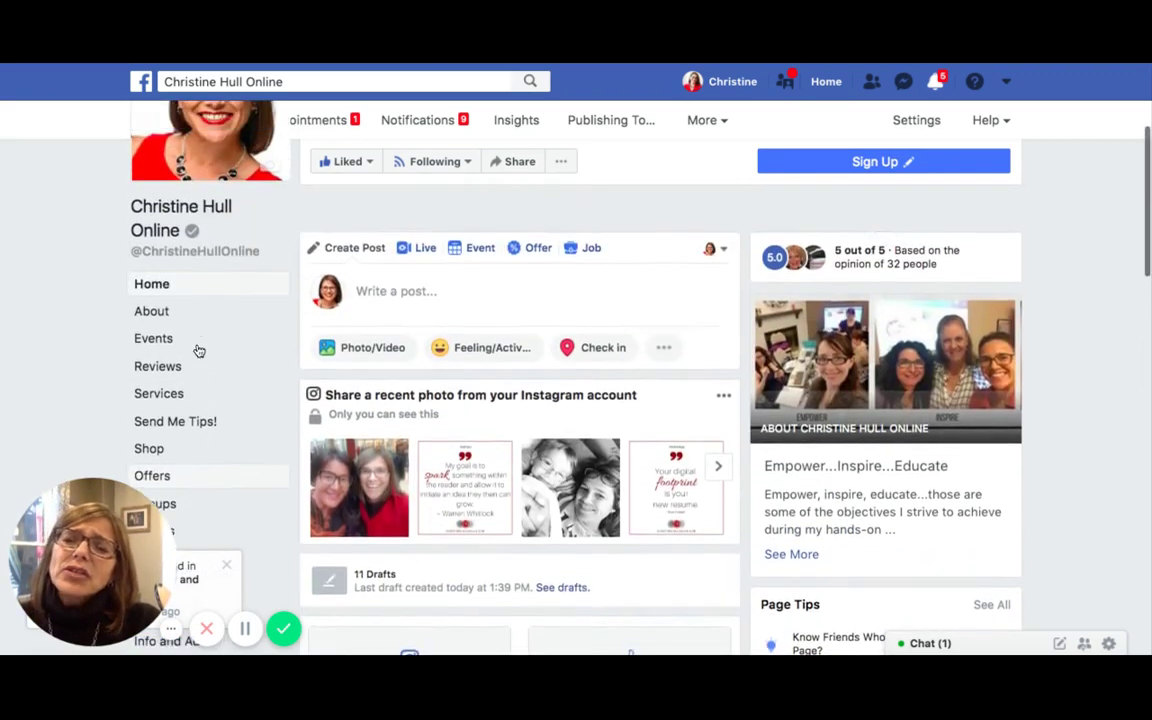
pyautogui.scroll(5, 199, 350)
pyautogui.scroll(-5, 515, 380)
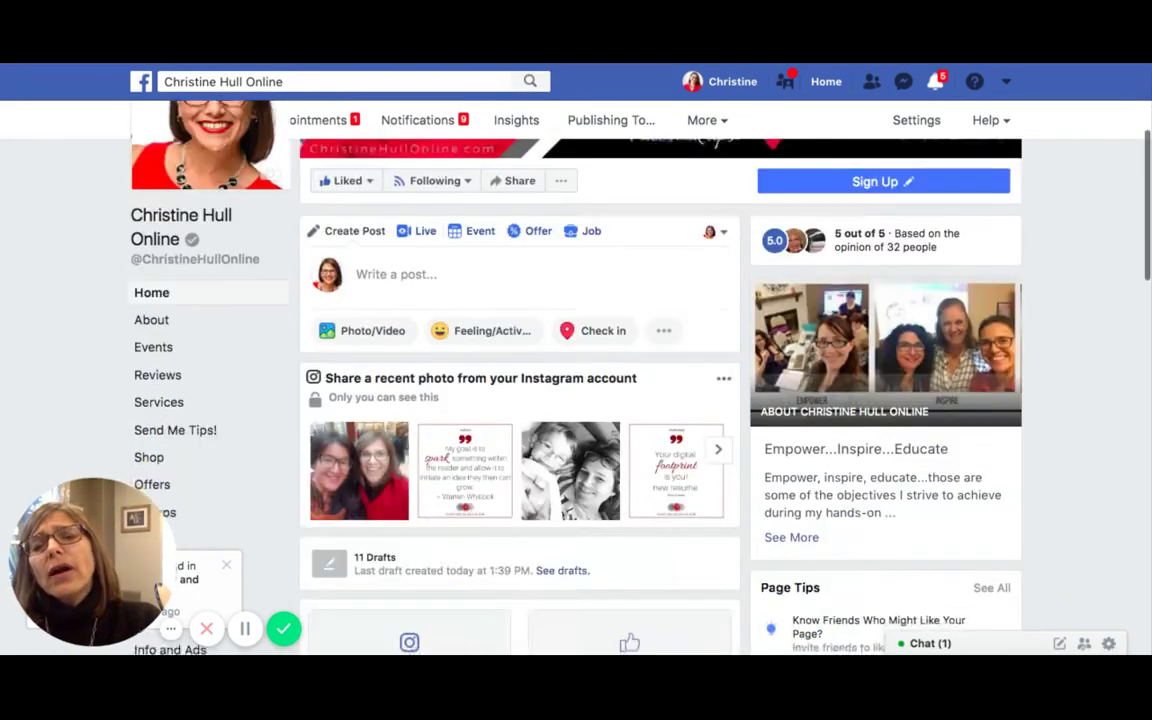
pyautogui.scroll(-5, 213, 303)
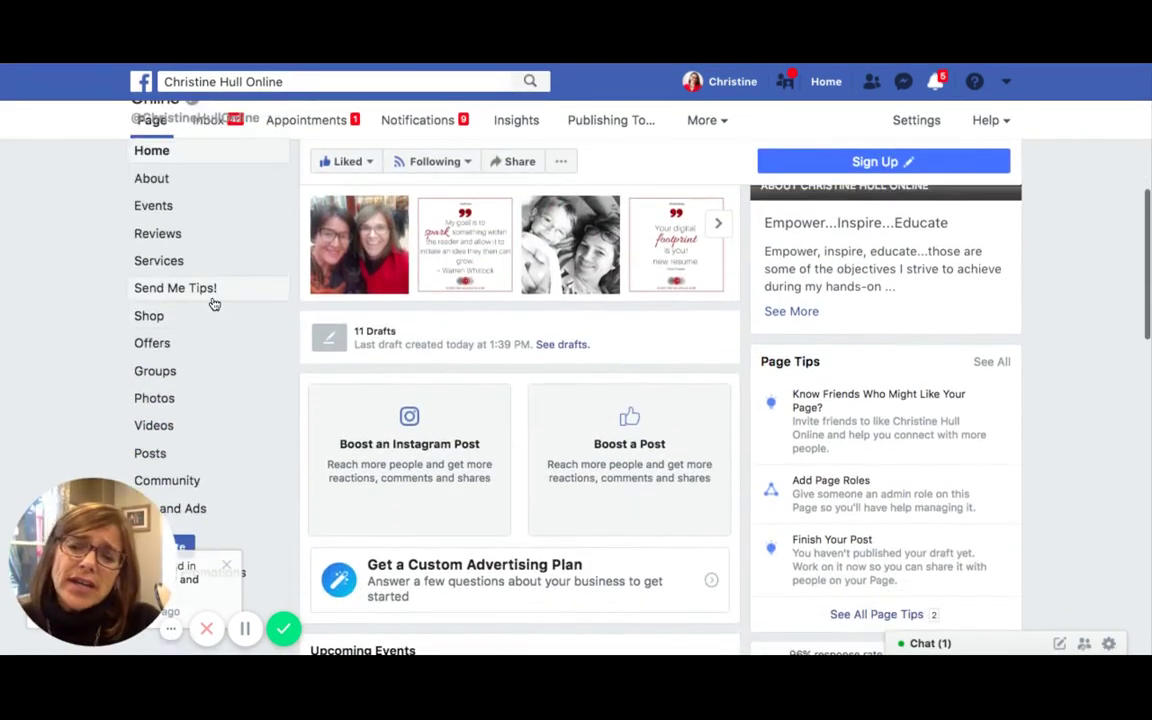
pyautogui.scroll(1, 213, 303)
pyautogui.scroll(-1, 213, 303)
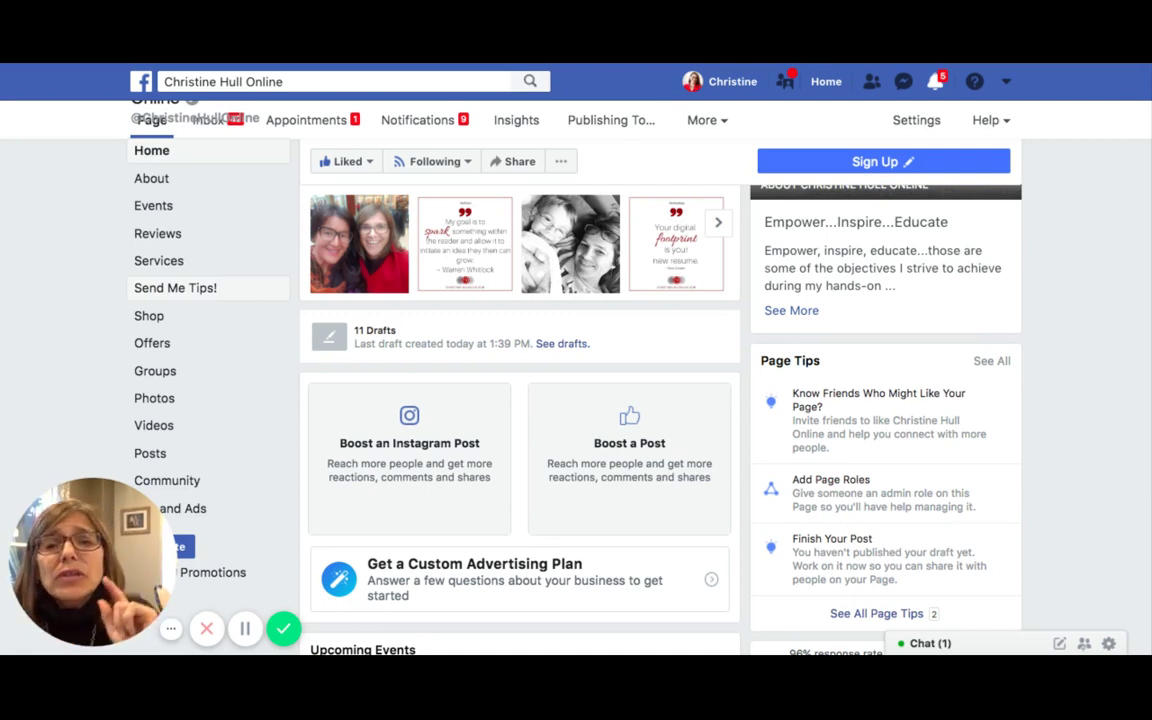
pyautogui.scroll(-1, 653, 400)
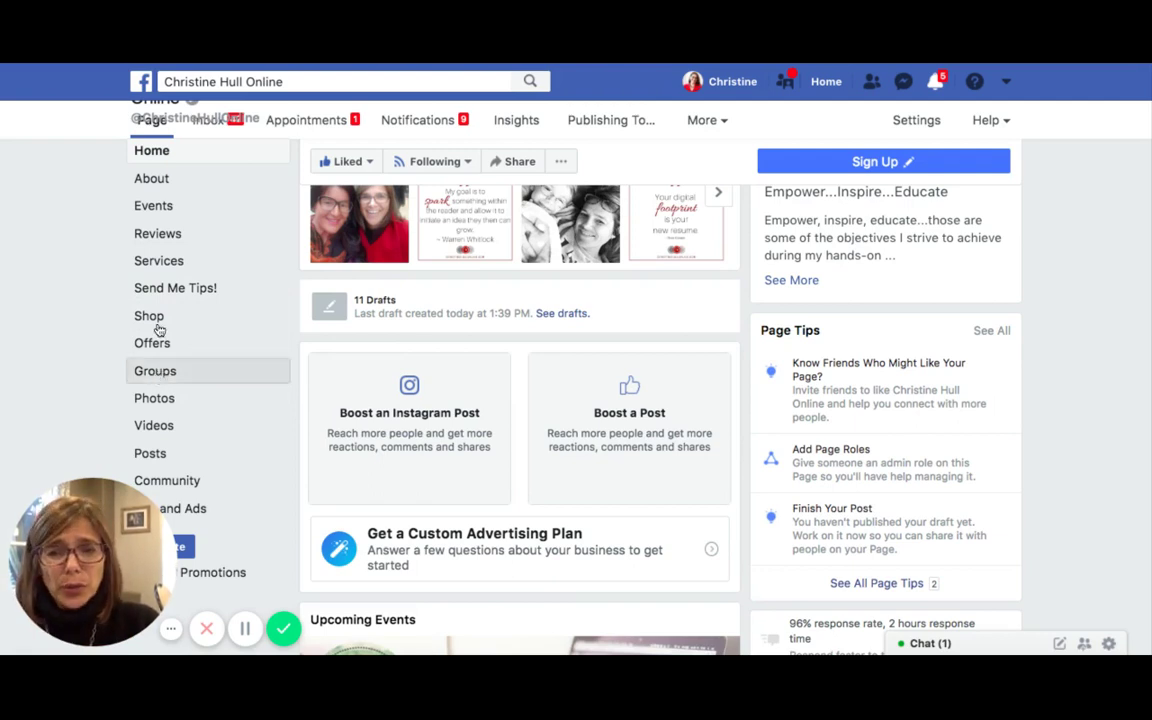
# Open the page's Groups tab and review the groups already linked to the page
pyautogui.click(159, 376)
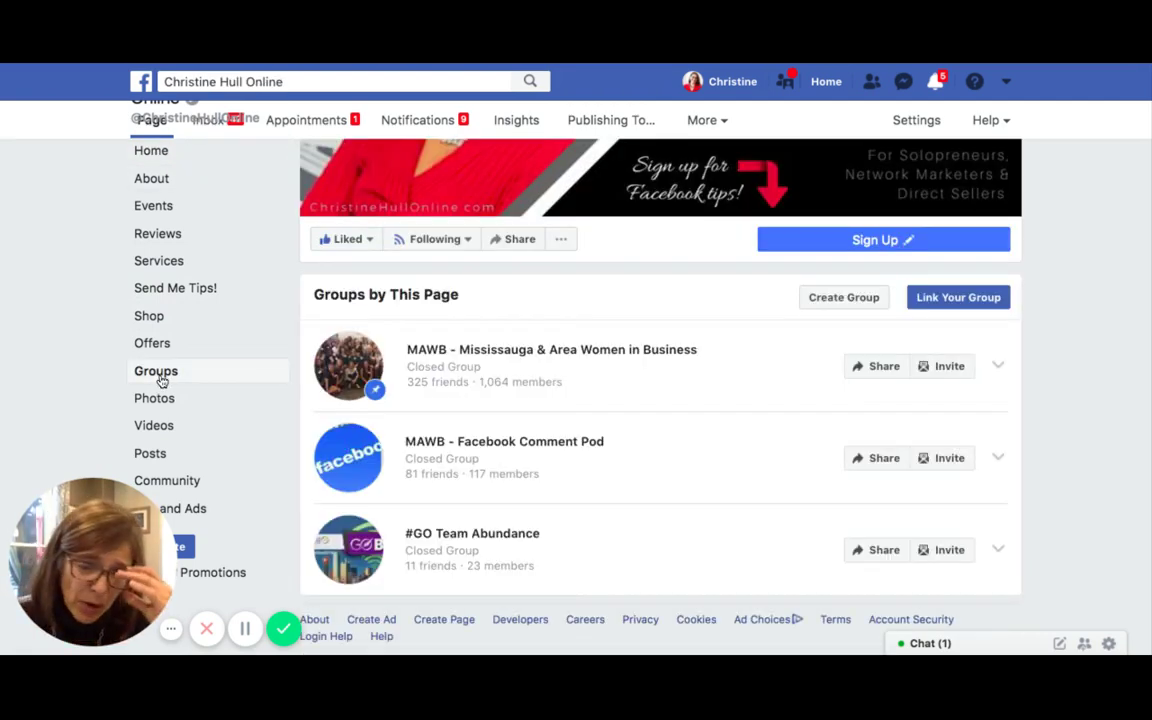
pyautogui.scroll(1, 553, 417)
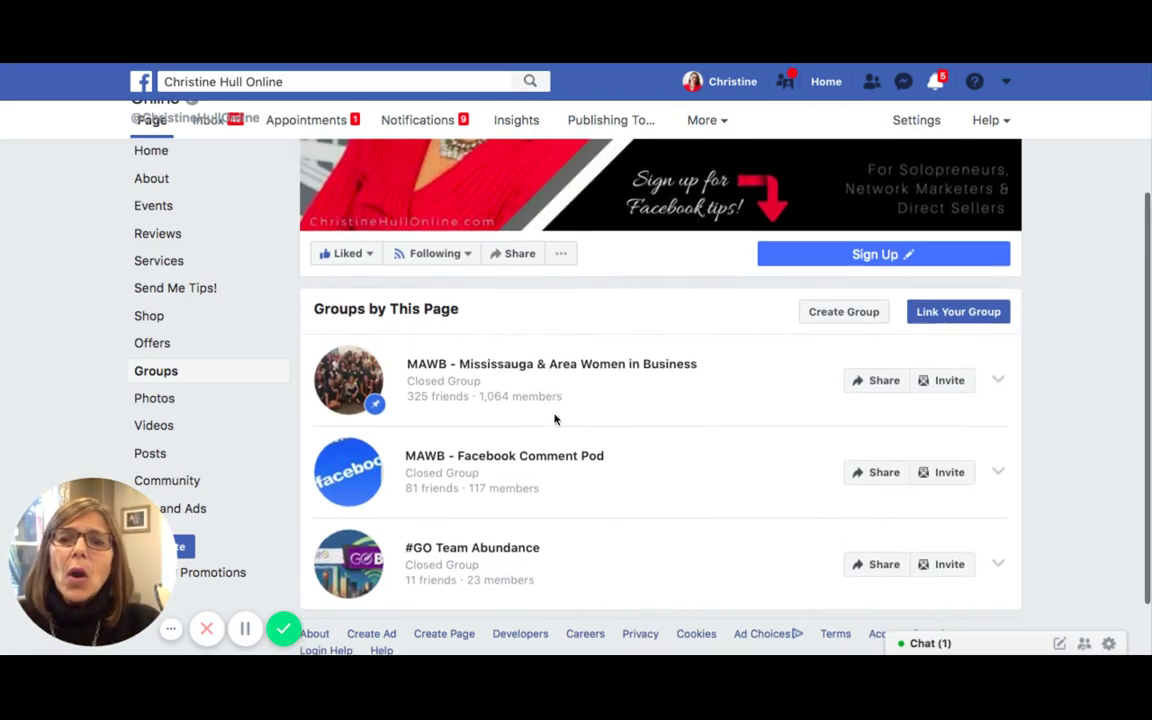
pyautogui.scroll(-2, 555, 419)
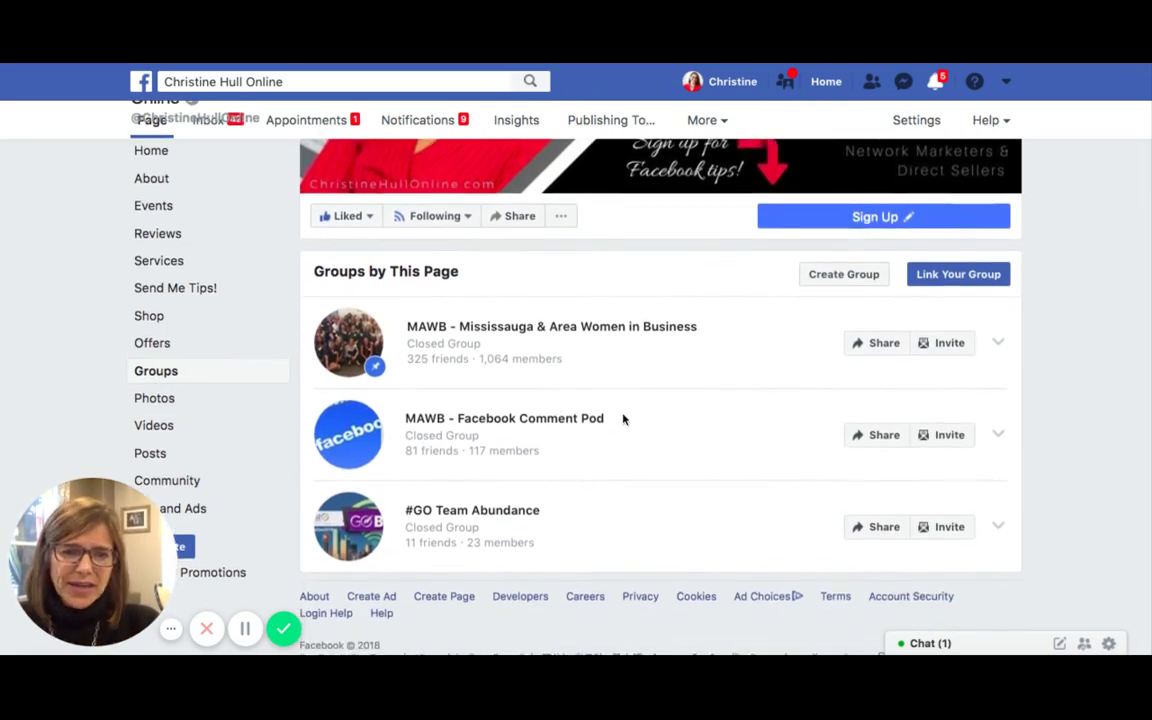
pyautogui.scroll(-3, 622, 419)
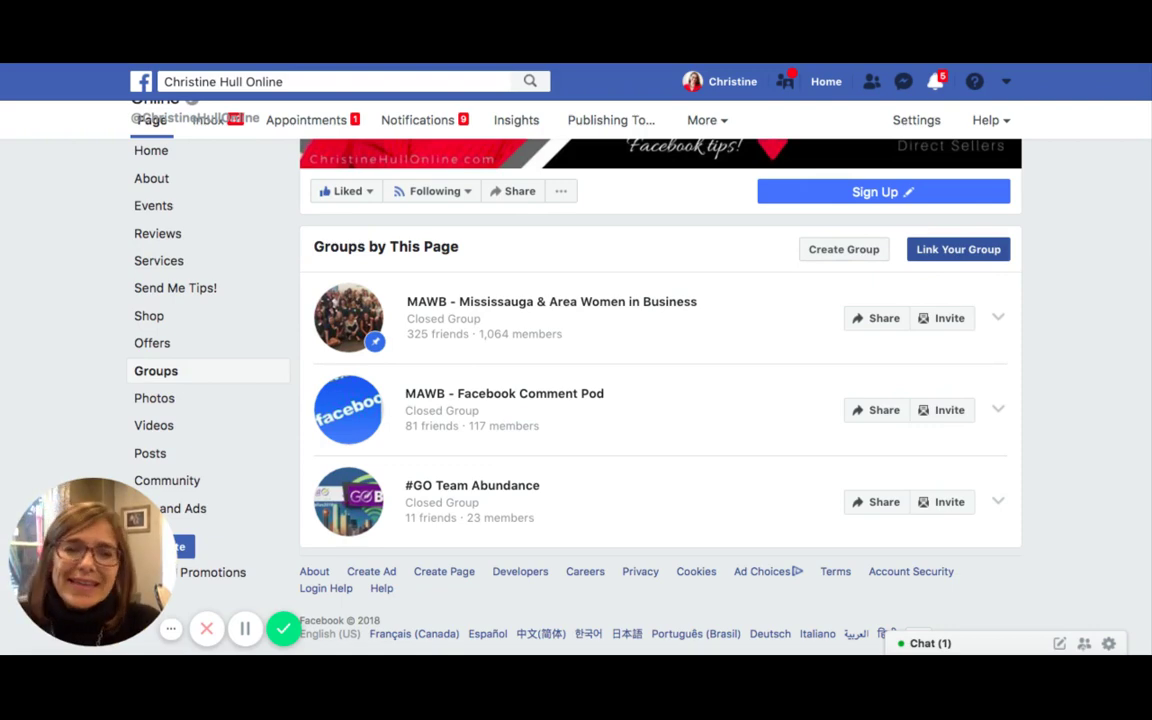
# Open the Link a Group dialog and look through the managed groups available for linking
pyautogui.click(953, 250)
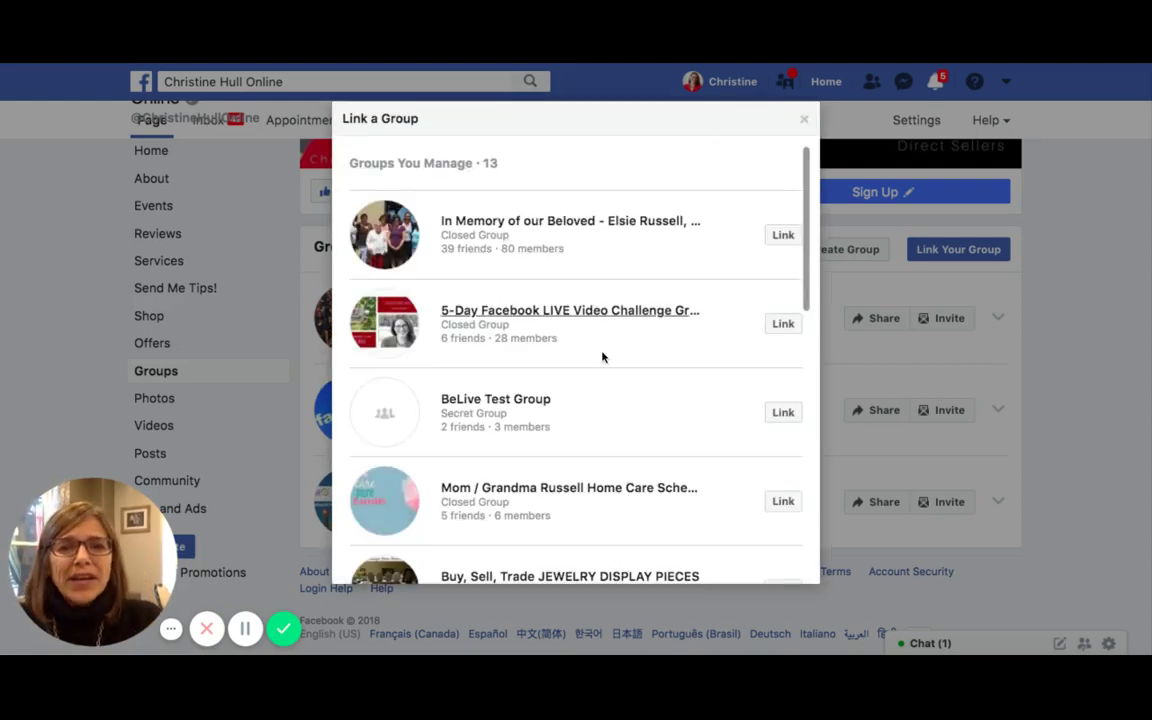
pyautogui.scroll(-1, 584, 349)
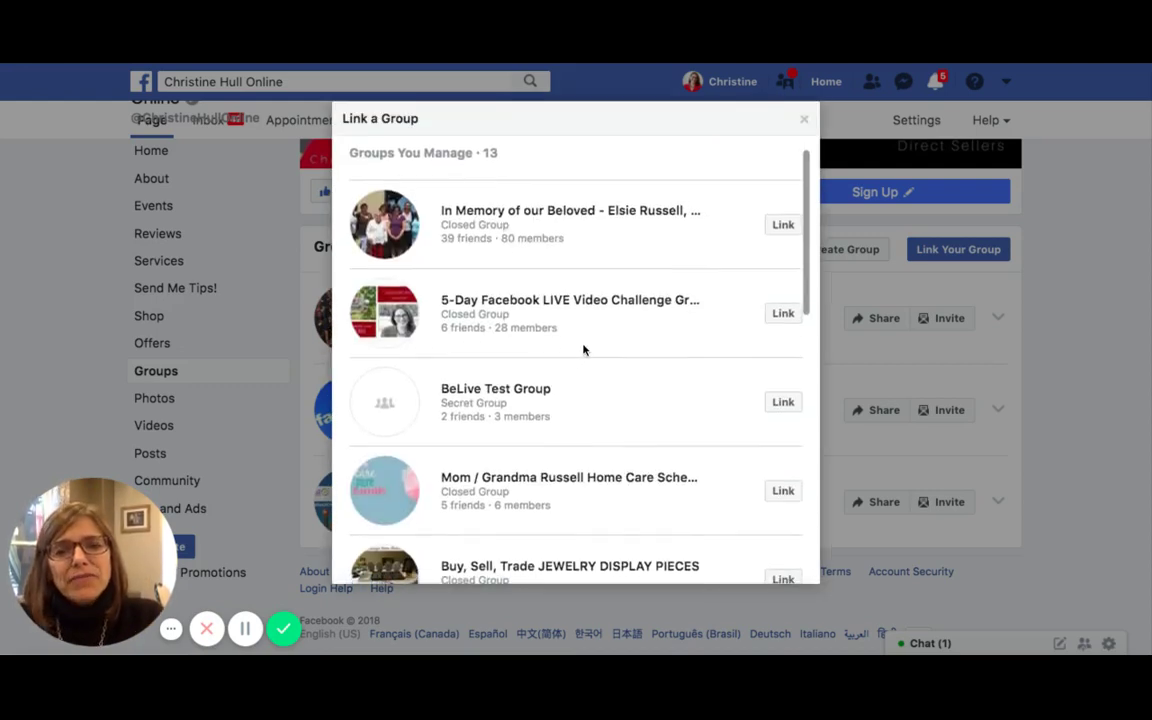
pyautogui.scroll(-5, 584, 349)
pyautogui.scroll(-10, 575, 355)
pyautogui.scroll(-4, 628, 323)
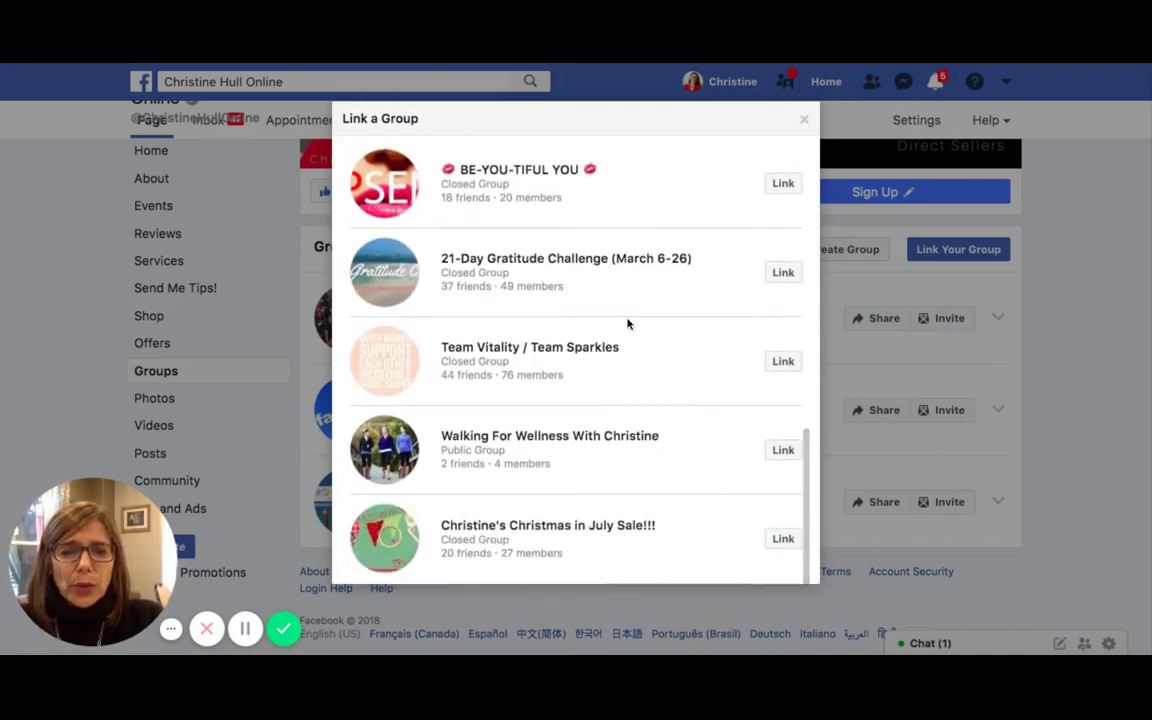
pyautogui.scroll(8, 628, 323)
pyautogui.scroll(11, 575, 360)
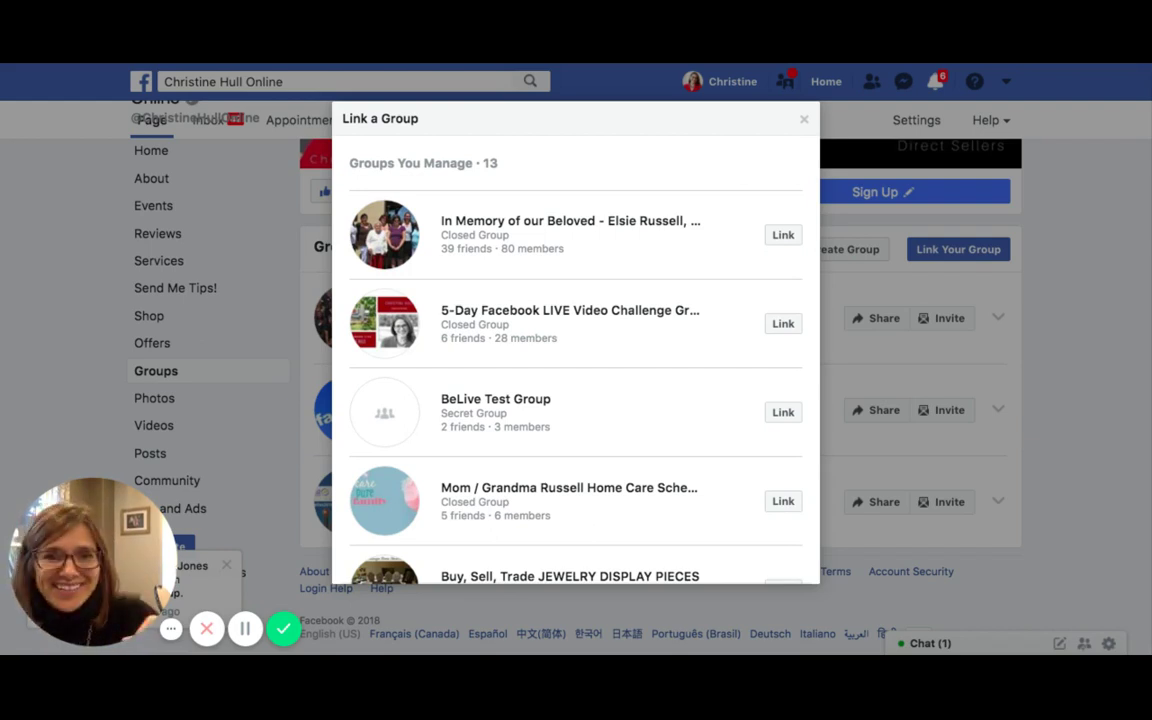
# Link the 21-Day Gratitude Challenge (March 6-26) group to the business page
pyautogui.scroll(-5, 575, 360)
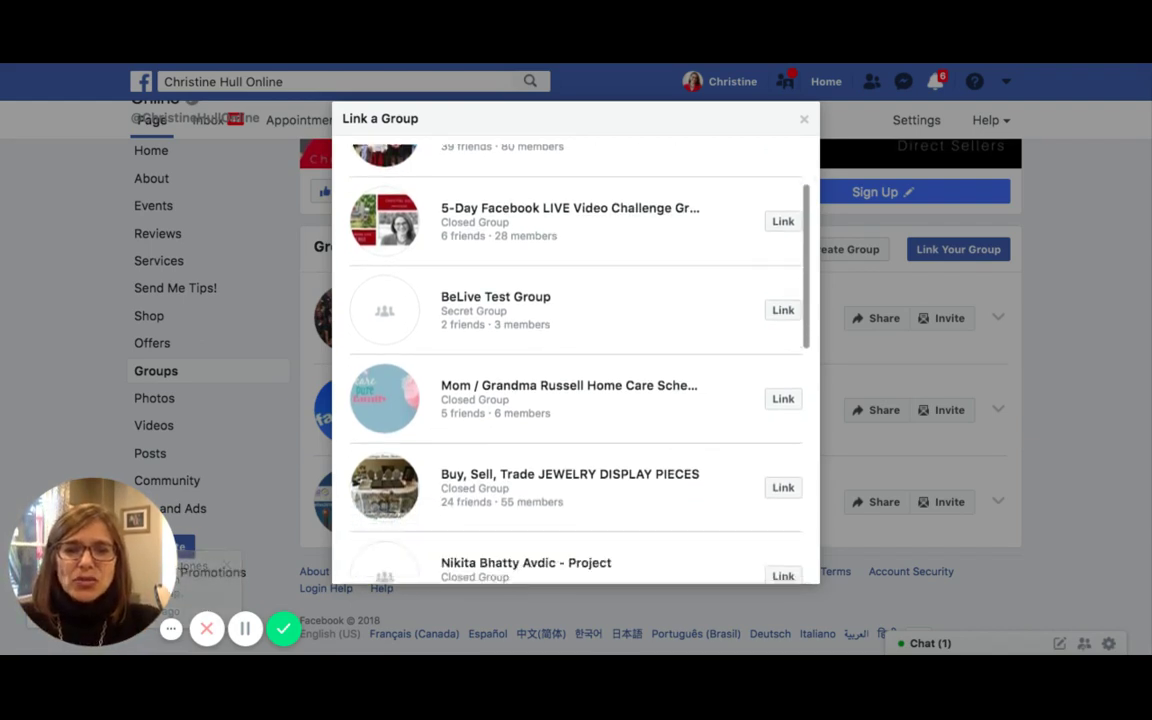
pyautogui.scroll(-6, 575, 360)
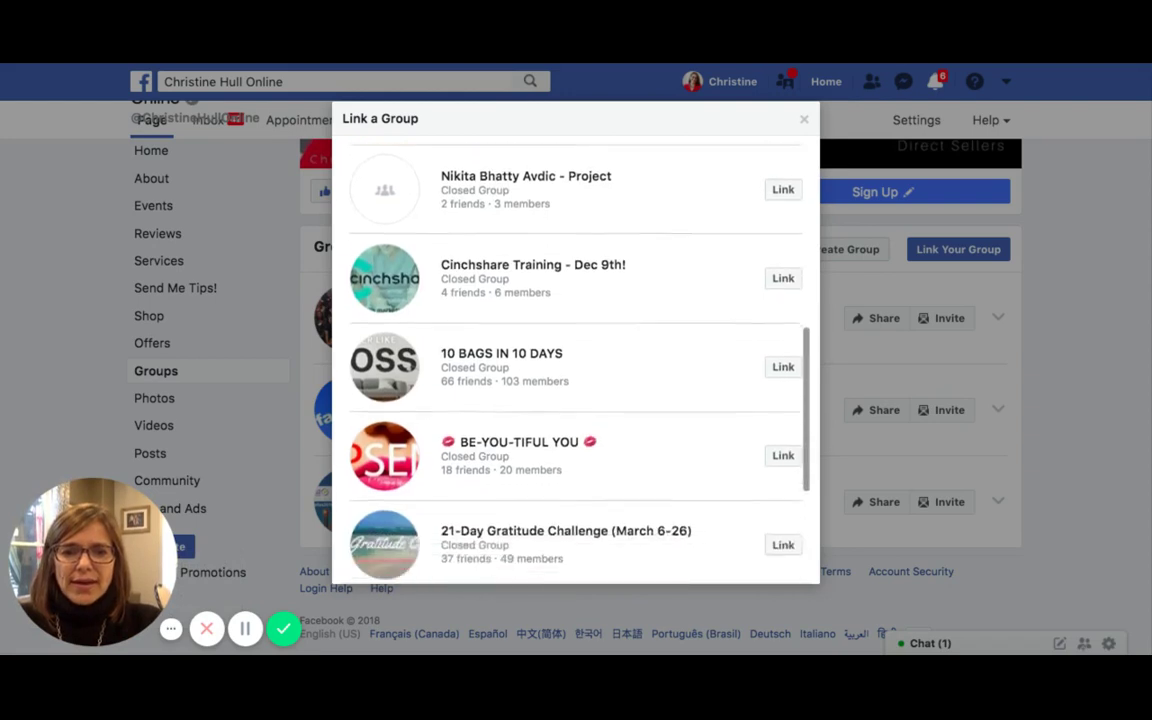
pyautogui.scroll(-1, 569, 350)
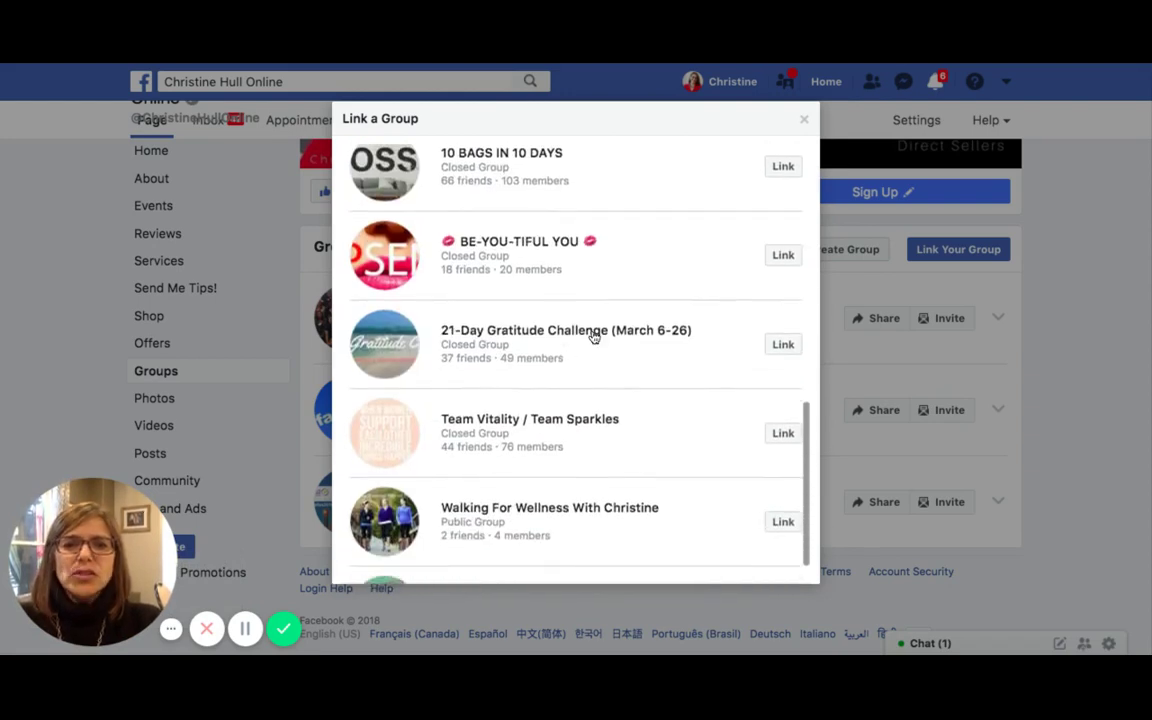
pyautogui.click(783, 345)
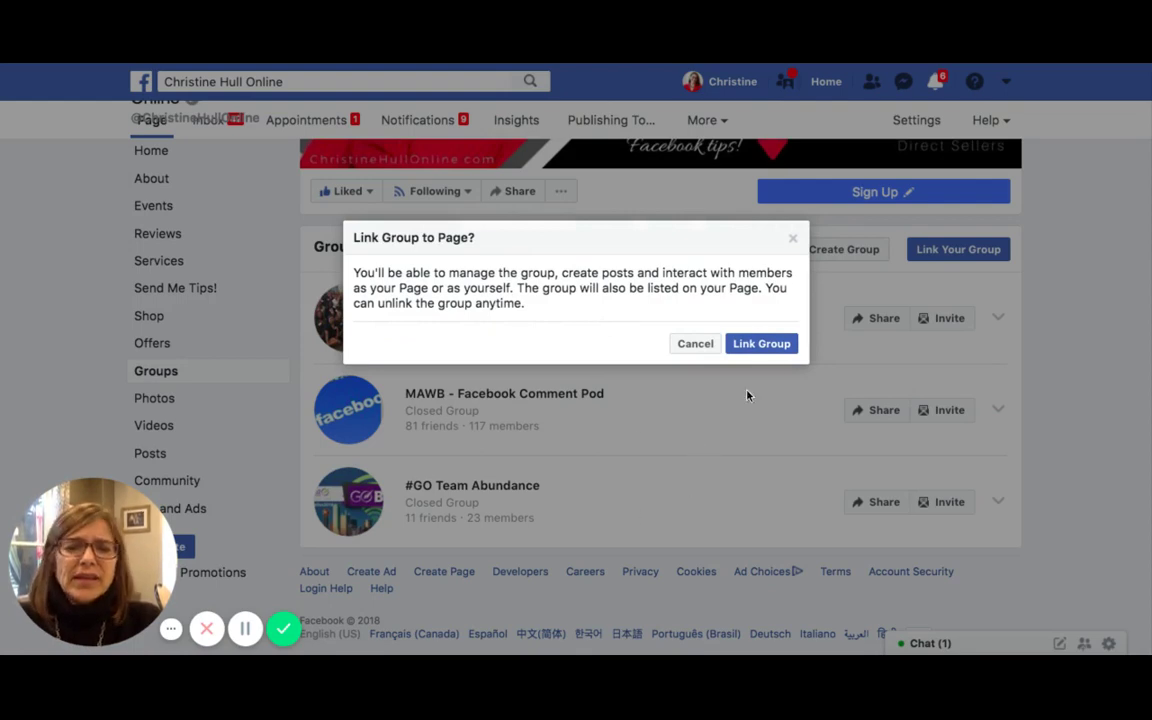
pyautogui.click(770, 346)
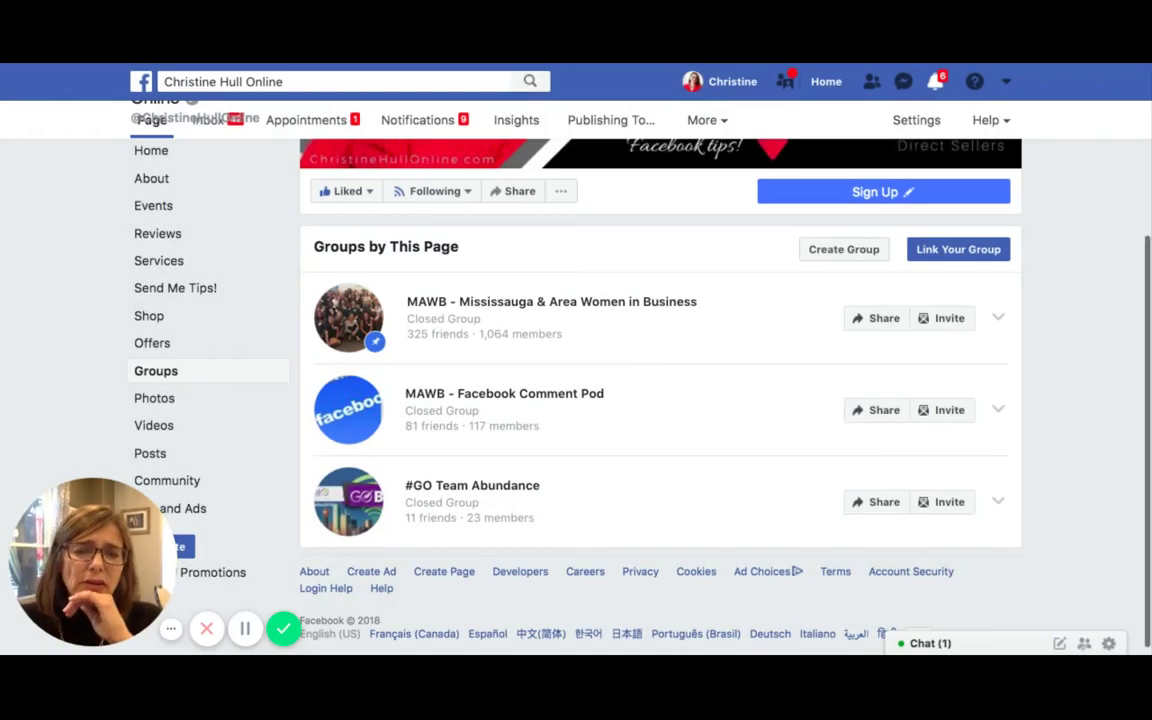
pyautogui.scroll(-1, 660, 400)
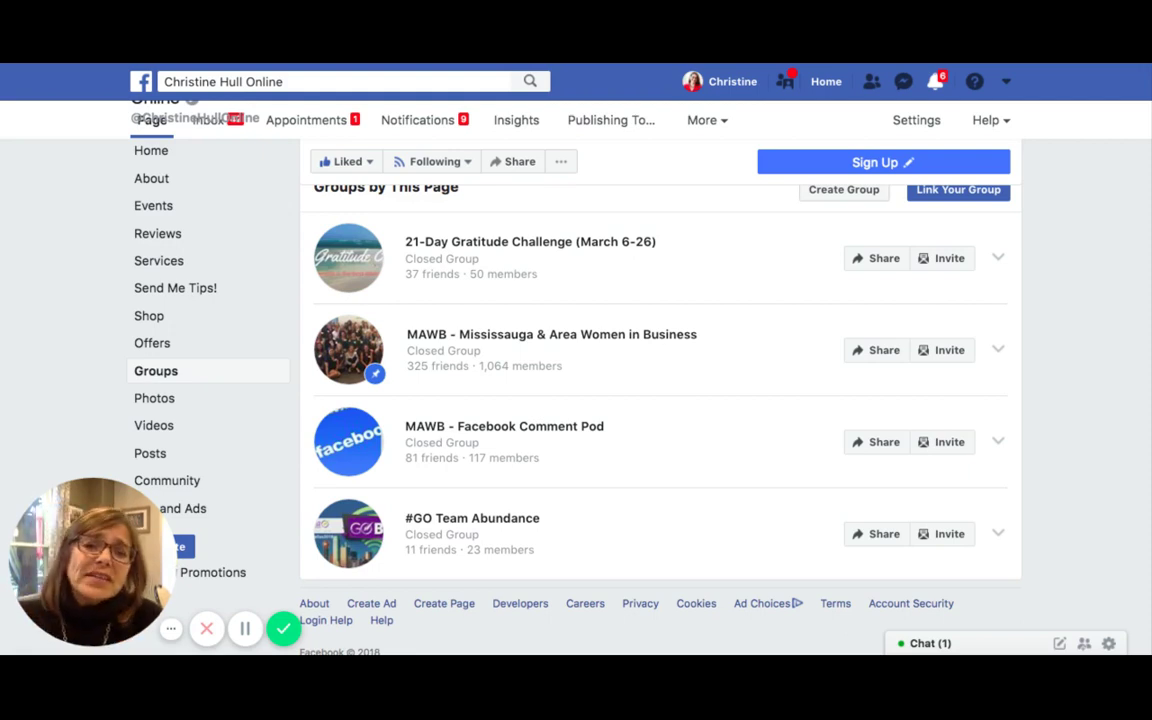
# Open the 21-Day Gratitude Challenge (March 6-26) group and look over its discussion page and page association
pyautogui.click(590, 250)
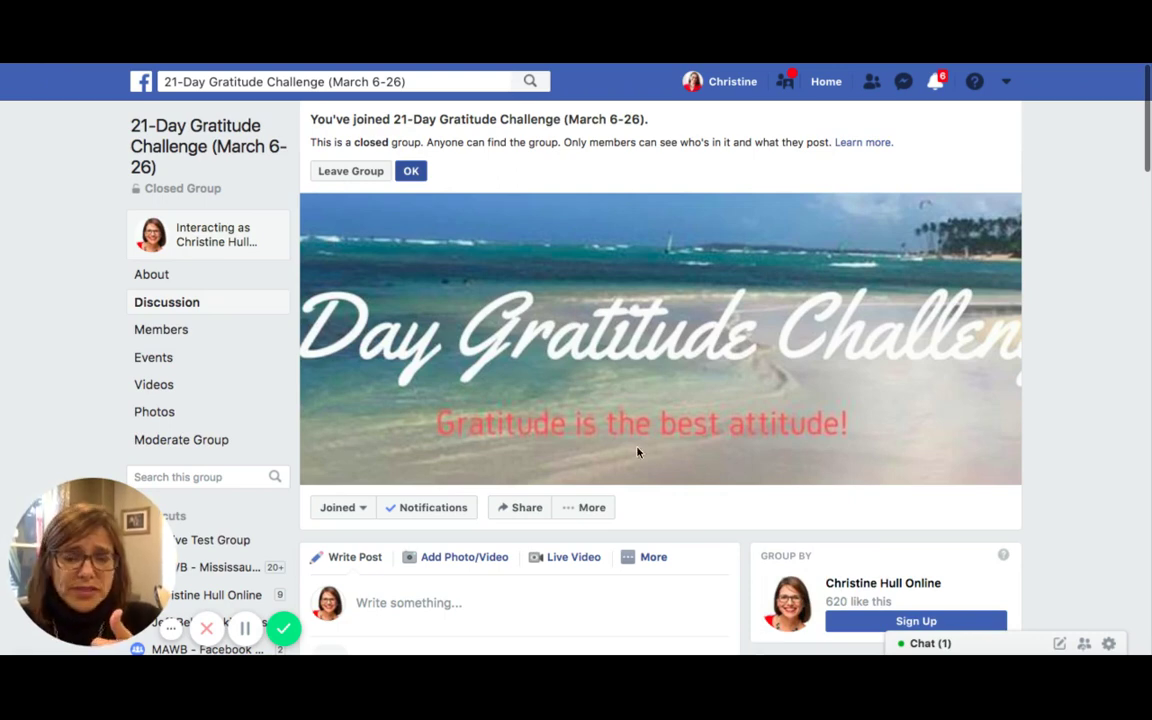
pyautogui.scroll(-2, 925, 205)
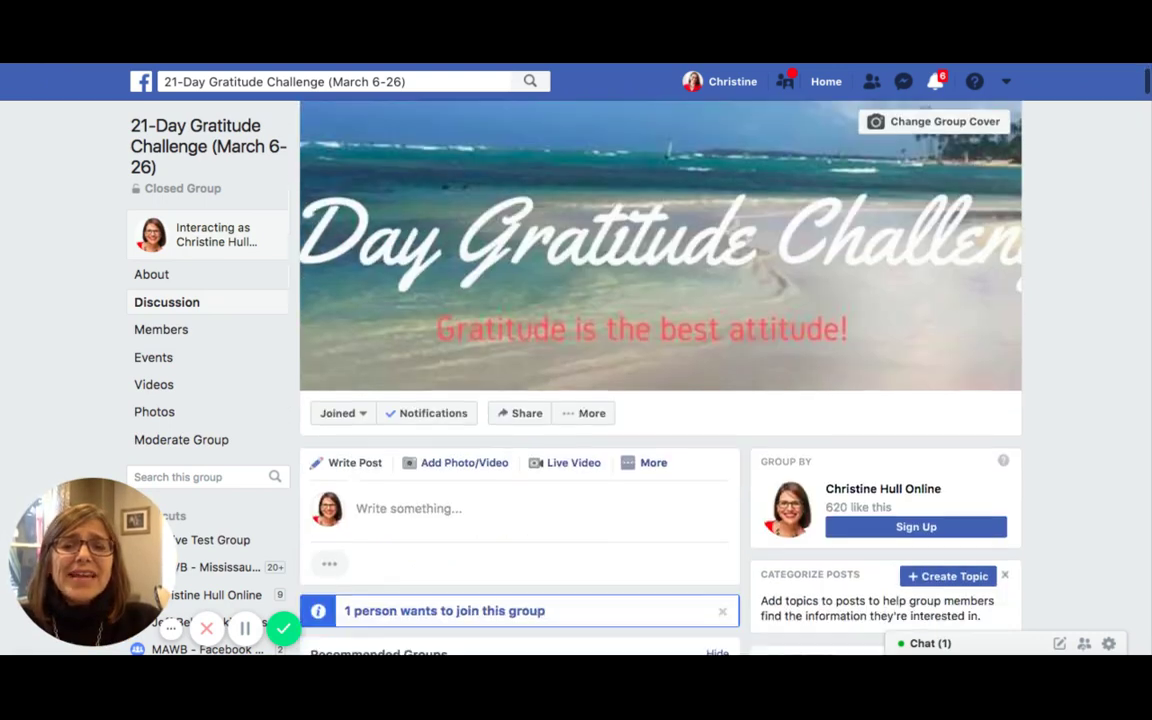
pyautogui.scroll(-5, 521, 296)
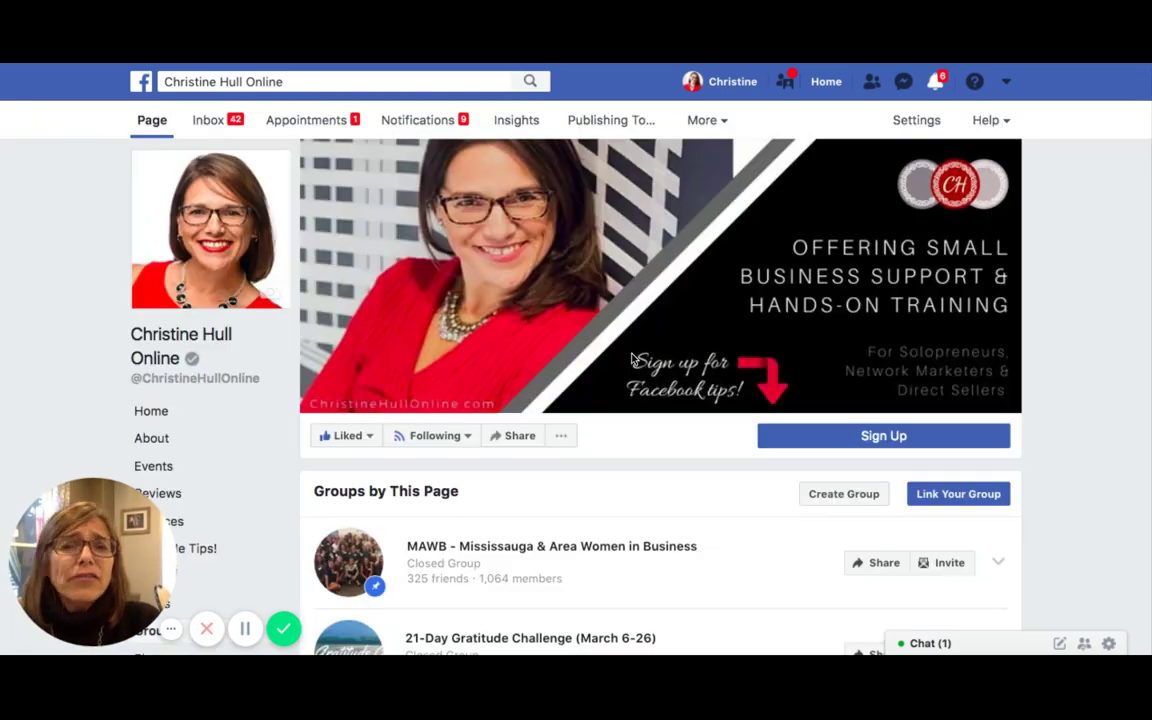
# Review the list of groups linked to the business page under Groups by This Page
pyautogui.scroll(-3, 605, 313)
pyautogui.scroll(-4, 605, 313)
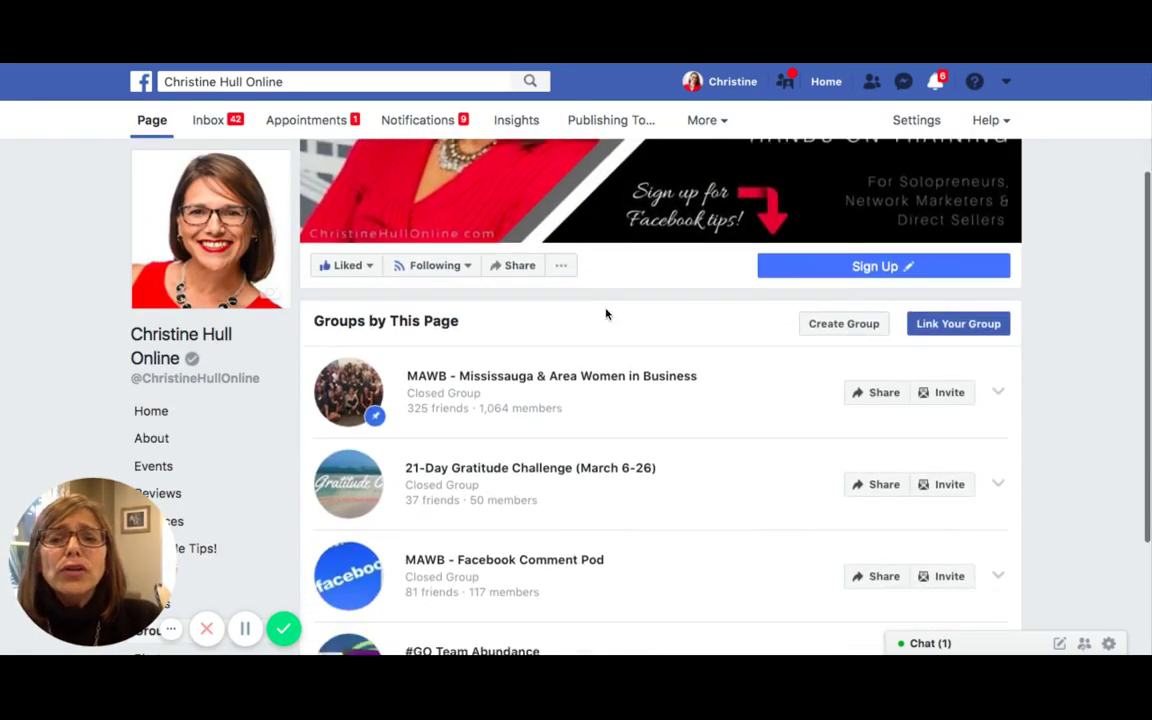
pyautogui.scroll(-1, 355, 449)
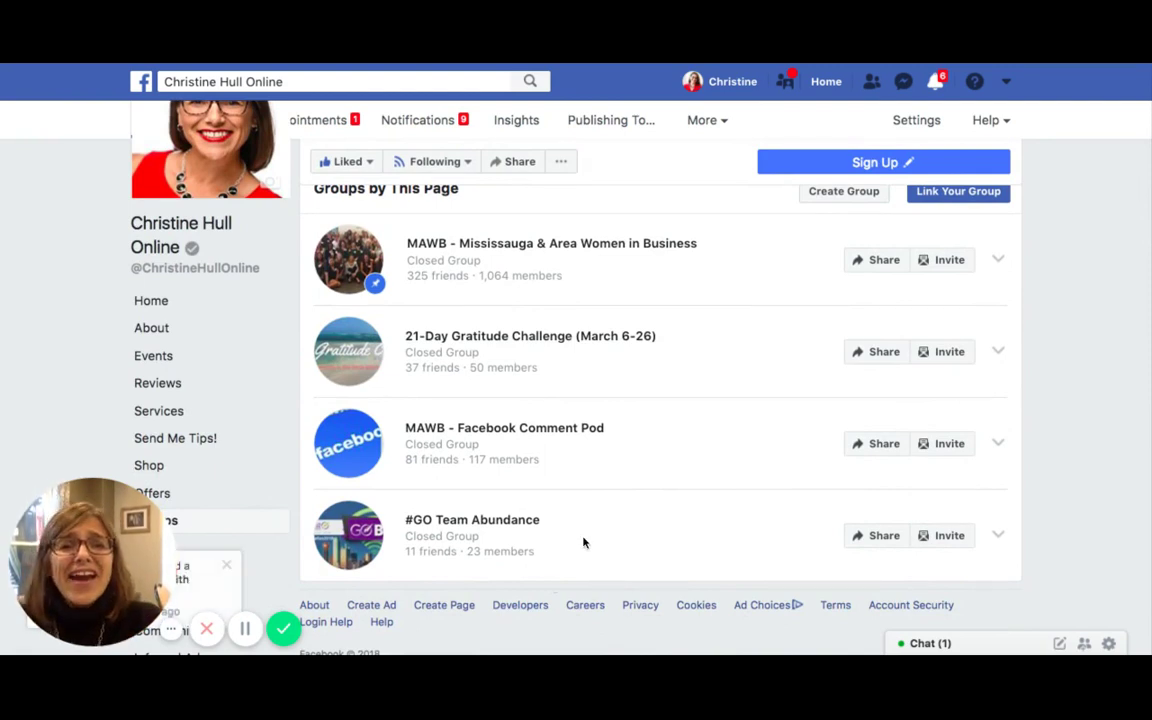
pyautogui.scroll(1, 589, 541)
pyautogui.scroll(-1, 687, 517)
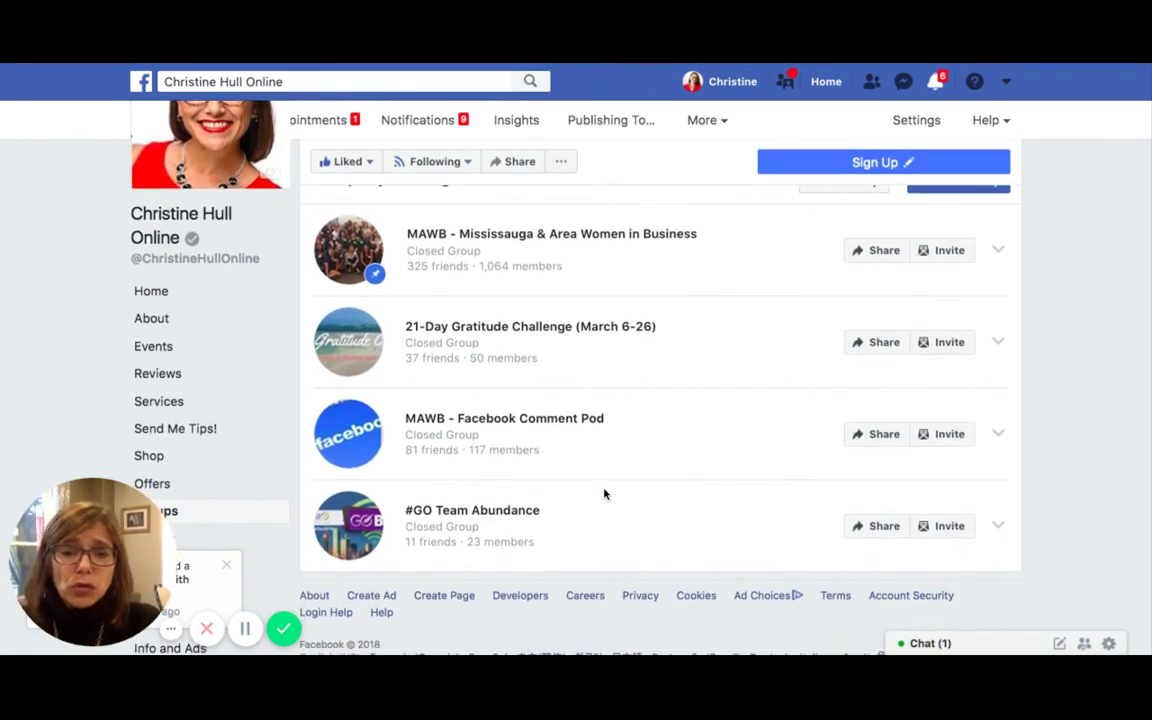
# Unlink the 21-Day Gratitude Challenge (March 6-26) group from the business page
pyautogui.click(998, 341)
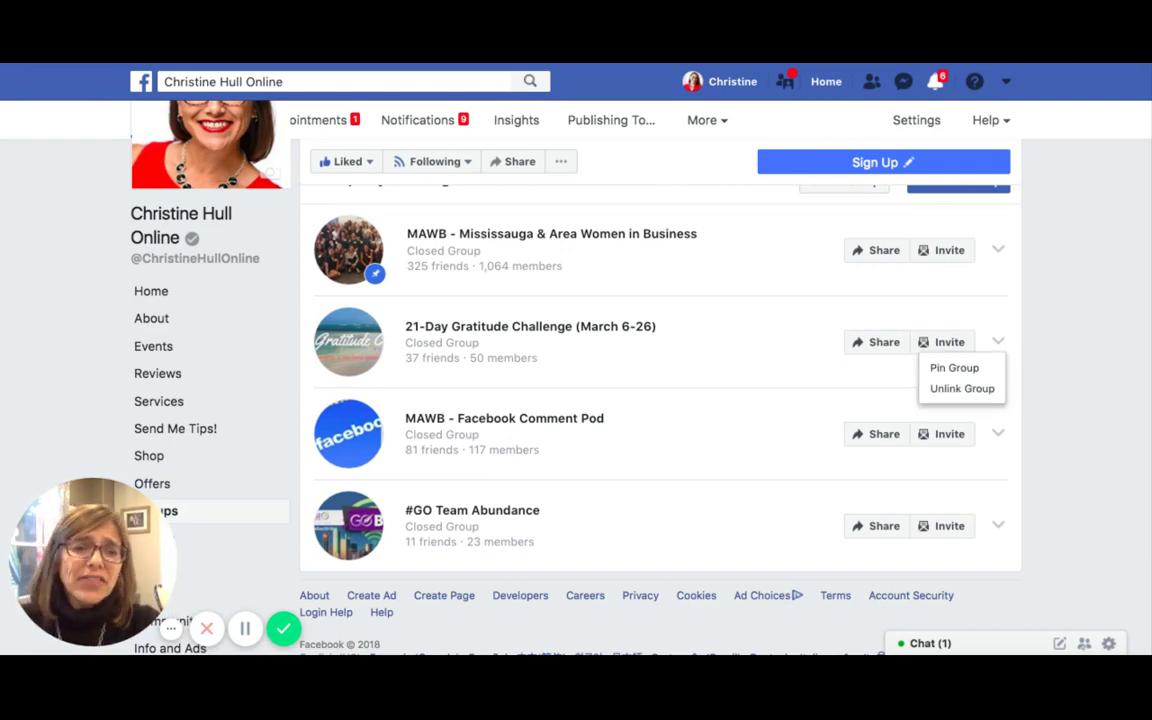
pyautogui.click(964, 388)
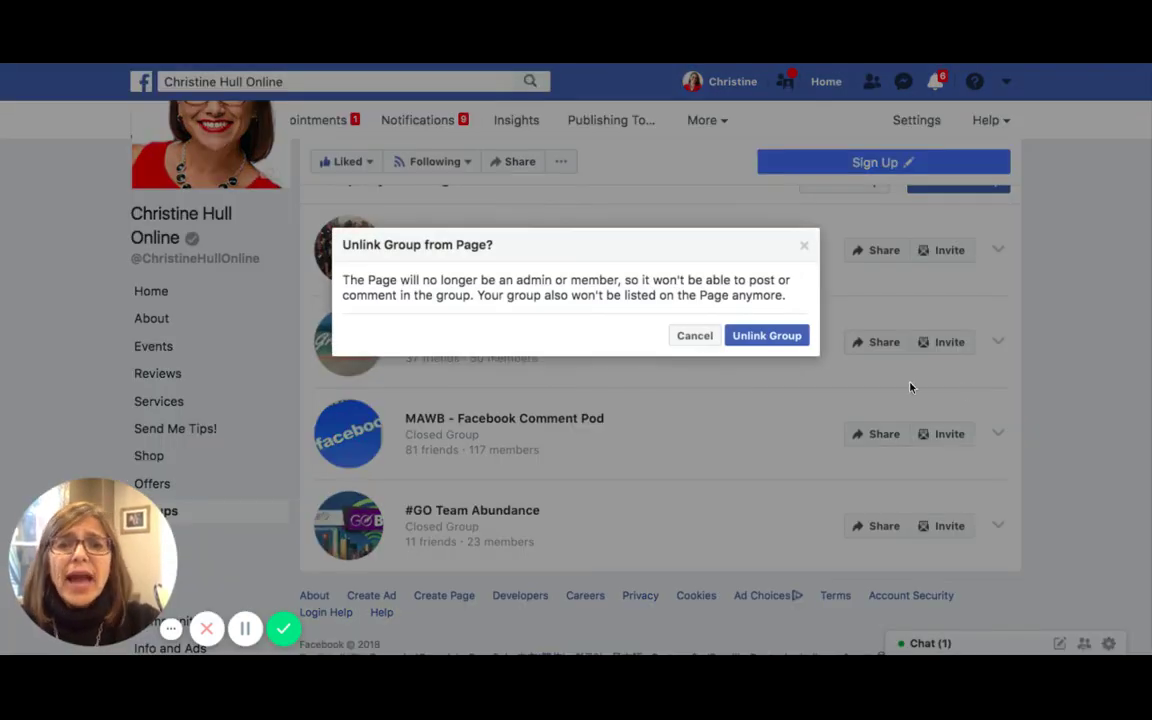
pyautogui.click(771, 337)
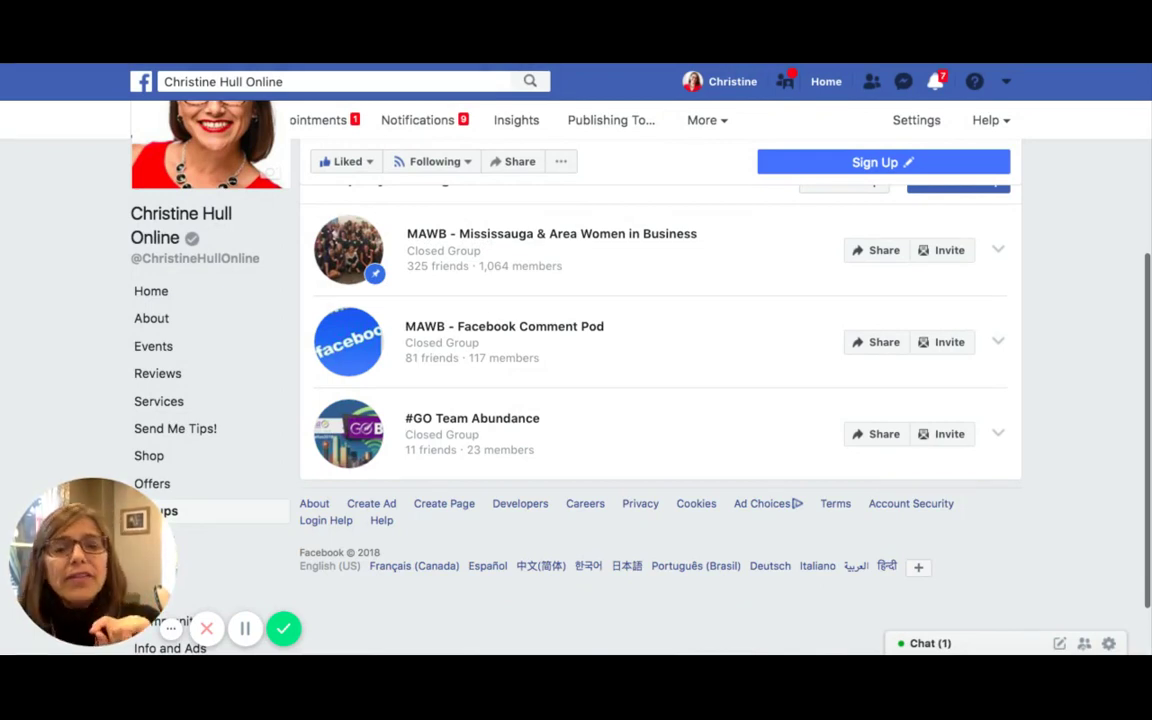
# Inspect the pin and unlink options and the available sharing destinations of the MAWB - Mississauga & Area Women in Business group without posting
pyautogui.click(997, 251)
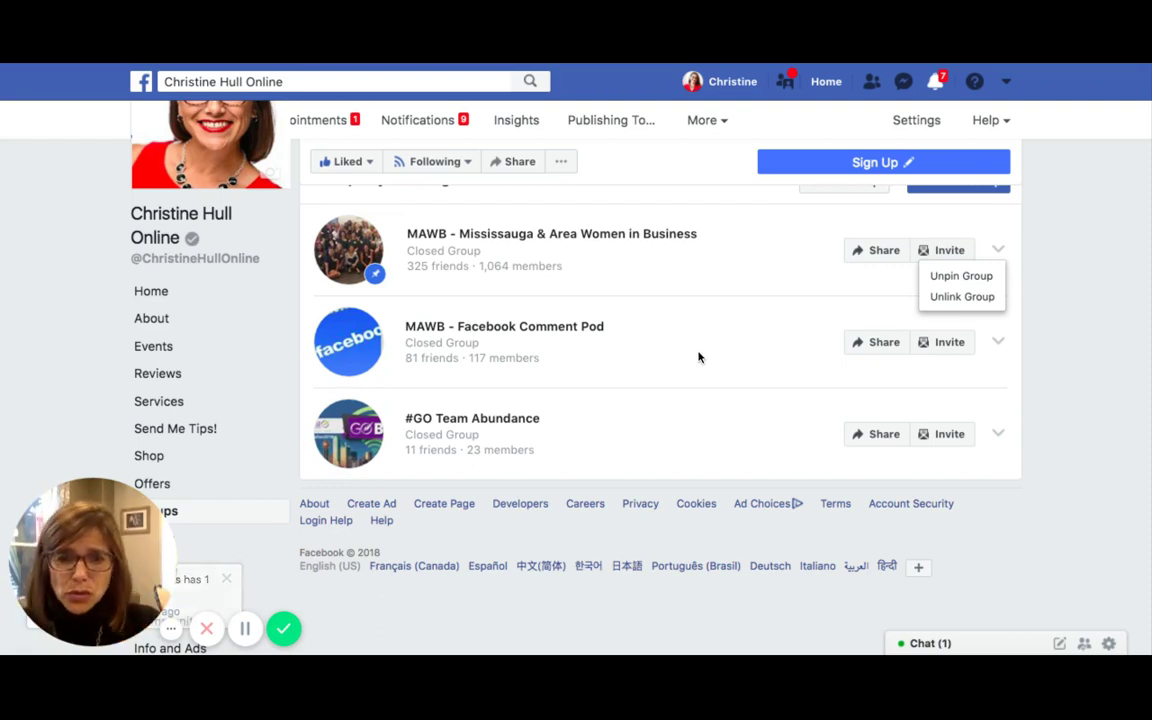
pyautogui.click(738, 274)
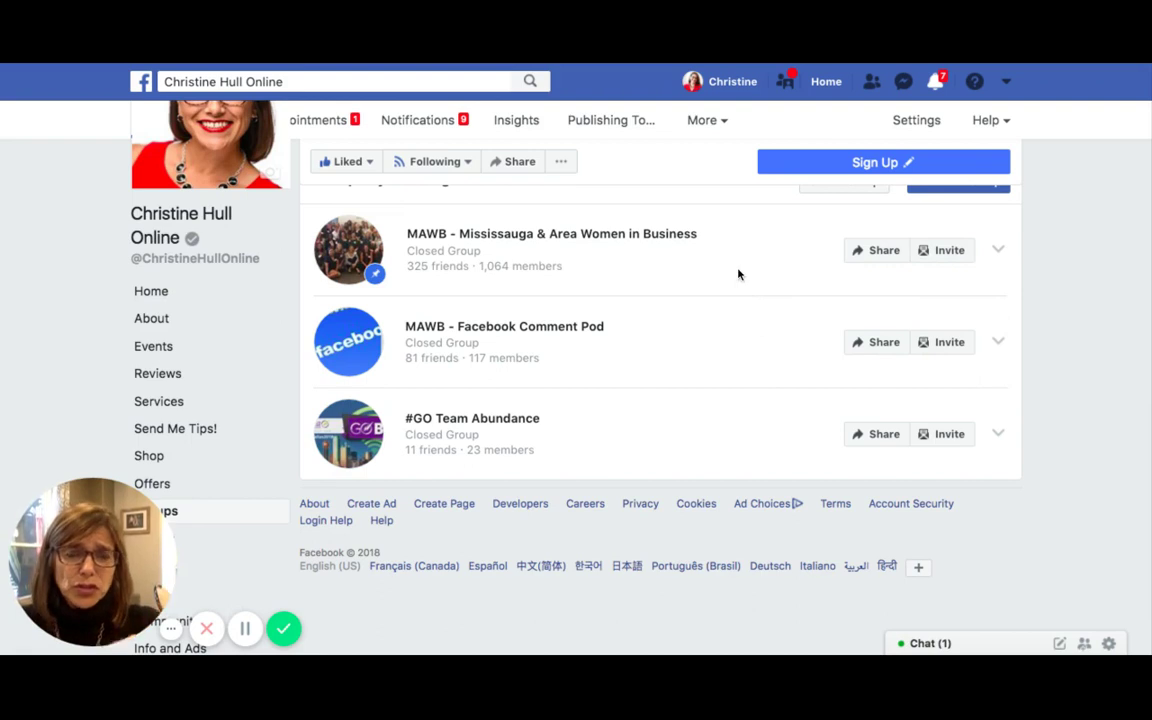
pyautogui.scroll(1, 741, 288)
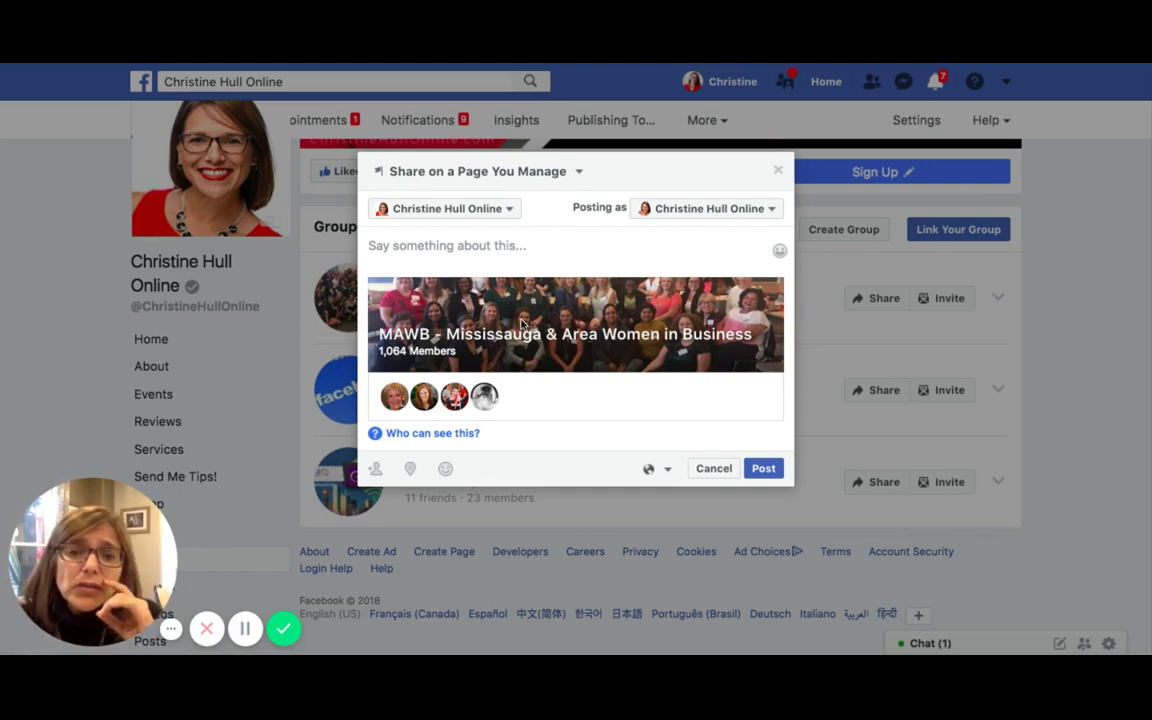
pyautogui.click(480, 245)
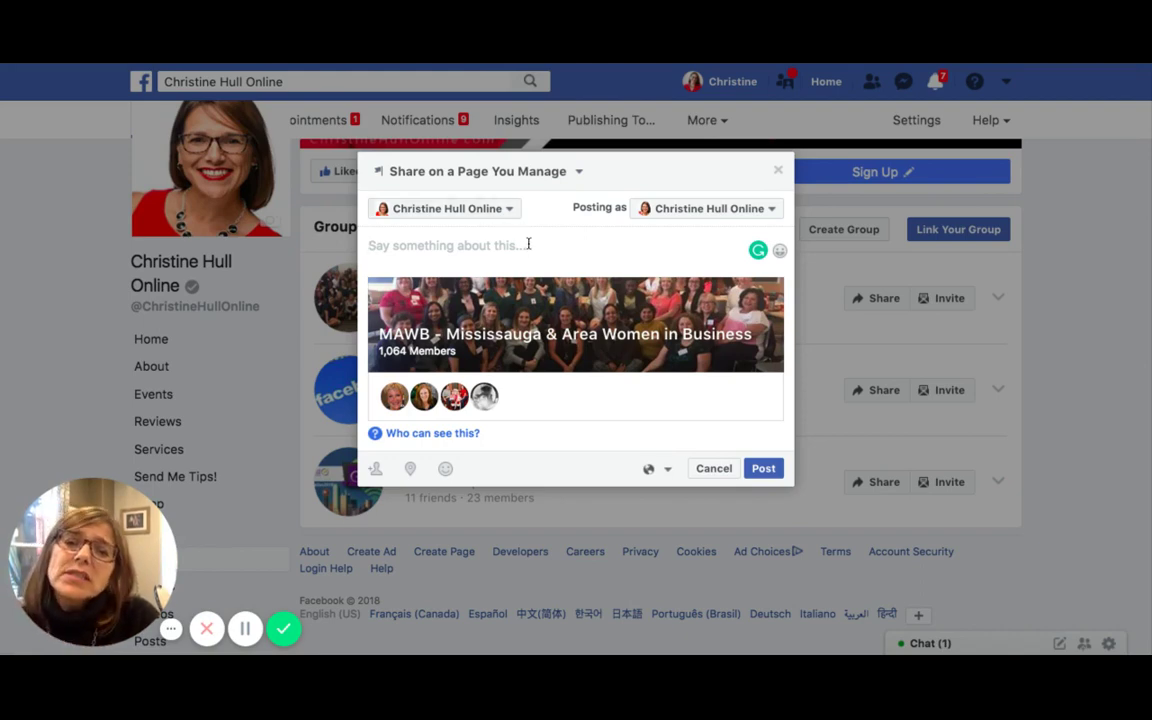
pyautogui.click(520, 176)
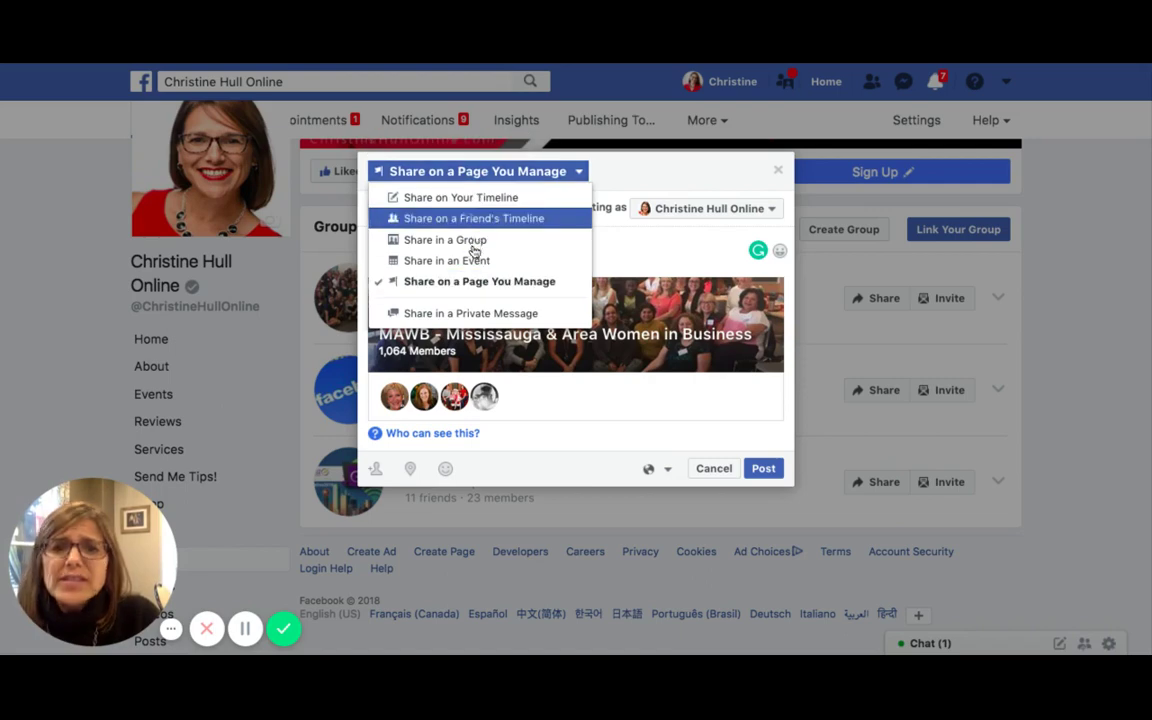
pyautogui.click(578, 174)
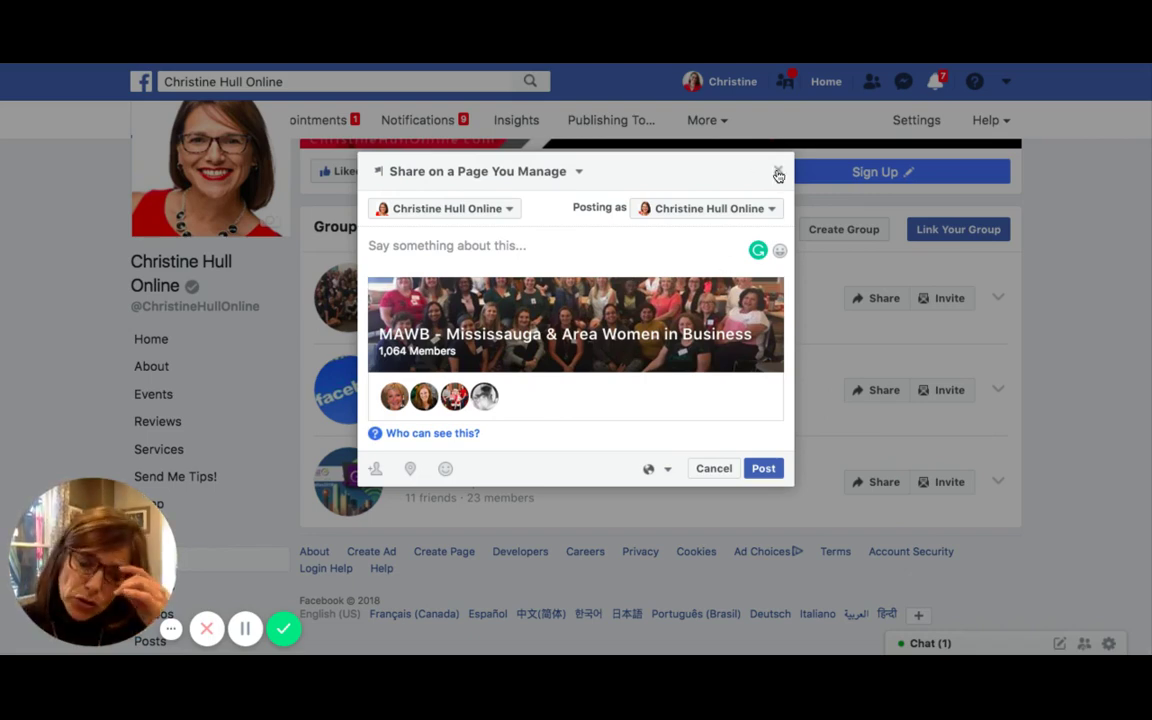
pyautogui.click(885, 337)
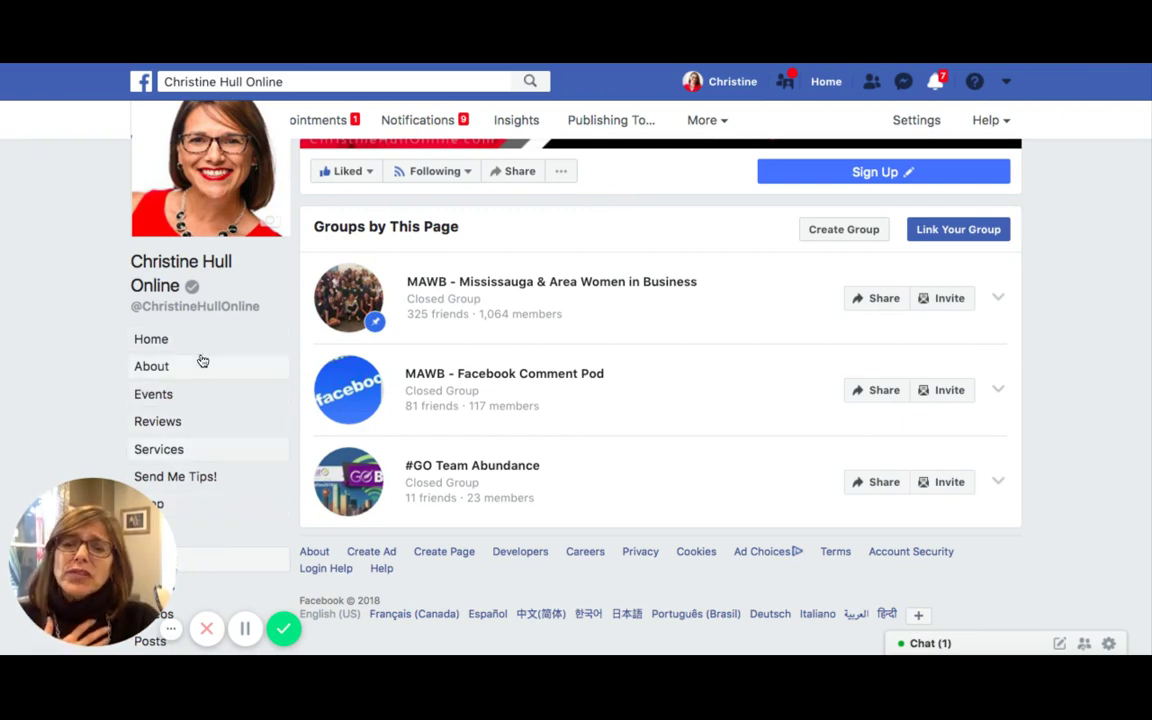
# Look over the linked groups under Groups by This Page and return to the business page's Home view
pyautogui.scroll(-3, 185, 432)
pyautogui.click(185, 433)
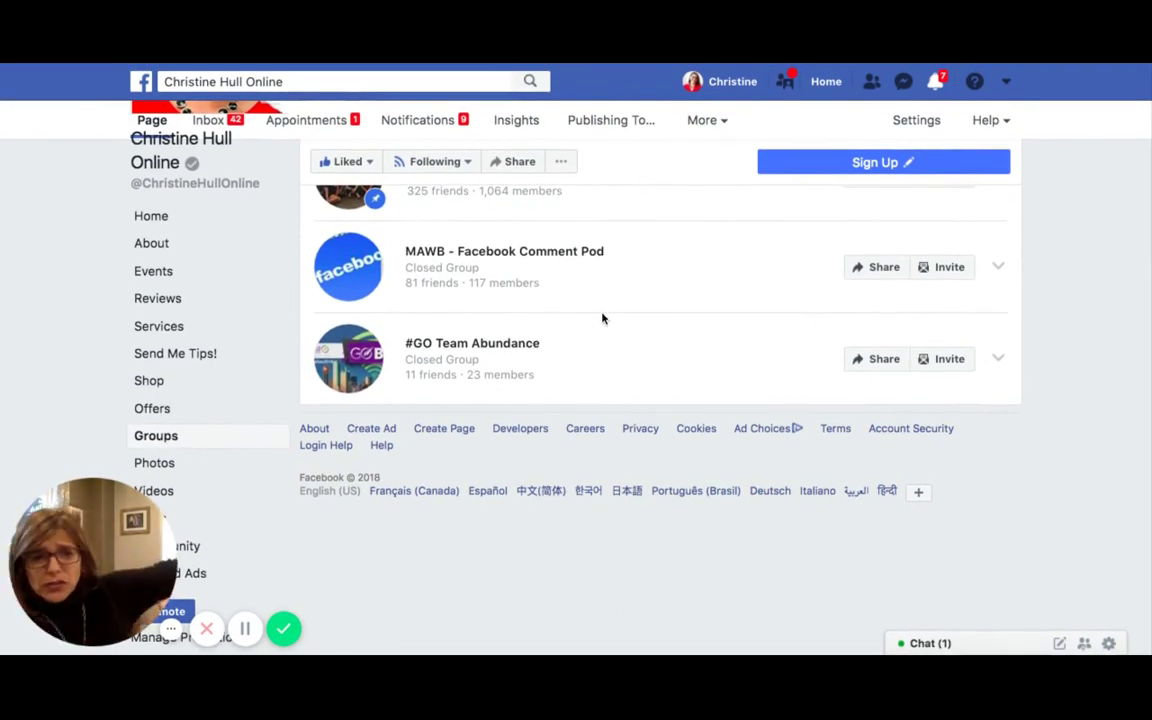
pyautogui.scroll(5, 660, 400)
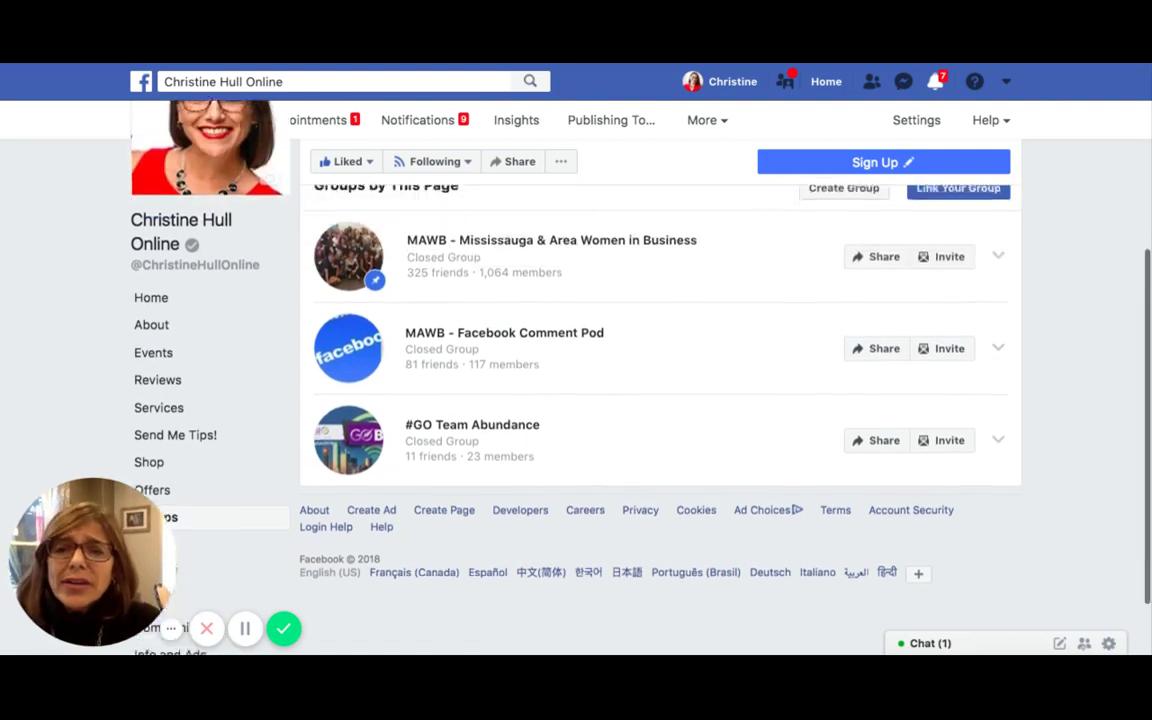
pyautogui.scroll(-2, 437, 319)
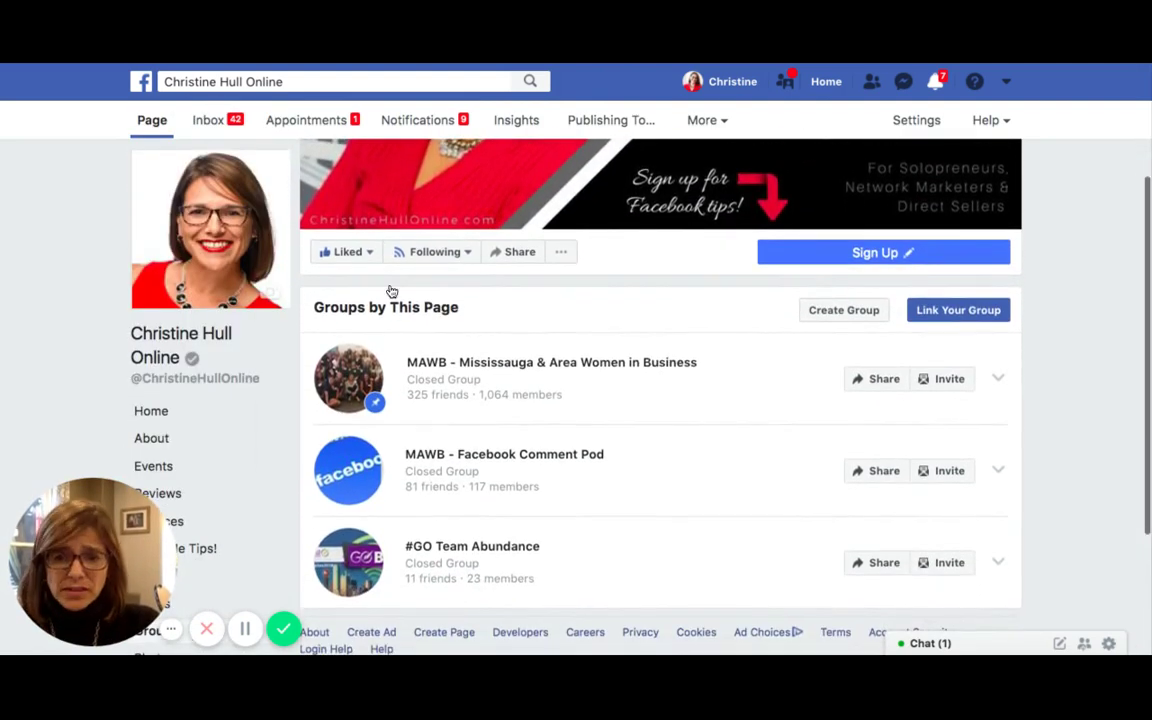
pyautogui.click(153, 120)
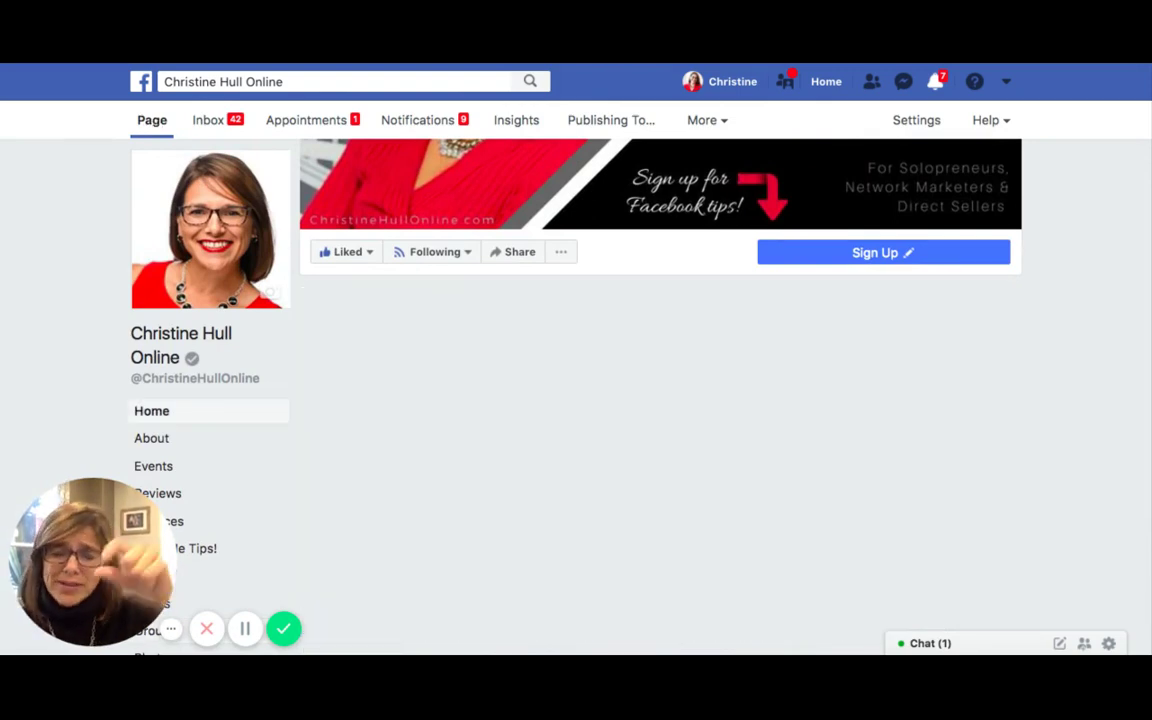